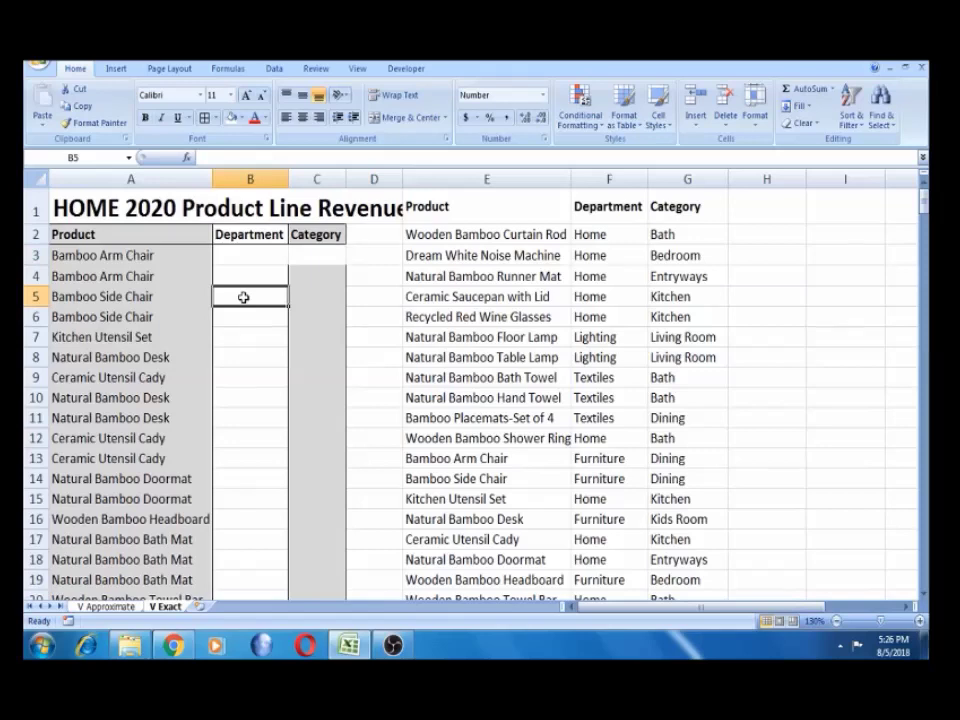
# Compare the product list starting in A3 with the reference table's Product, Department and Category headers in E1:G1
pyautogui.press('Up')
pyautogui.press('Up')
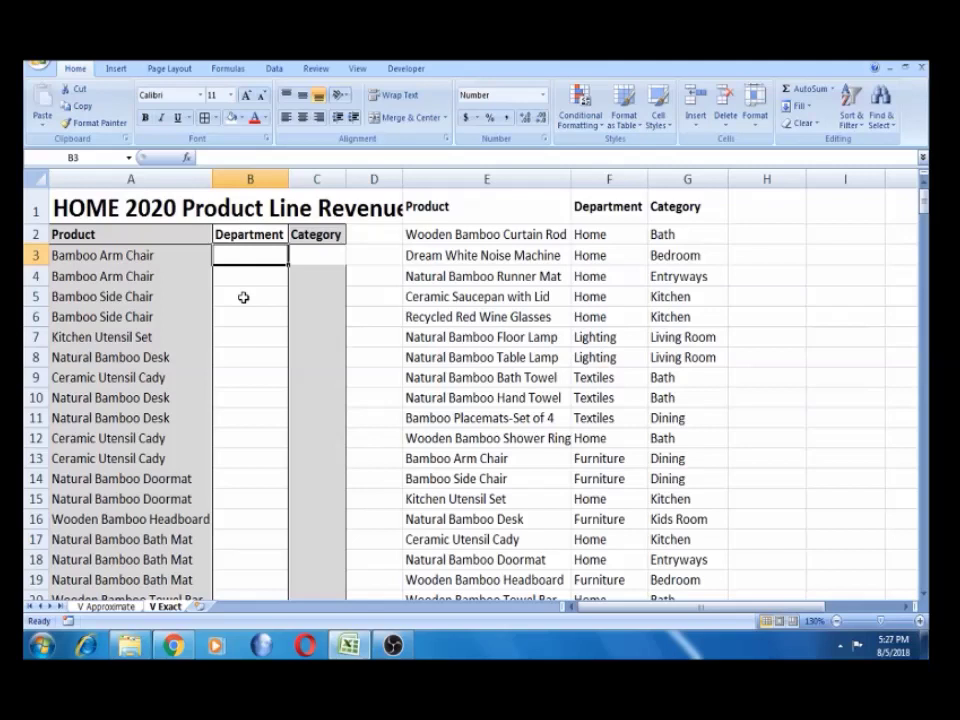
pyautogui.press('Down')
pyautogui.press('Up')
pyautogui.click(108, 255)
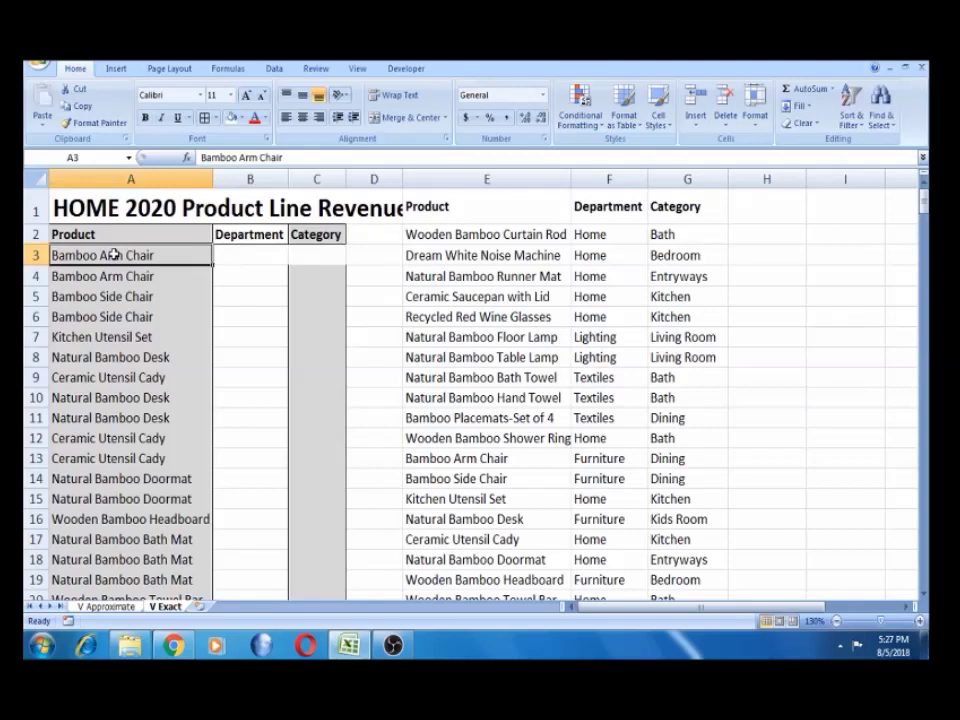
pyautogui.press('Right')
pyautogui.press('Right')
pyautogui.press('Right')
pyautogui.press('Right')
pyautogui.press('Up')
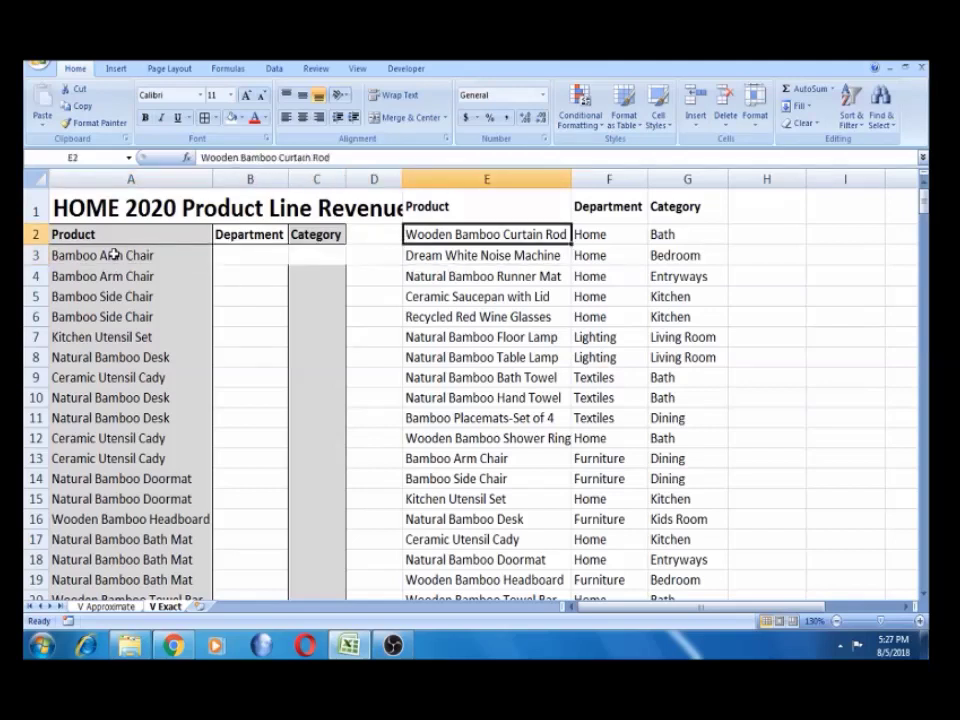
pyautogui.press('Up')
pyautogui.press('Right')
pyautogui.press('Right')
pyautogui.press('Left')
pyautogui.press('Left')
pyautogui.press('Left')
pyautogui.press('Left')
pyautogui.press('Left')
pyautogui.press('Left')
pyautogui.press('Down')
pyautogui.press('Down')
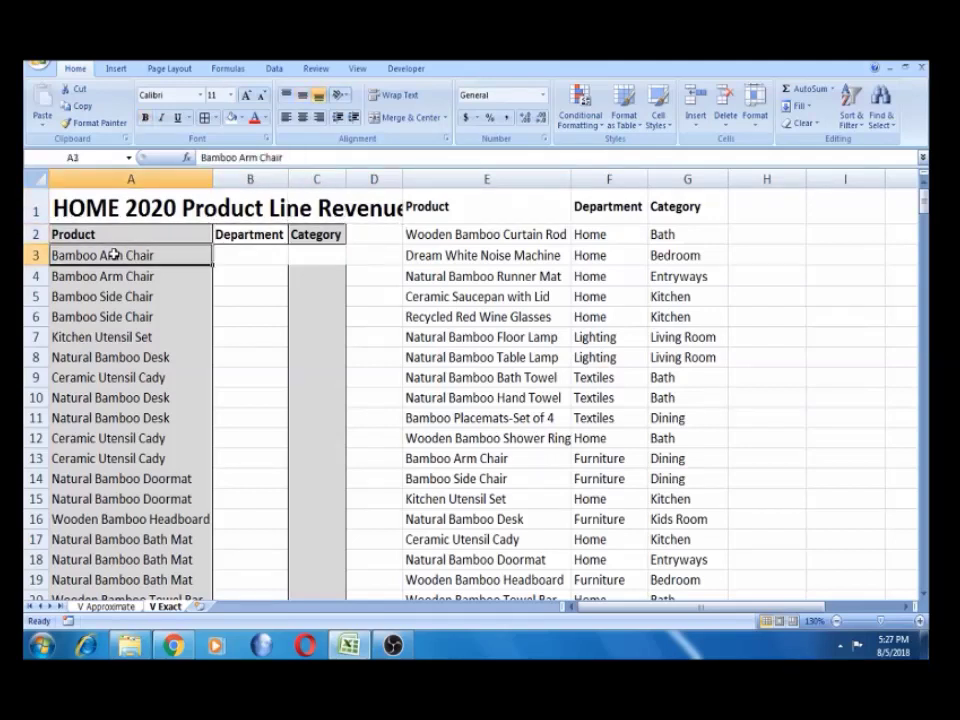
# Examine the reference table's Department and Category columns and the empty Department and Category cells B3 and C3
pyautogui.press('Right')
pyautogui.press('Right')
pyautogui.press('Right')
pyautogui.press('Right')
pyautogui.press('Right')
pyautogui.press('Right')
pyautogui.press('Left')
pyautogui.press('Left')
pyautogui.press('Left')
pyautogui.press('Left')
pyautogui.press('Right')
pyautogui.press('Right')
pyautogui.press('Right')
pyautogui.press('Up')
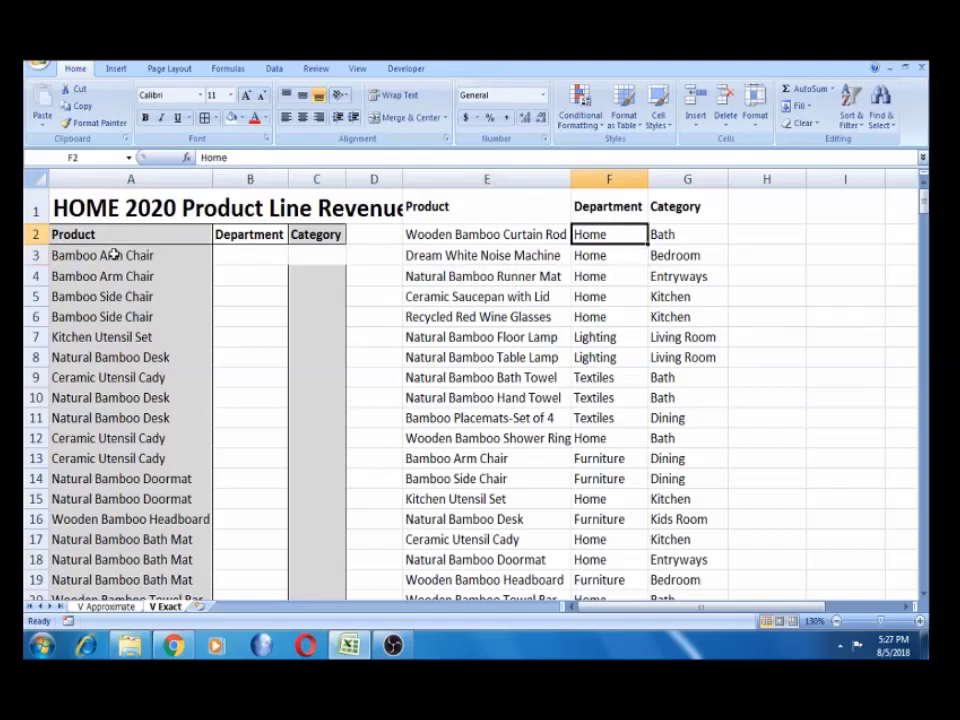
pyautogui.click(227, 253)
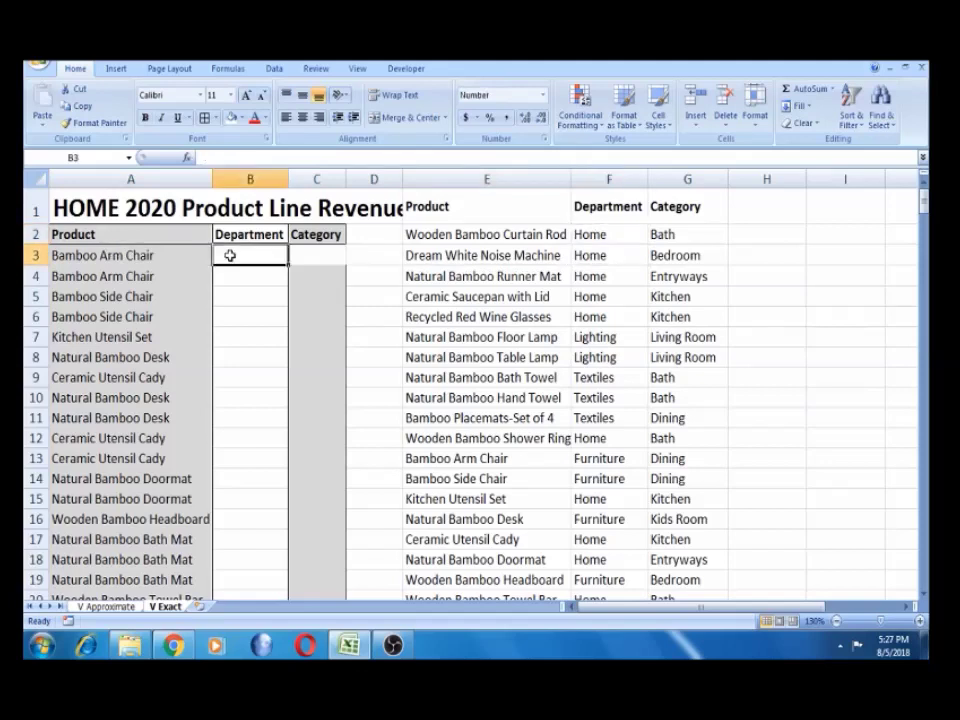
pyautogui.click(305, 252)
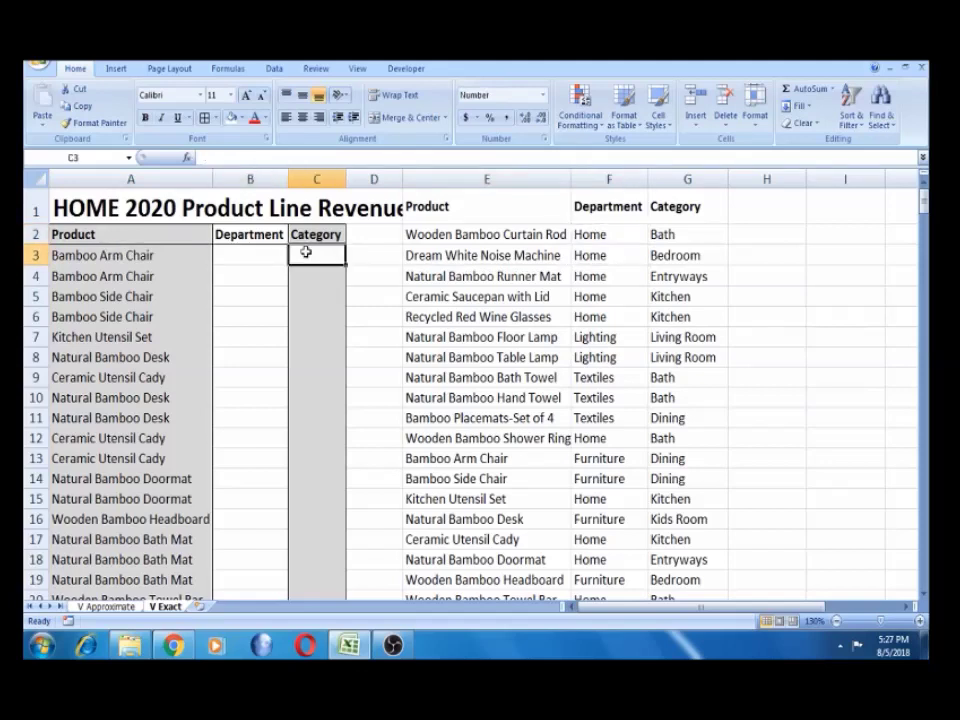
# Examine the Department entries in column F and compare the product in A3 with the reference products in column E
pyautogui.click(617, 241)
pyautogui.hotkey('ctrl', 'shift', 'Down')
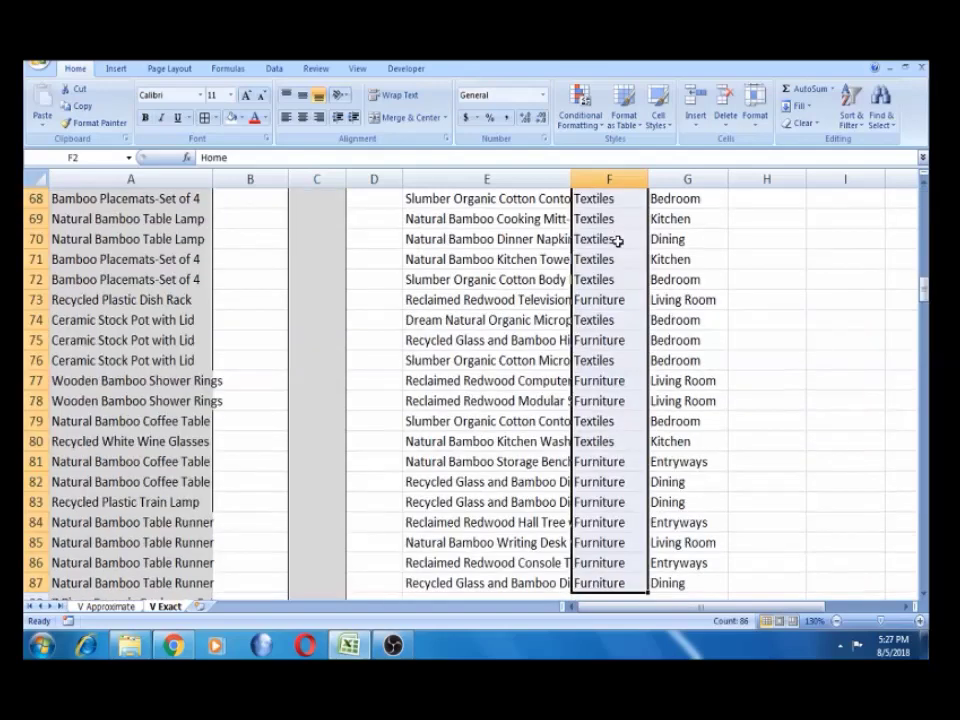
pyautogui.press('Up')
pyautogui.press('Left')
pyautogui.press('Left')
pyautogui.press('Left')
pyautogui.press('Left')
pyautogui.press('Left')
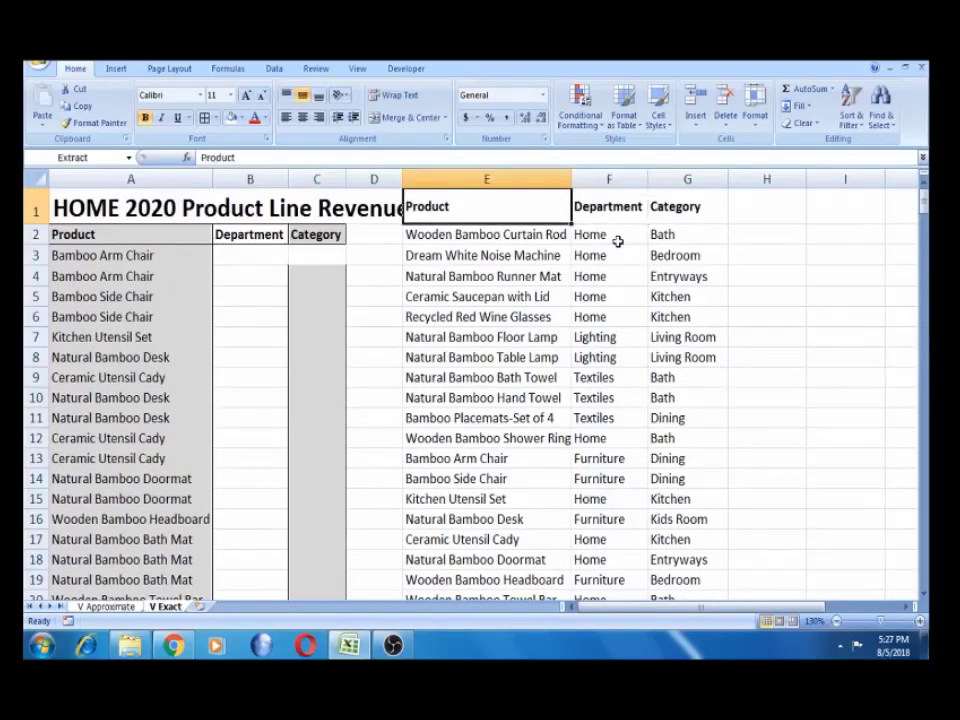
pyautogui.press('Down')
pyautogui.press('Down')
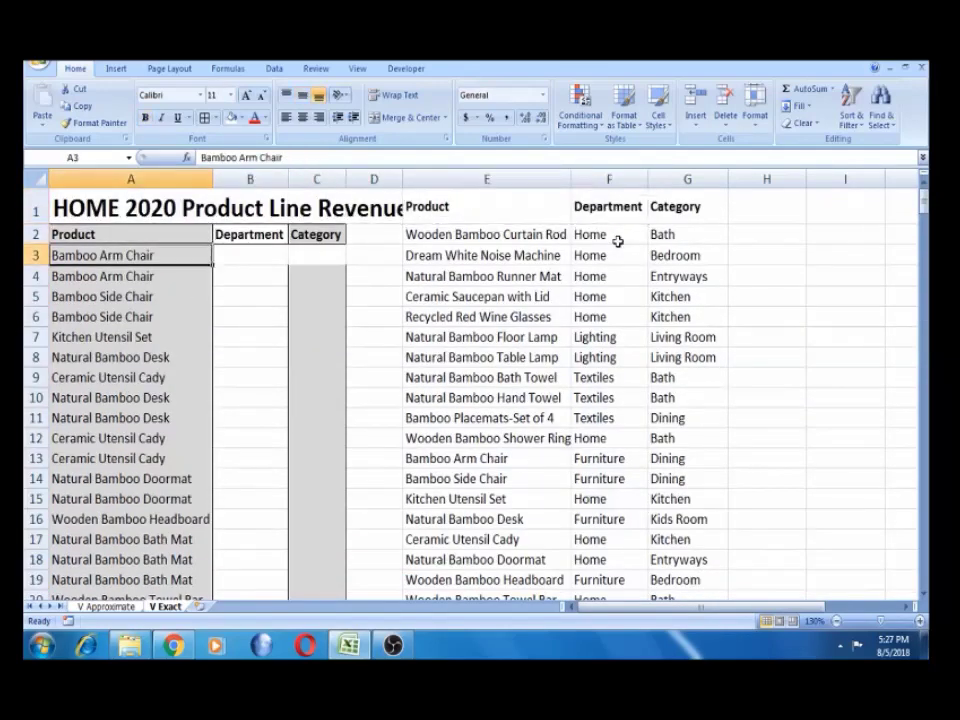
pyautogui.press('Right')
pyautogui.press('Right')
pyautogui.press('Right')
pyautogui.press('Right')
pyautogui.press('Up')
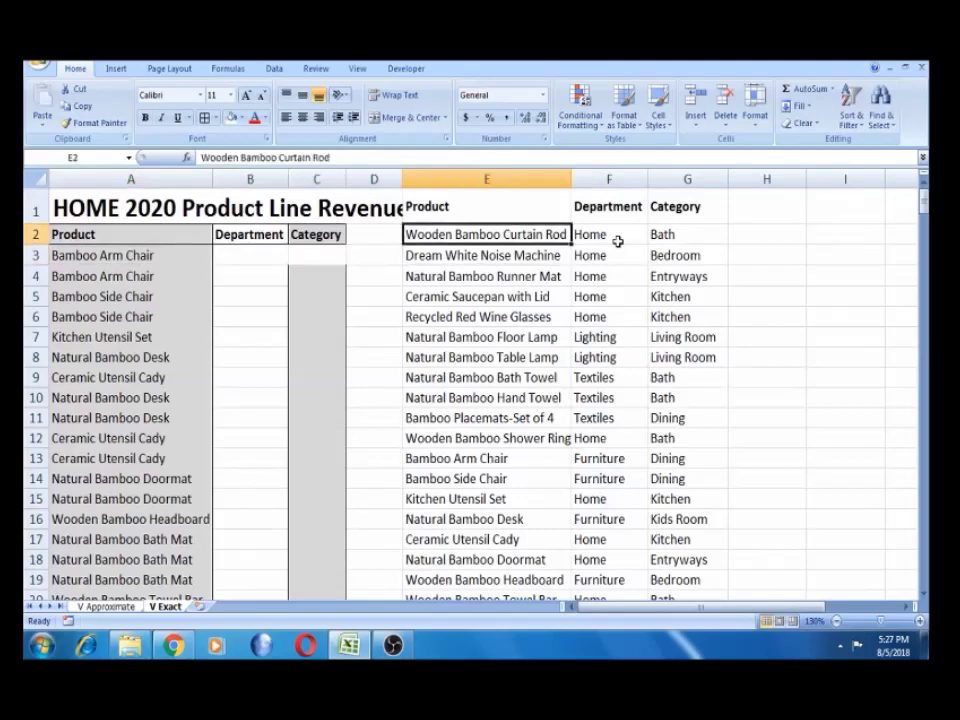
pyautogui.press('Down')
pyautogui.press('Left')
pyautogui.press('Left')
pyautogui.press('Left')
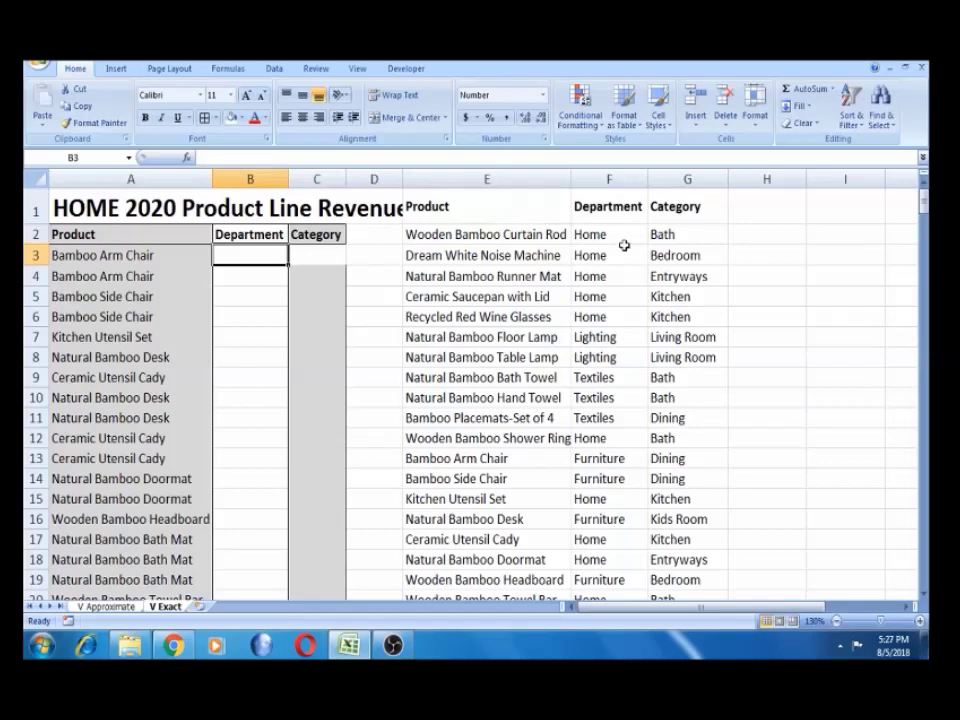
# Enlarge the sheet to 160% zoom with columns A to G in view and select cell B3
pyautogui.click(919, 622)
pyautogui.click(919, 622)
pyautogui.click(919, 622)
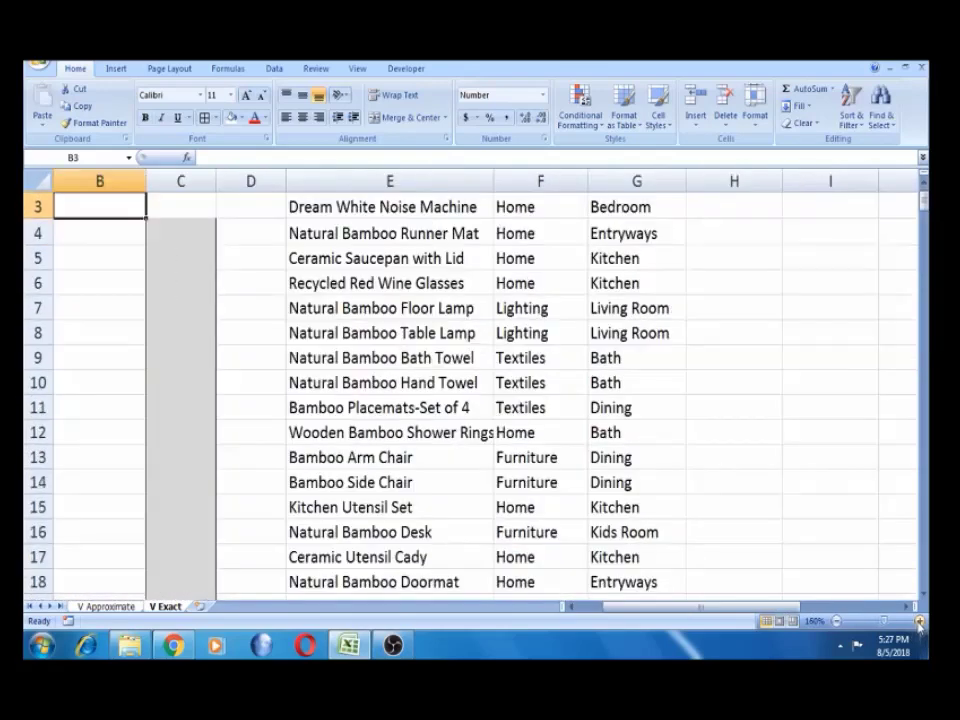
pyautogui.click(924, 184)
pyautogui.click(924, 184)
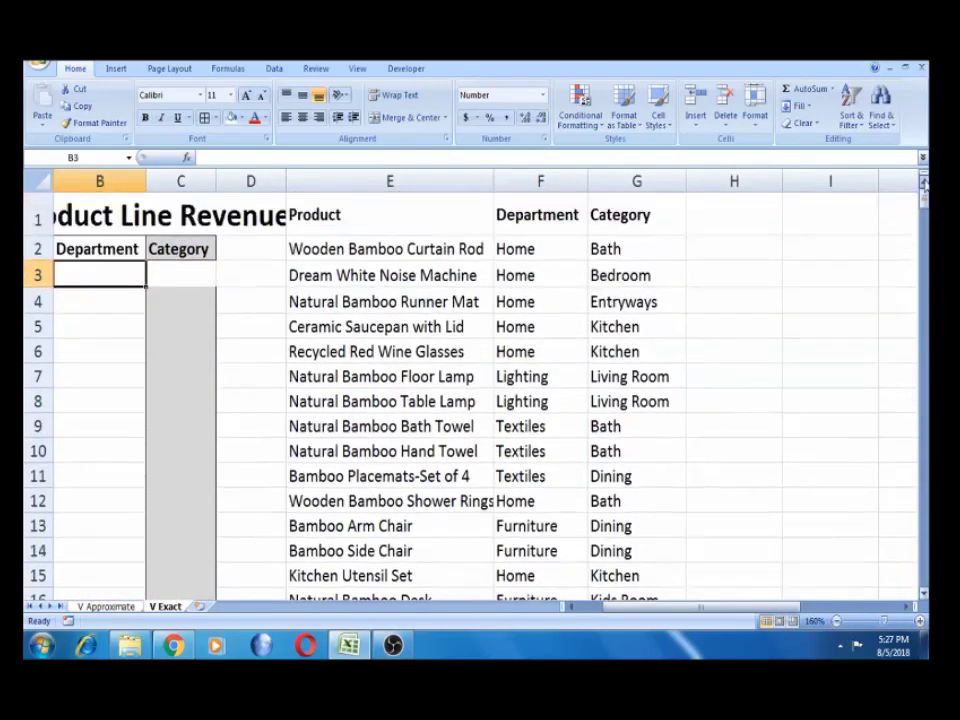
pyautogui.moveTo(690, 607); pyautogui.dragTo(643, 610)
pyautogui.click(300, 298)
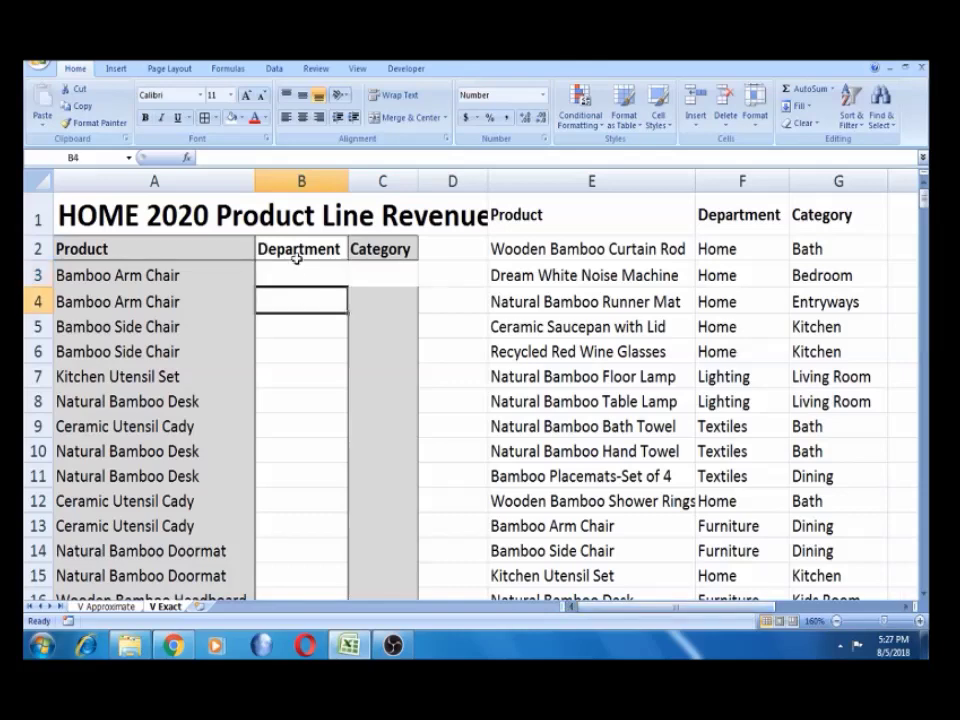
pyautogui.click(296, 265)
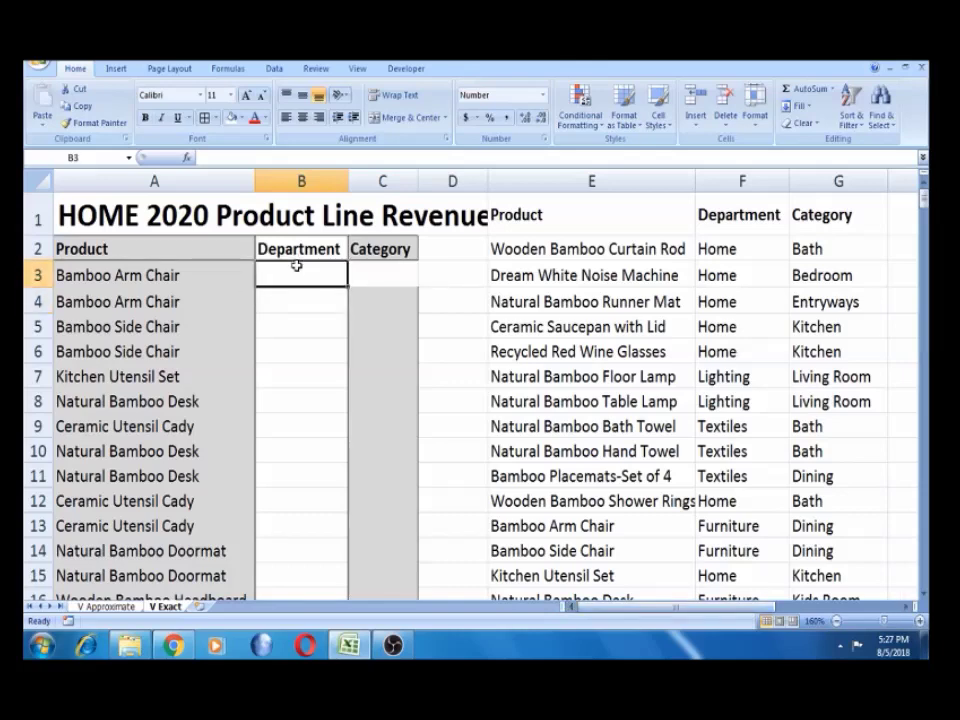
pyautogui.write('=VL')
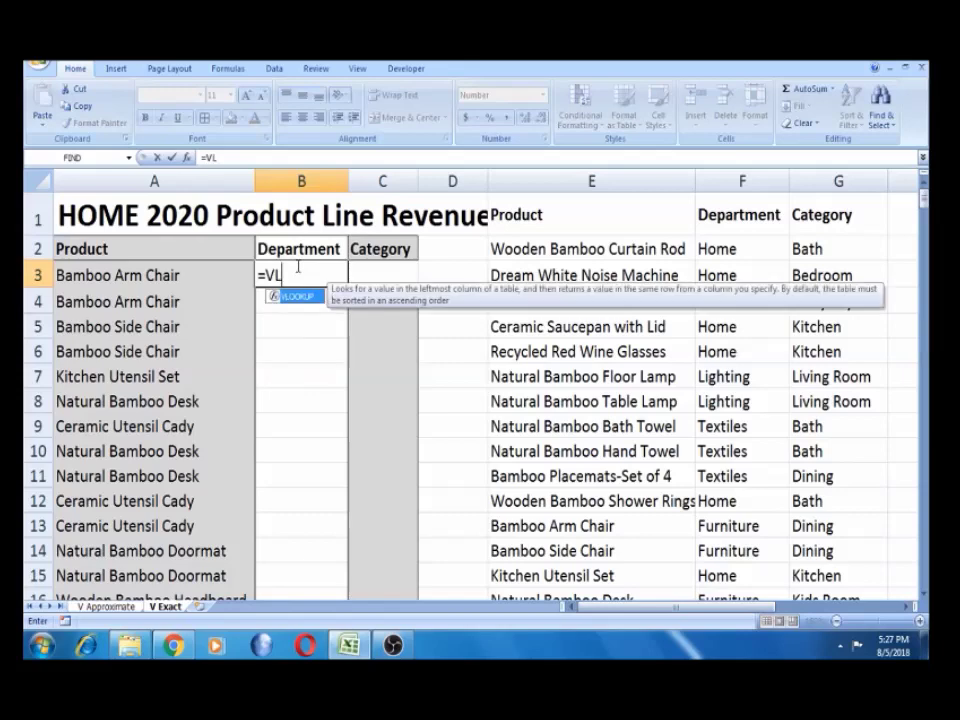
pyautogui.press('Tab')
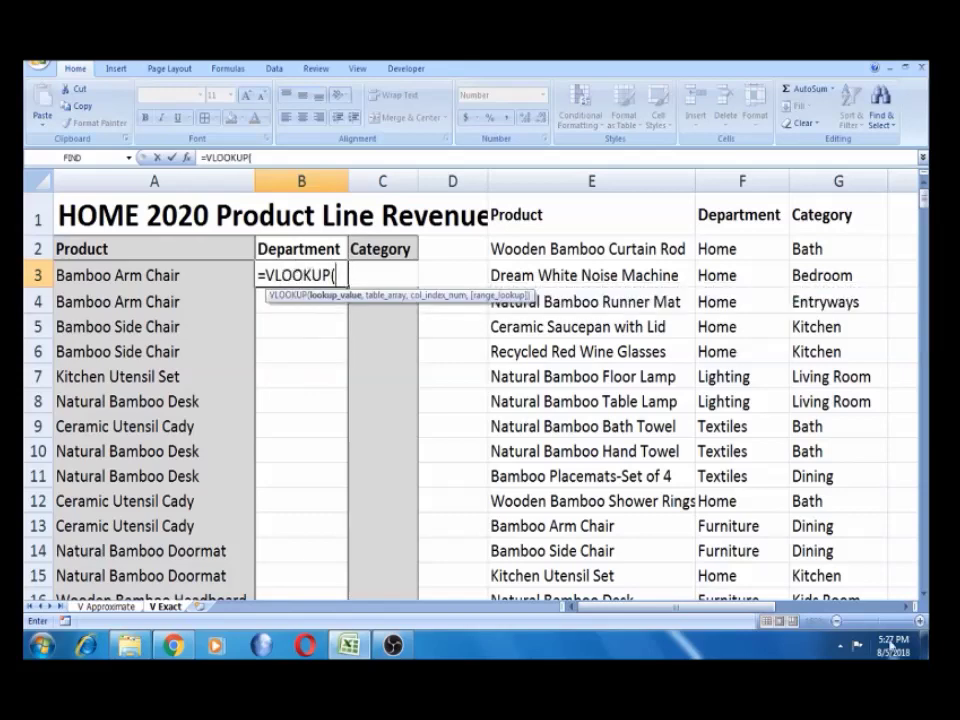
pyautogui.press('Escape')
# Enlarge the sheet to 180% and start a VLOOKUP formula in B3 with A3 as the lookup value
pyautogui.click(919, 622)
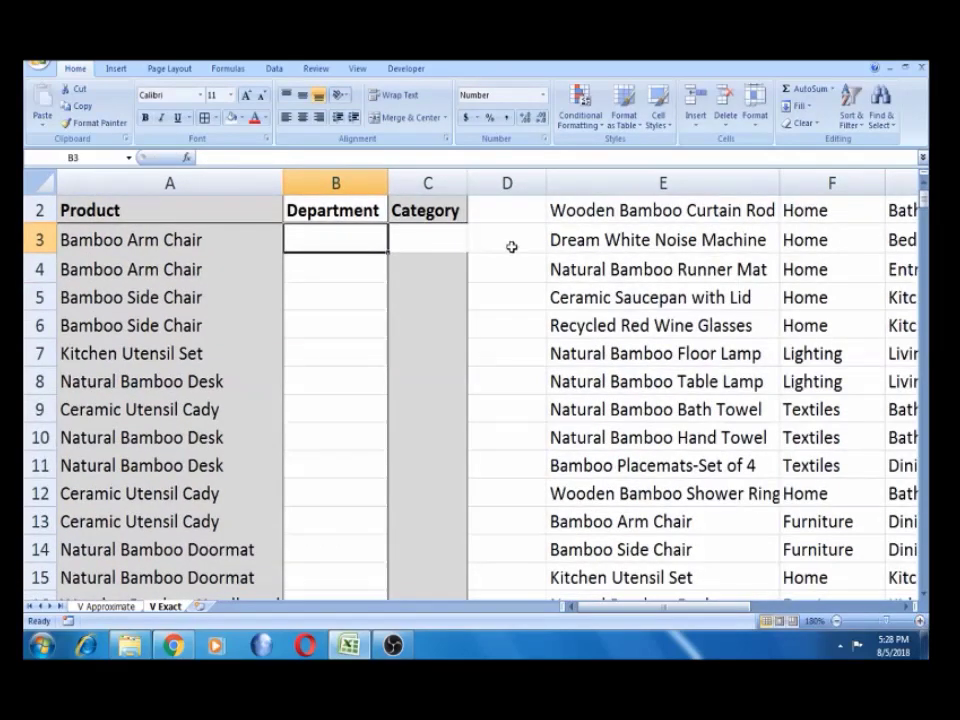
pyautogui.write('=')
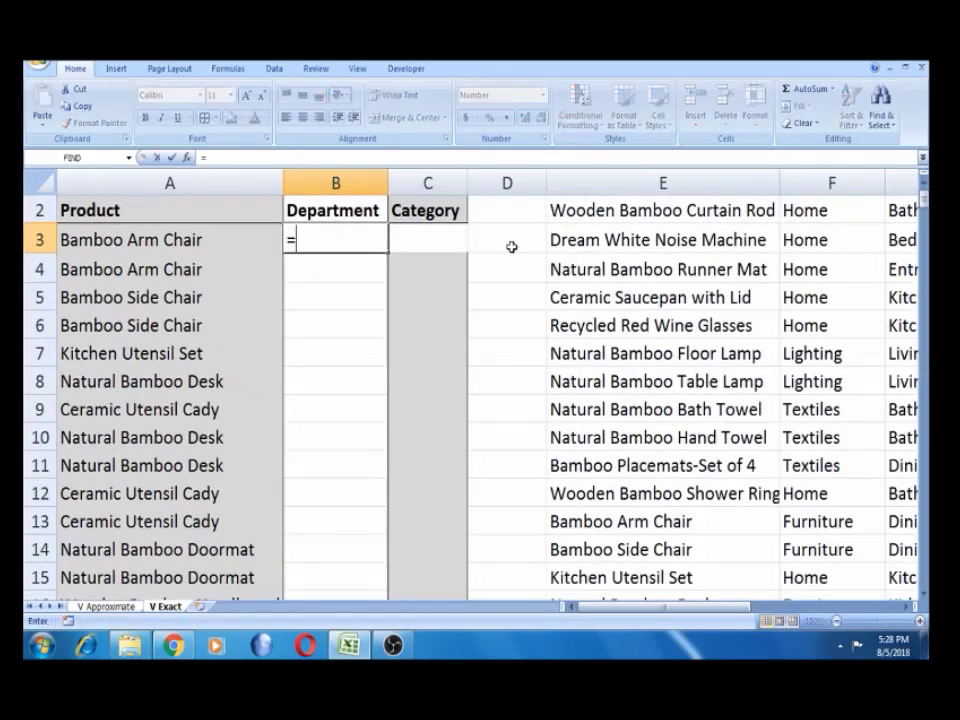
pyautogui.write('VL')
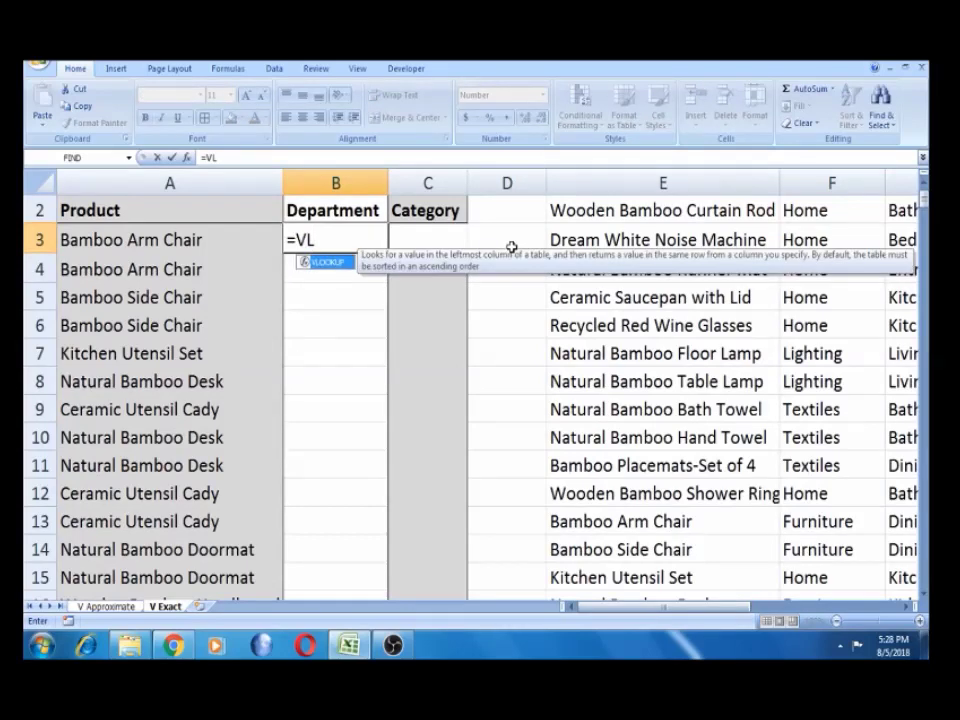
pyautogui.press('Tab')
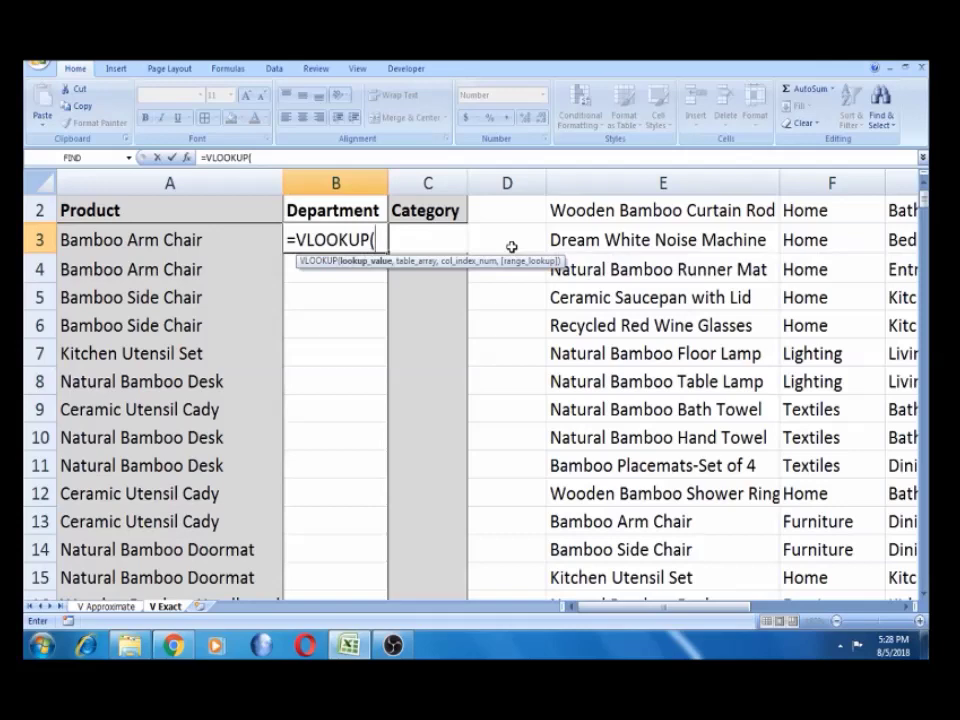
pyautogui.click(238, 235)
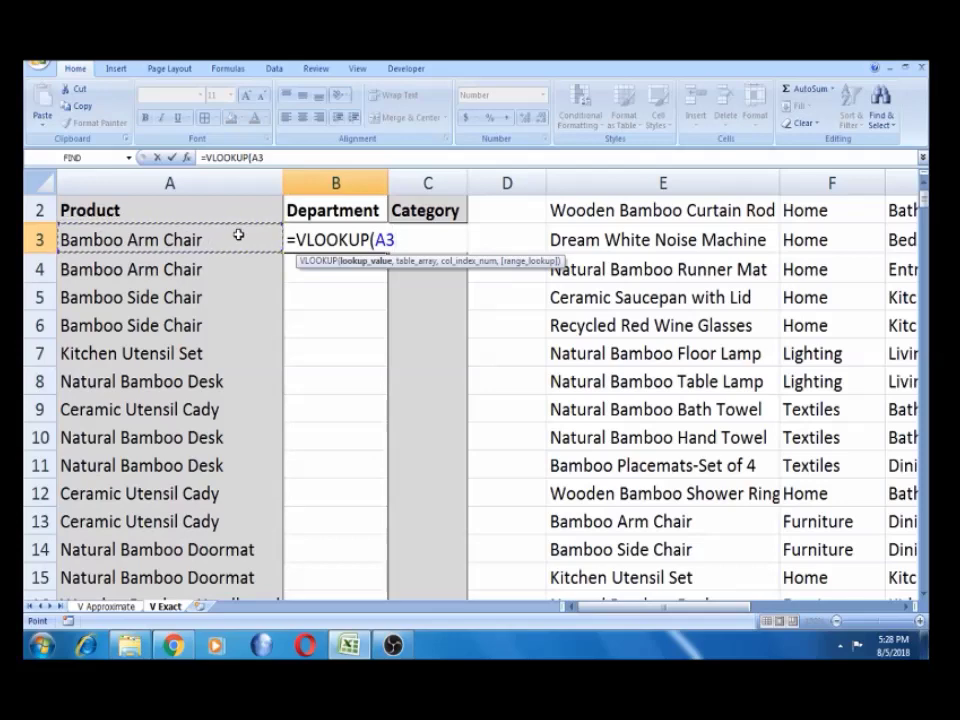
pyautogui.write(',')
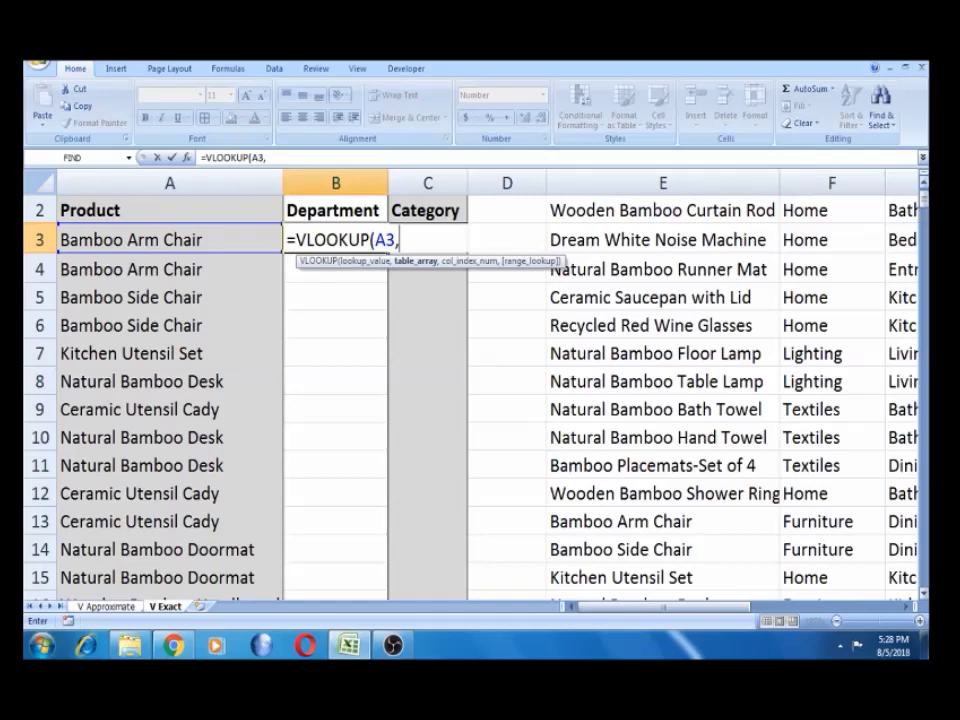
# Set the whole columns E:G as the VLOOKUP's table array
pyautogui.click(922, 184)
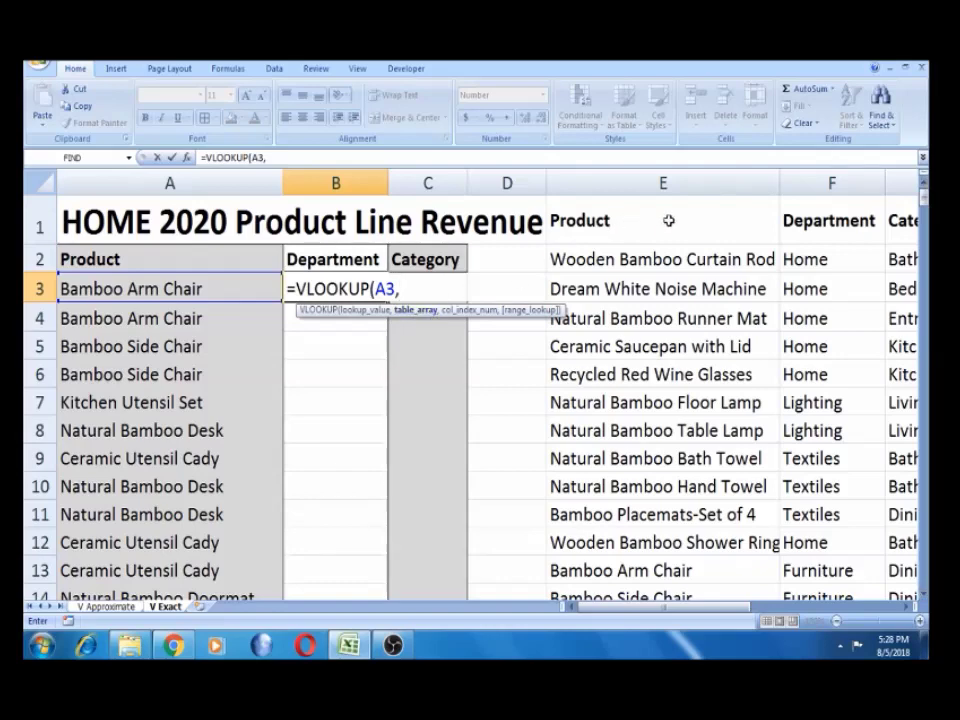
pyautogui.click(683, 182)
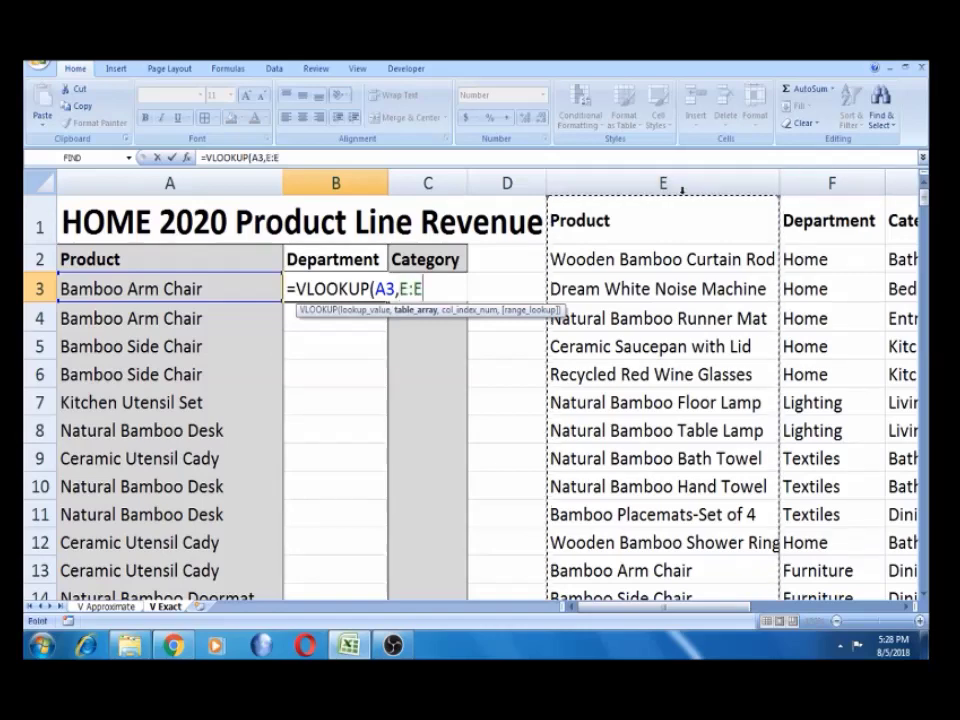
pyautogui.click(675, 216)
pyautogui.moveTo(675, 216); pyautogui.dragTo(675, 218)
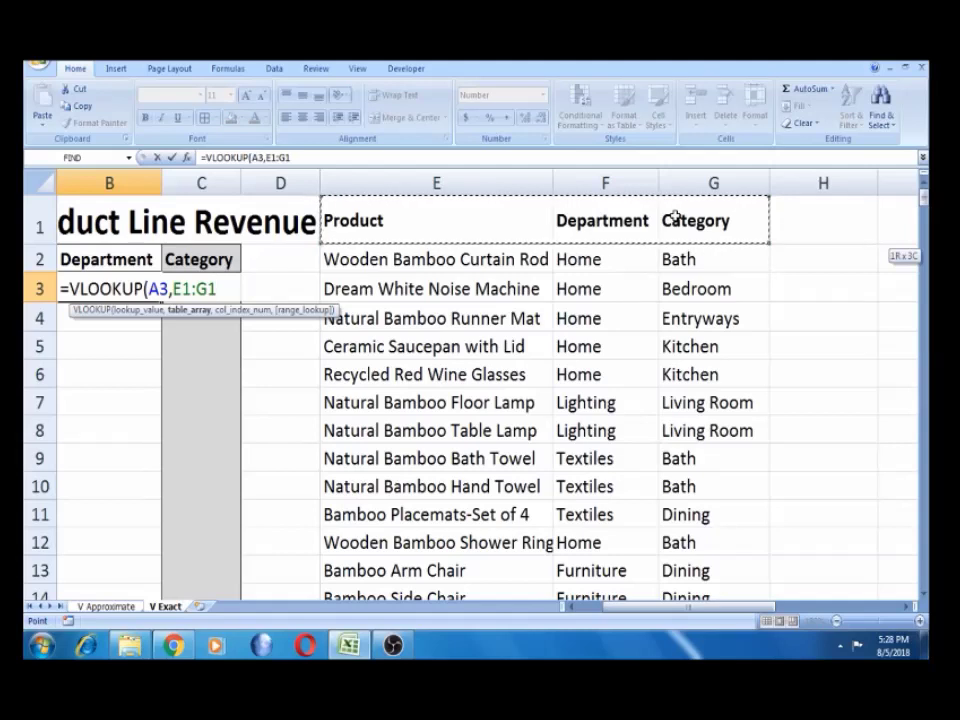
pyautogui.click(528, 185)
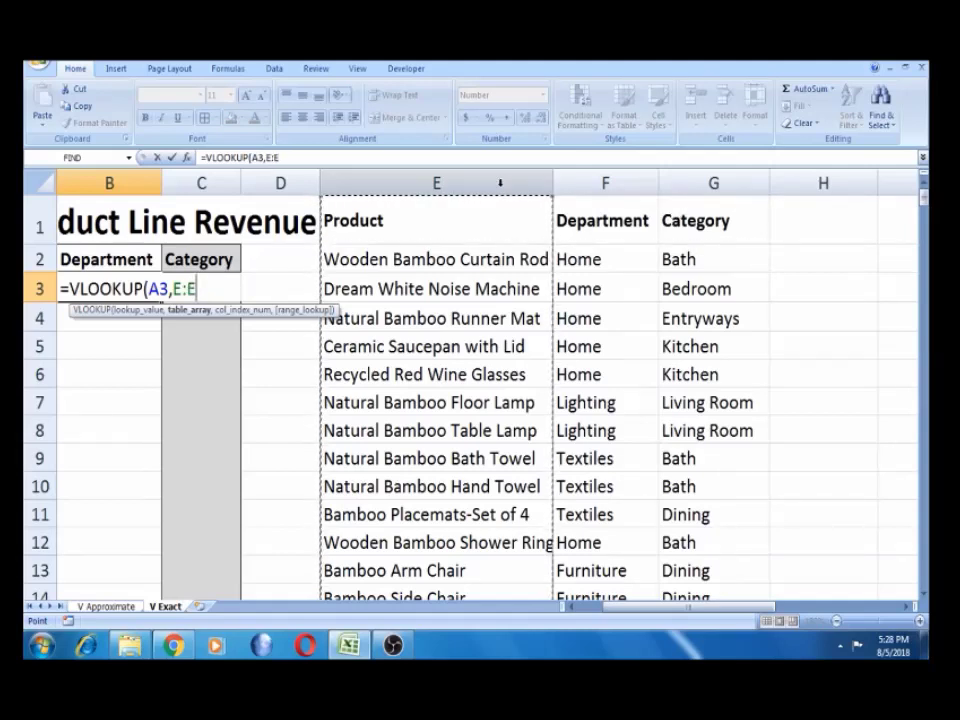
pyautogui.moveTo(500, 183); pyautogui.dragTo(713, 183)
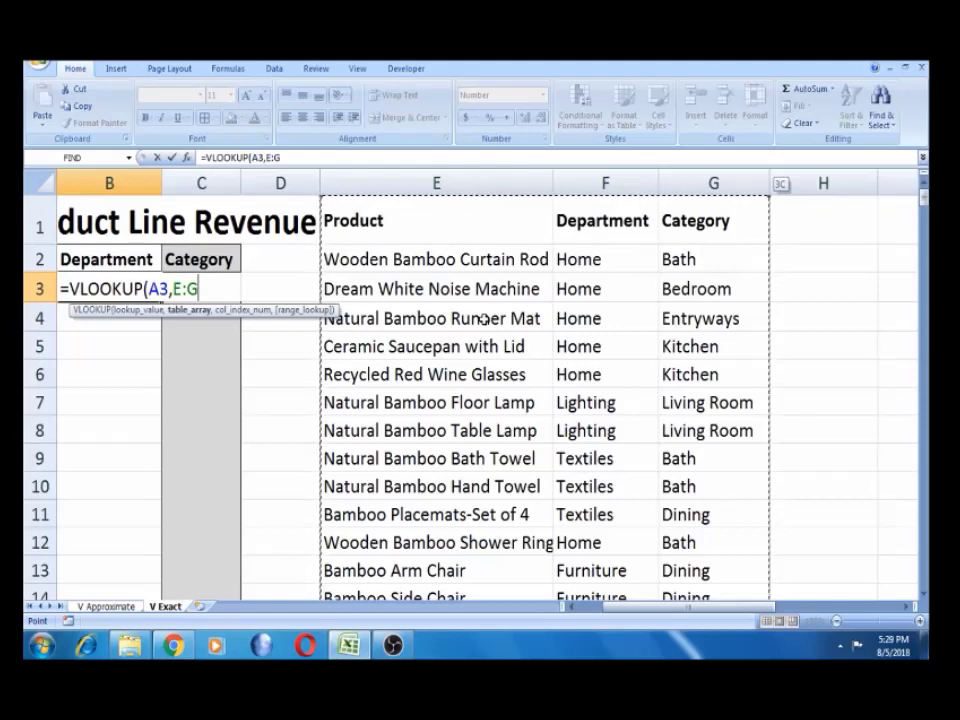
pyautogui.write(',')
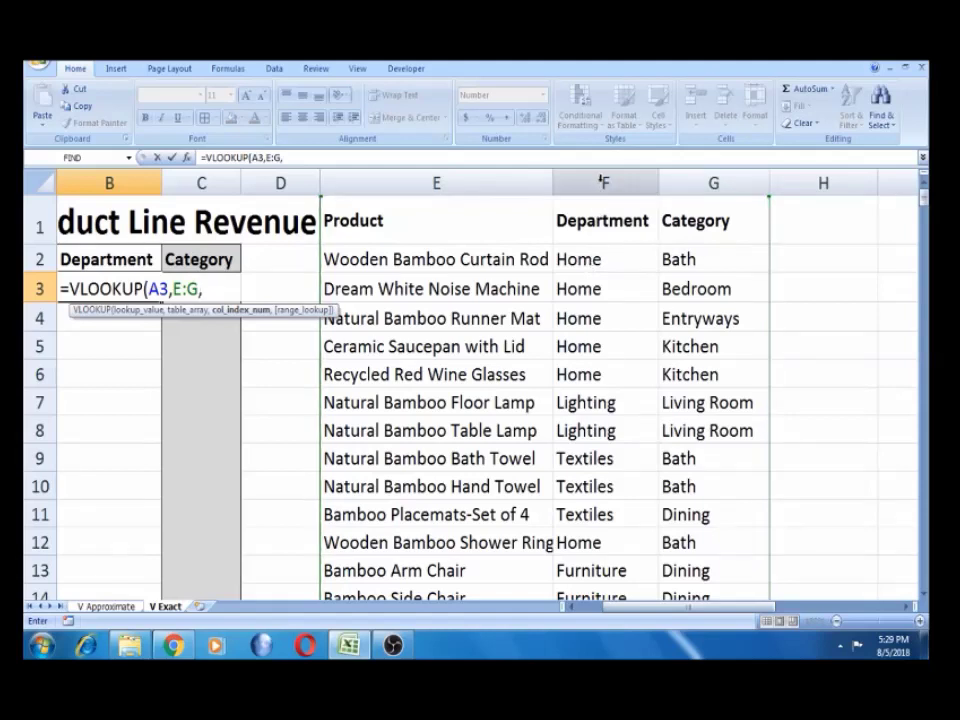
# Complete the formula in B3 with column index 2 and exact match 0, giving =VLOOKUP(A3,E:G,2,0)
pyautogui.write('2,')
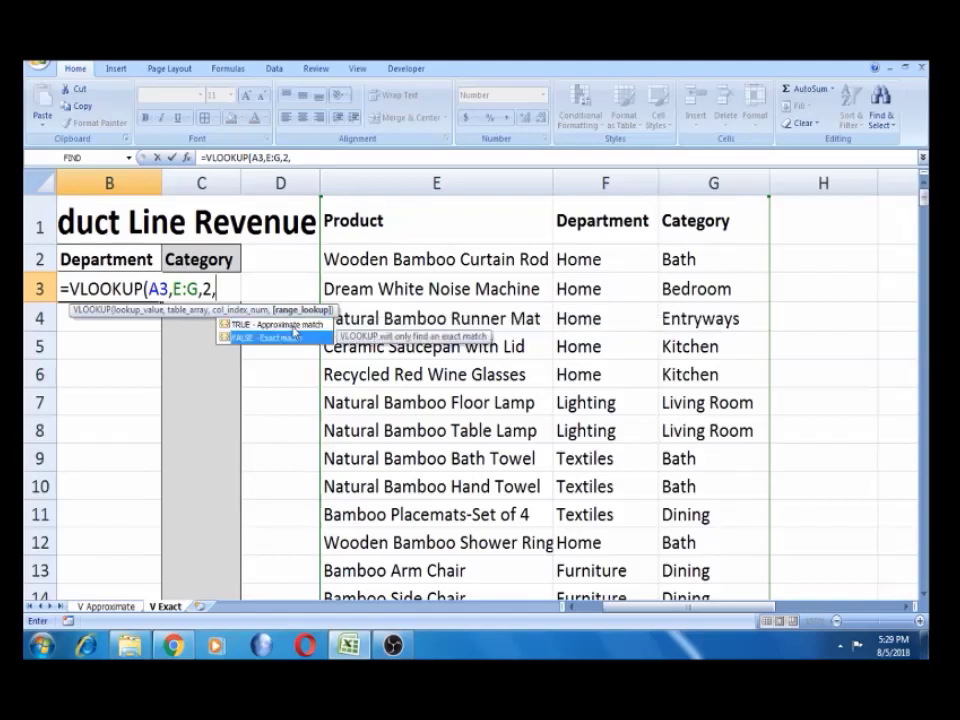
pyautogui.write('0')
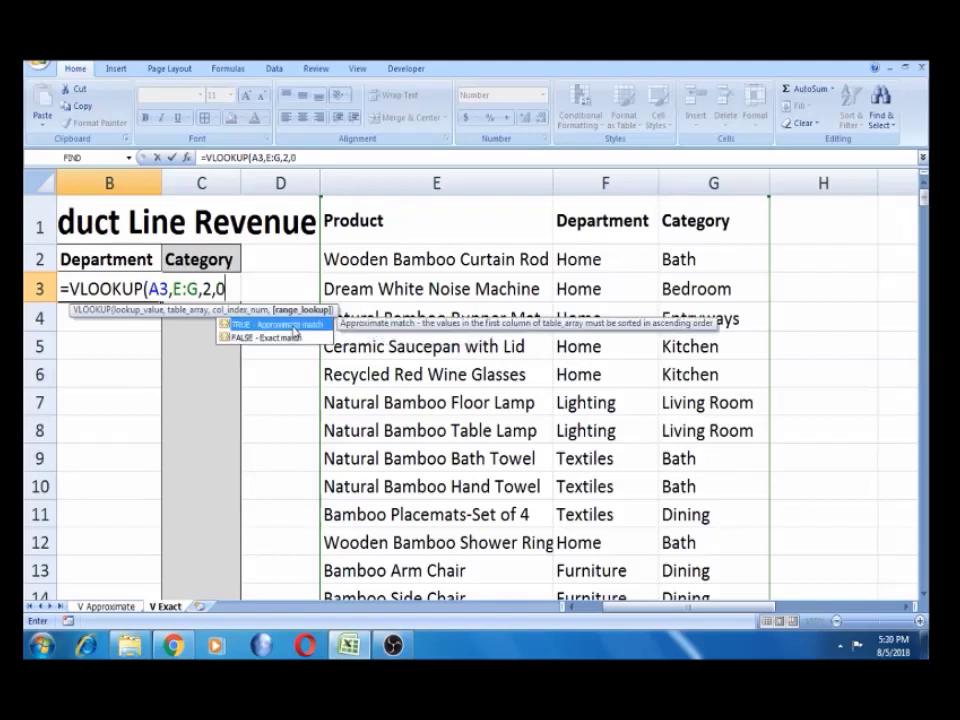
pyautogui.write(')')
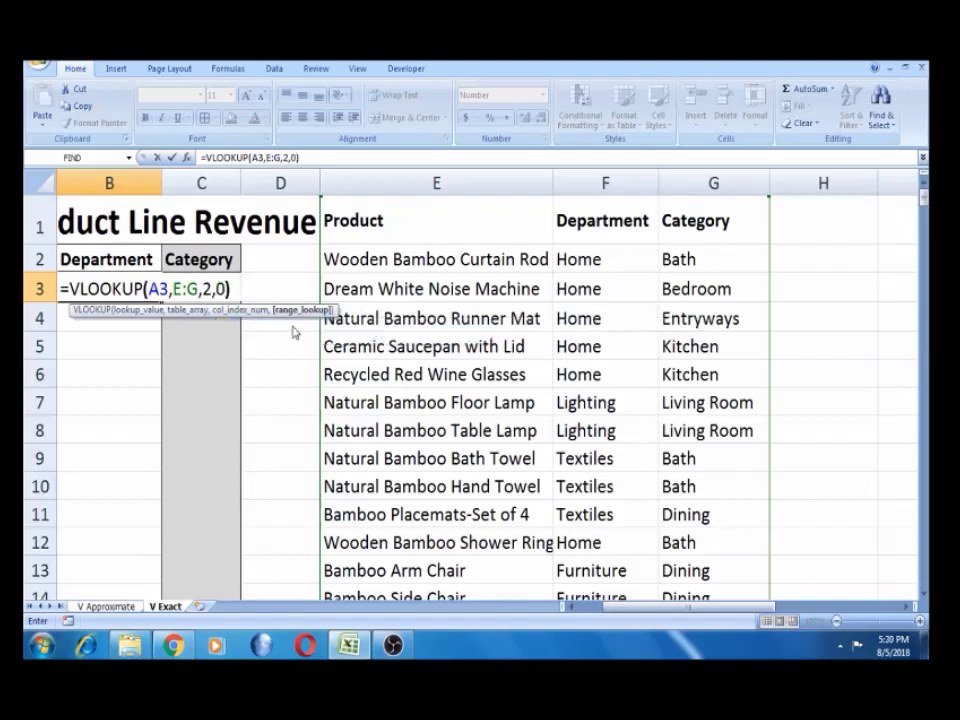
pyautogui.press('Return')
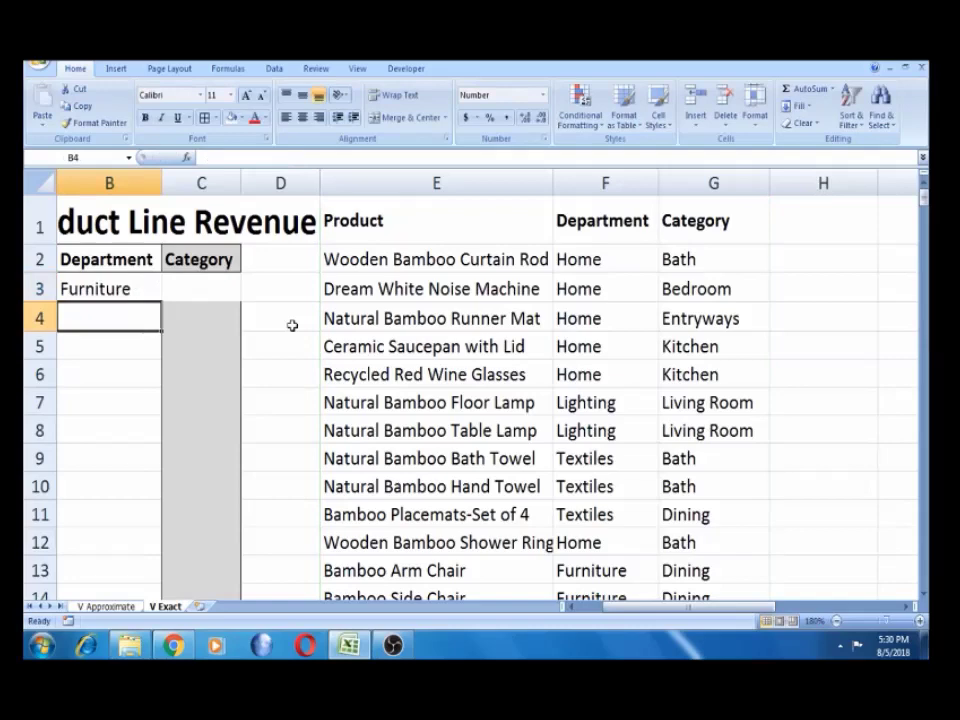
# Check the Department result in B3 against its product in A3
pyautogui.press('Left')
pyautogui.press('Right')
pyautogui.press('Right')
pyautogui.press('Left')
pyautogui.press('Left')
pyautogui.press('Up')
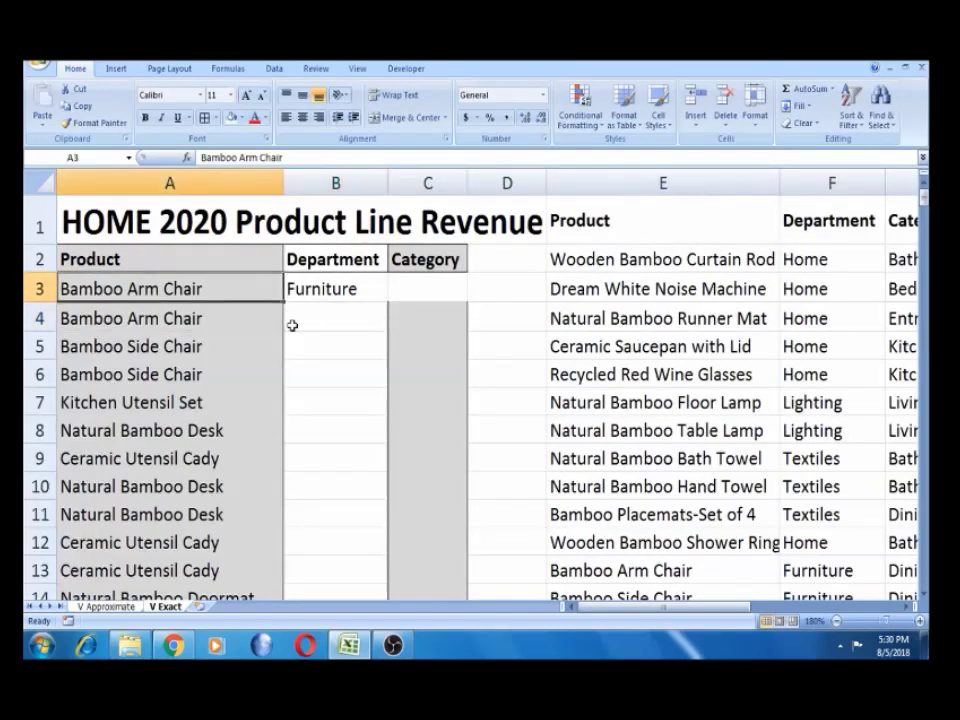
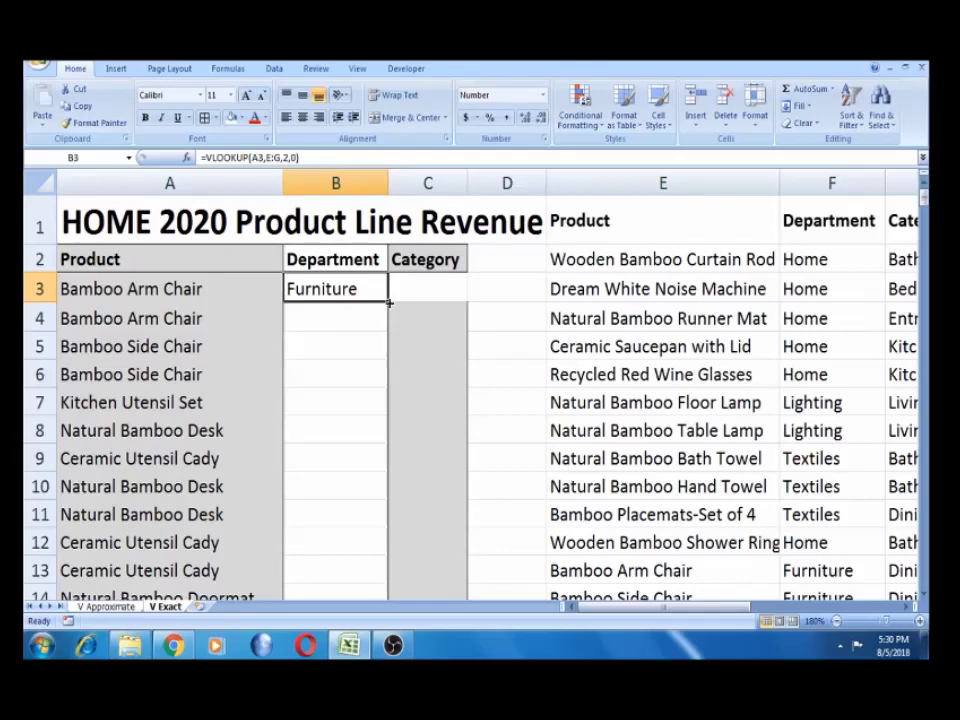
# Fill the B3 VLOOKUP formula down the whole Department column
pyautogui.doubleClick(388, 303)
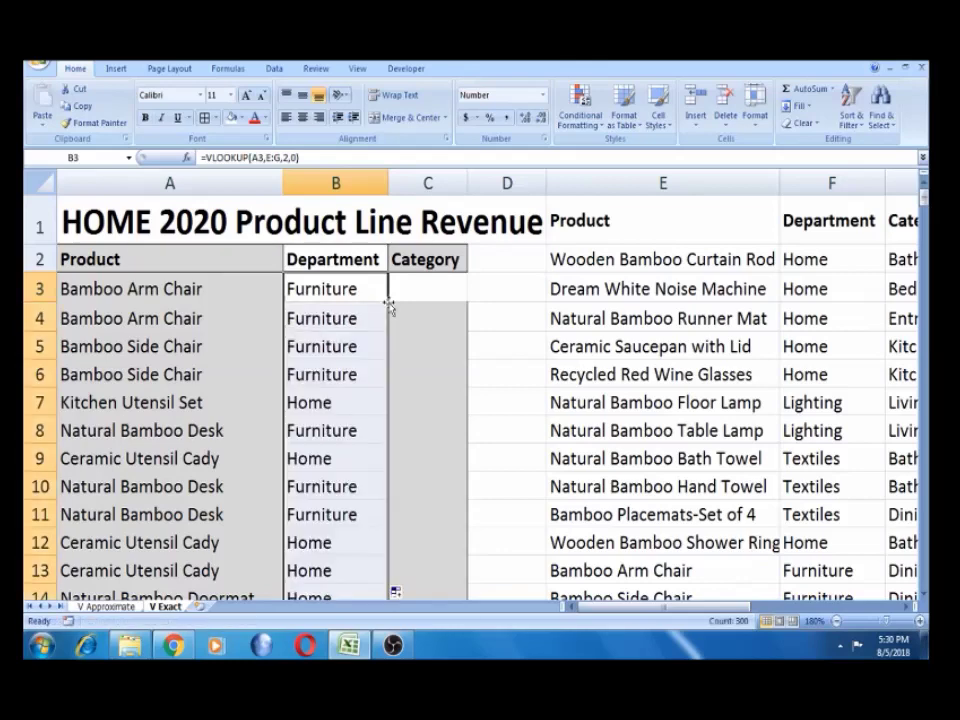
pyautogui.click(369, 296)
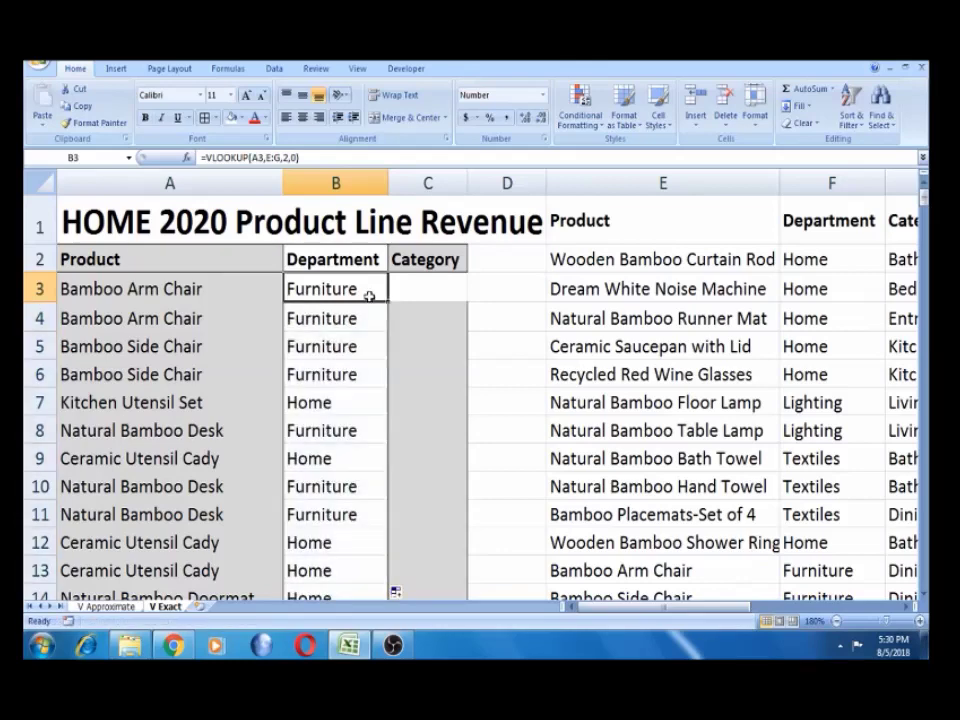
# Look across row 3 to the Category column of the reference table and return to B3
pyautogui.press('Right')
pyautogui.press('Right')
pyautogui.press('Right')
pyautogui.press('Right')
pyautogui.press('Right')
pyautogui.press('Right')
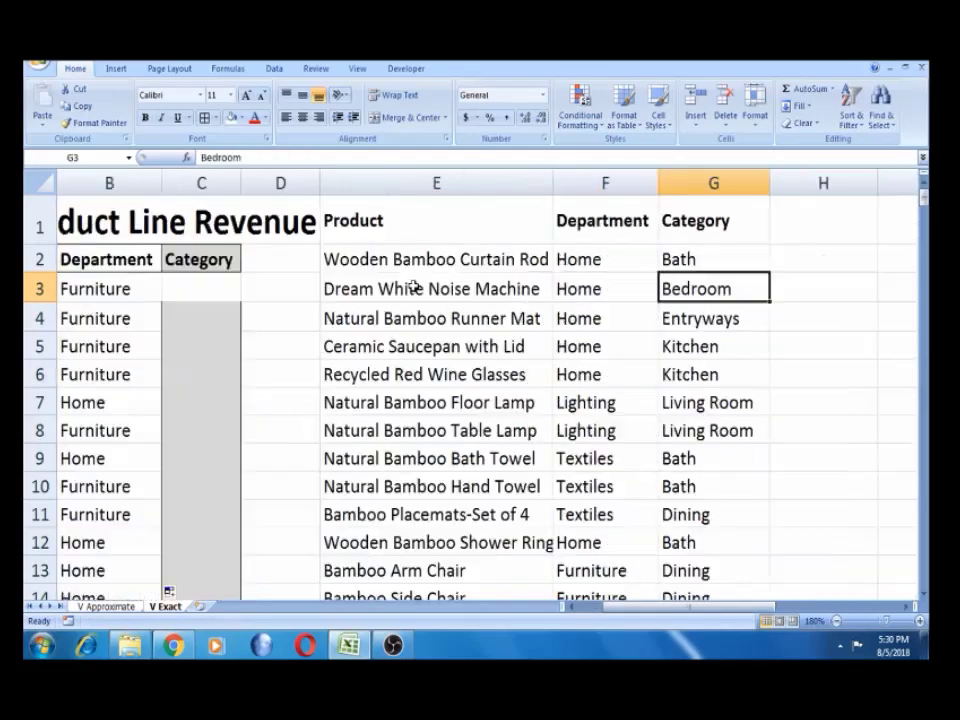
pyautogui.press('Left')
pyautogui.press('Left')
pyautogui.press('Home')
pyautogui.press('Right')
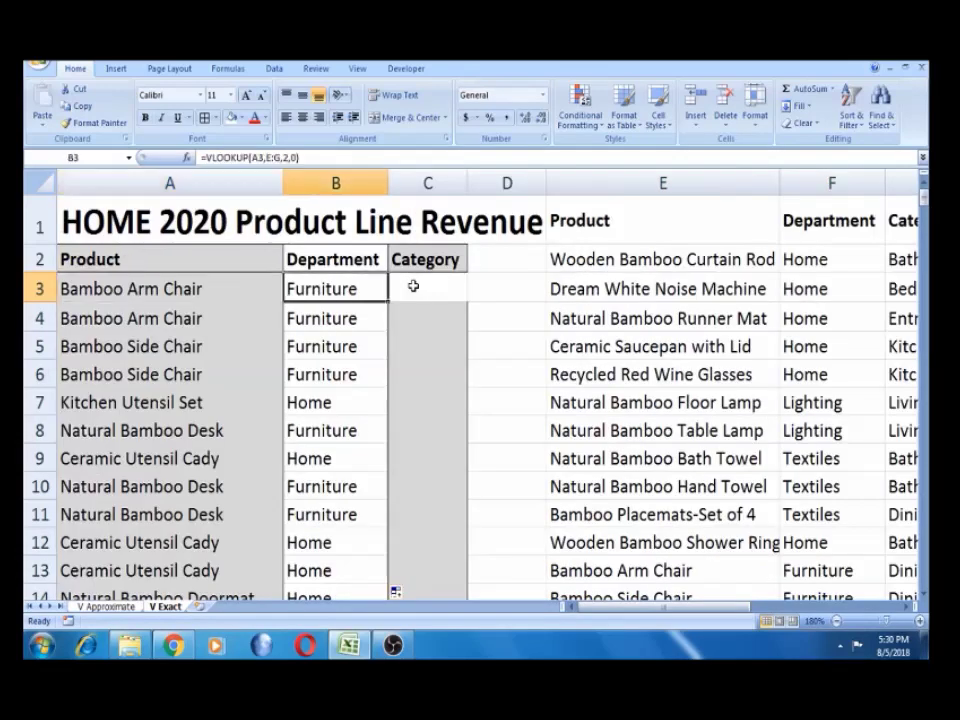
# Copy the VLOOKUP formula from B3 into C3 in the Category column
pyautogui.press('Right')
pyautogui.press('Left')
pyautogui.hotkey('ctrl', 'c')
pyautogui.click(419, 290)
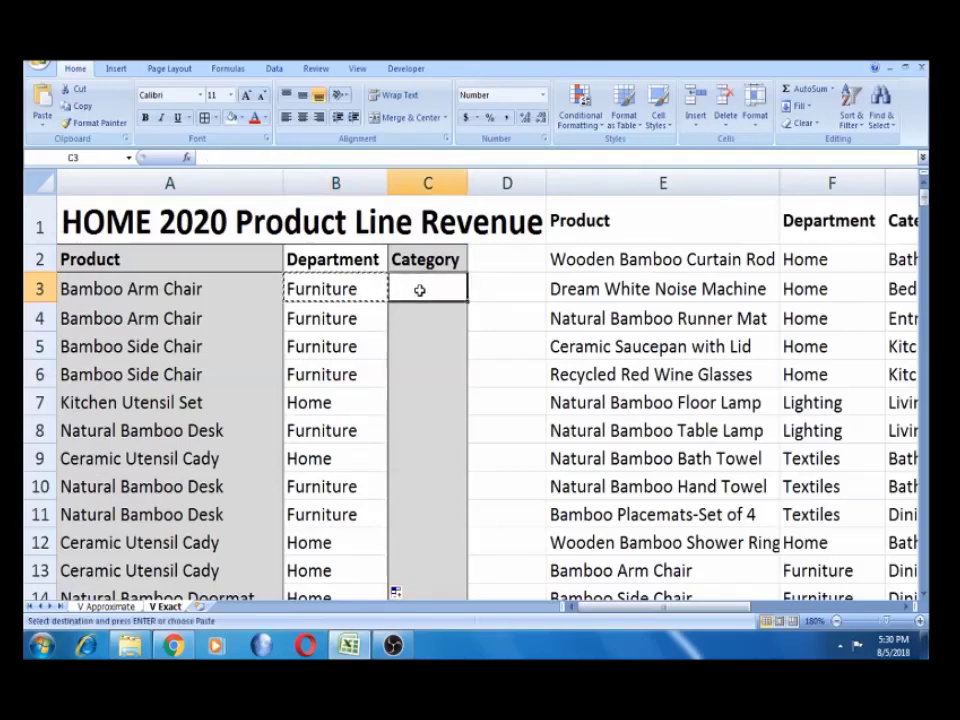
pyautogui.hotkey('ctrl', 'v')
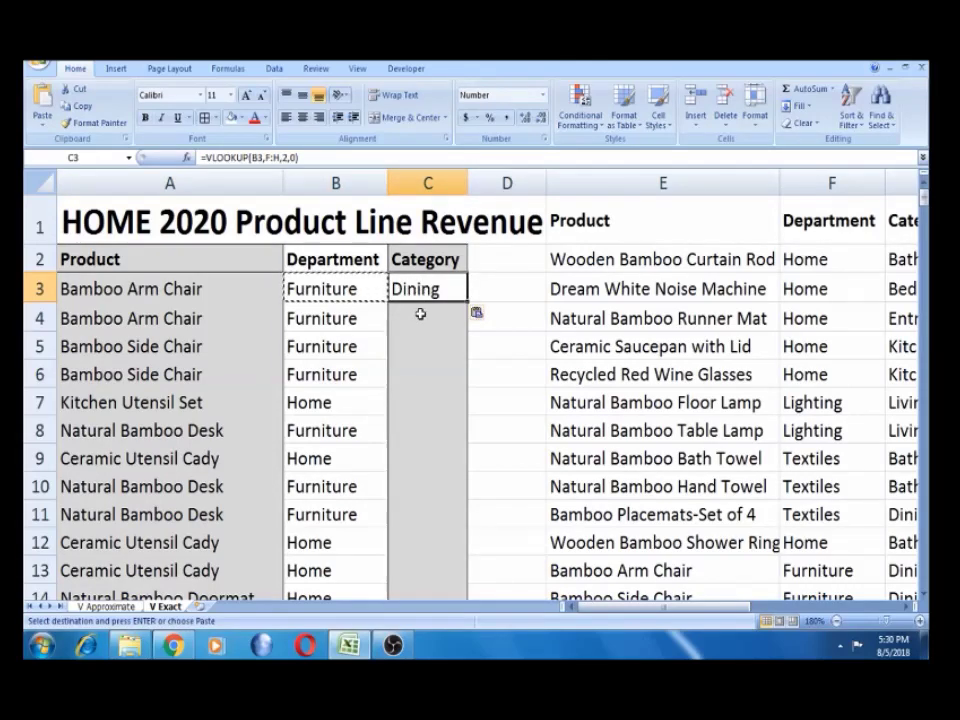
pyautogui.press('Escape')
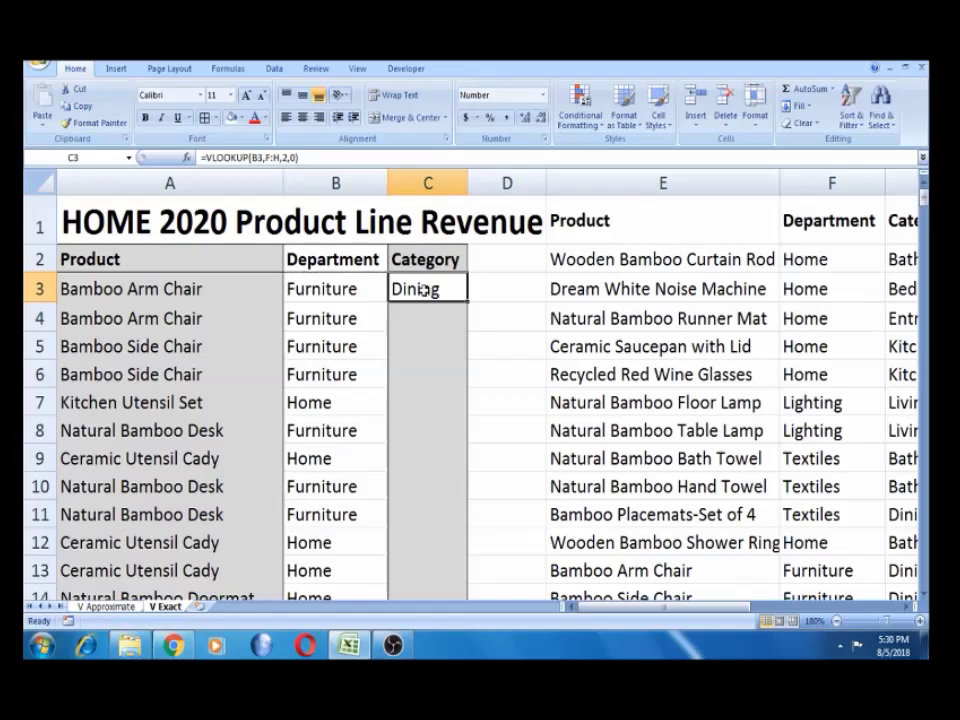
# Examine which lookup value and table columns the pasted formula in C3 refers to, without changing it
pyautogui.doubleClick(424, 290)
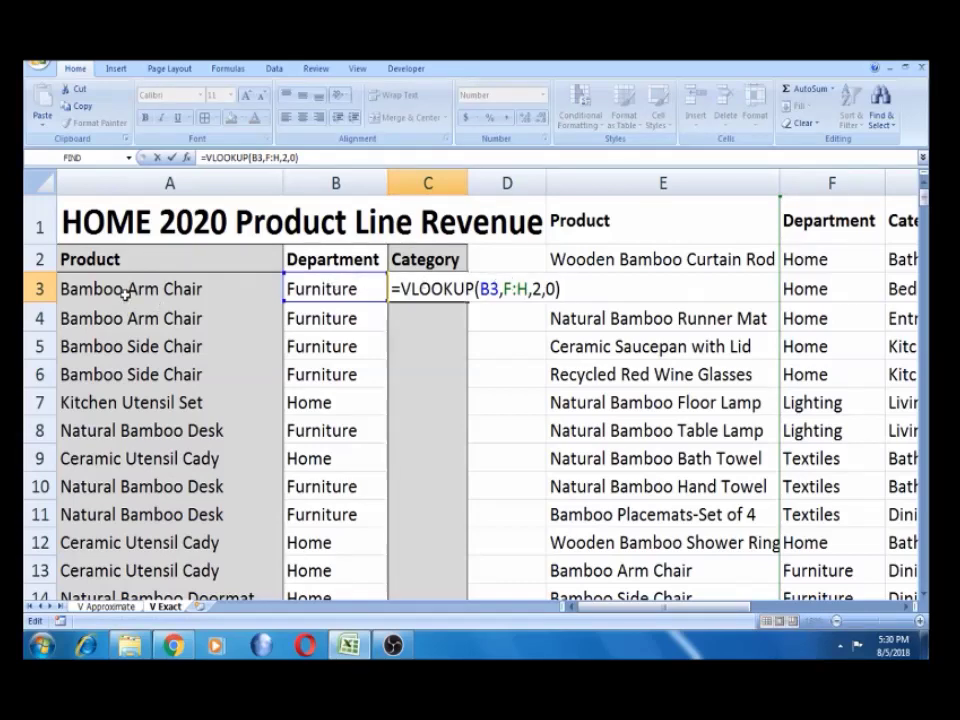
pyautogui.click(903, 607)
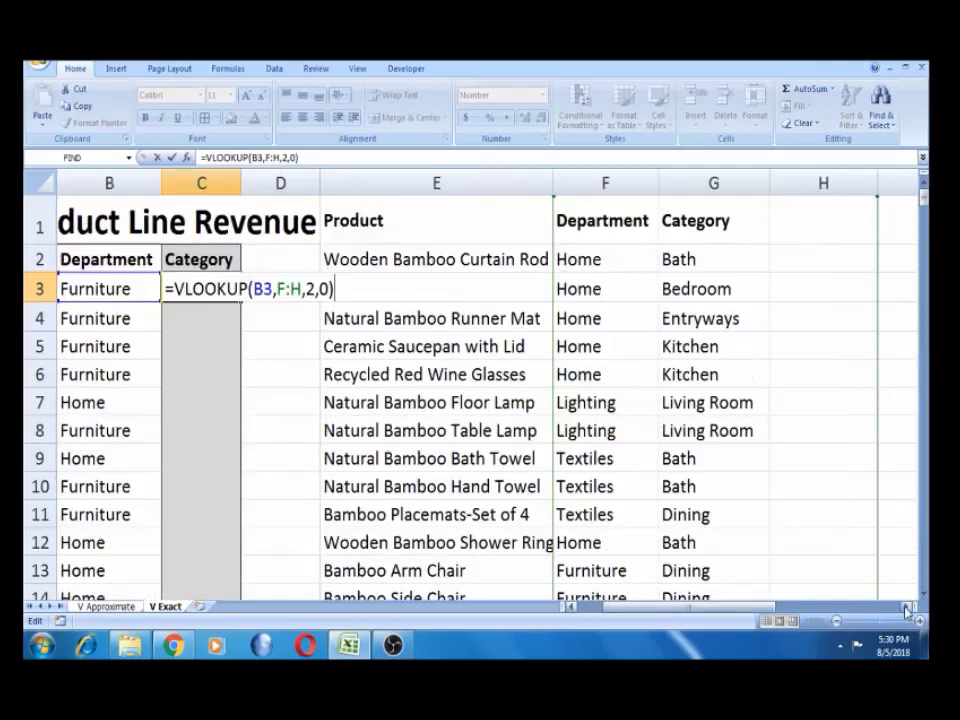
pyautogui.click(903, 607)
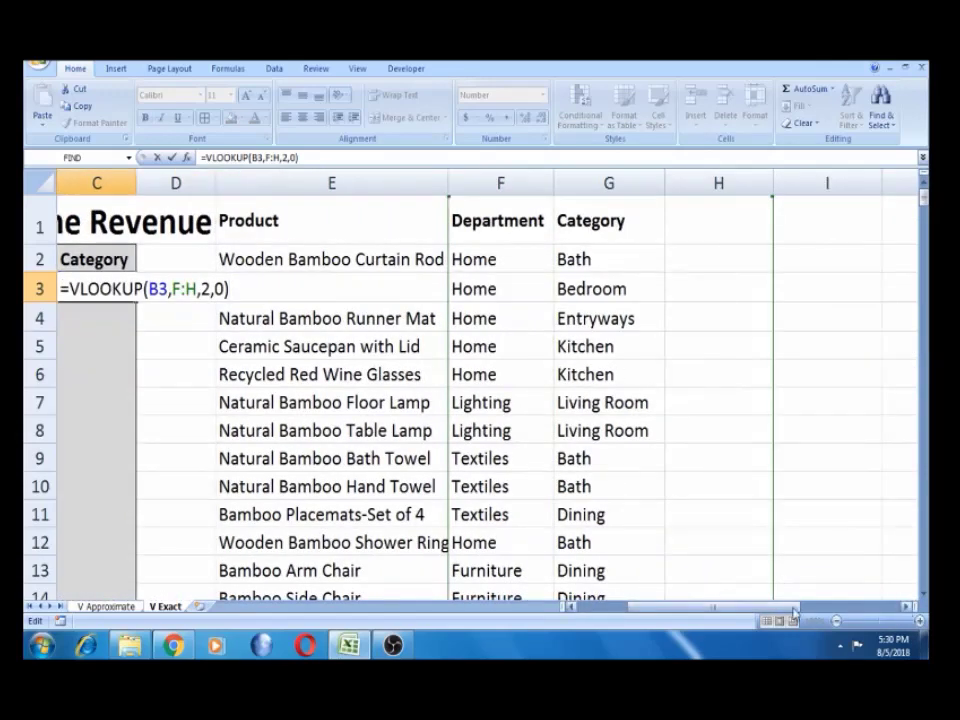
pyautogui.moveTo(790, 609); pyautogui.dragTo(731, 612)
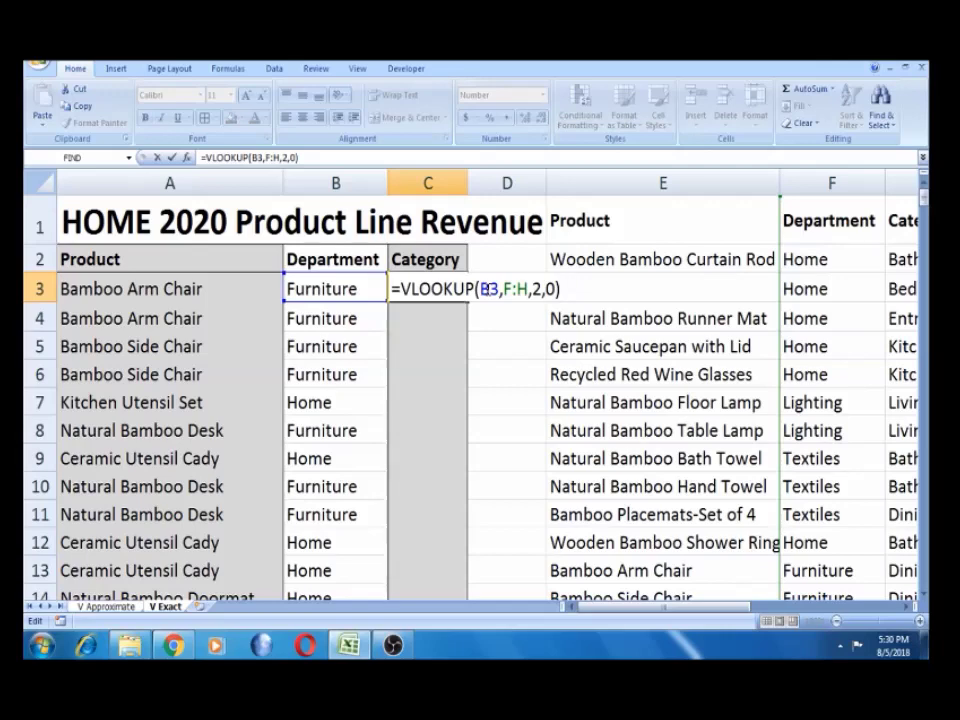
pyautogui.hotkey('ctrl', 'Return')
pyautogui.click(317, 280)
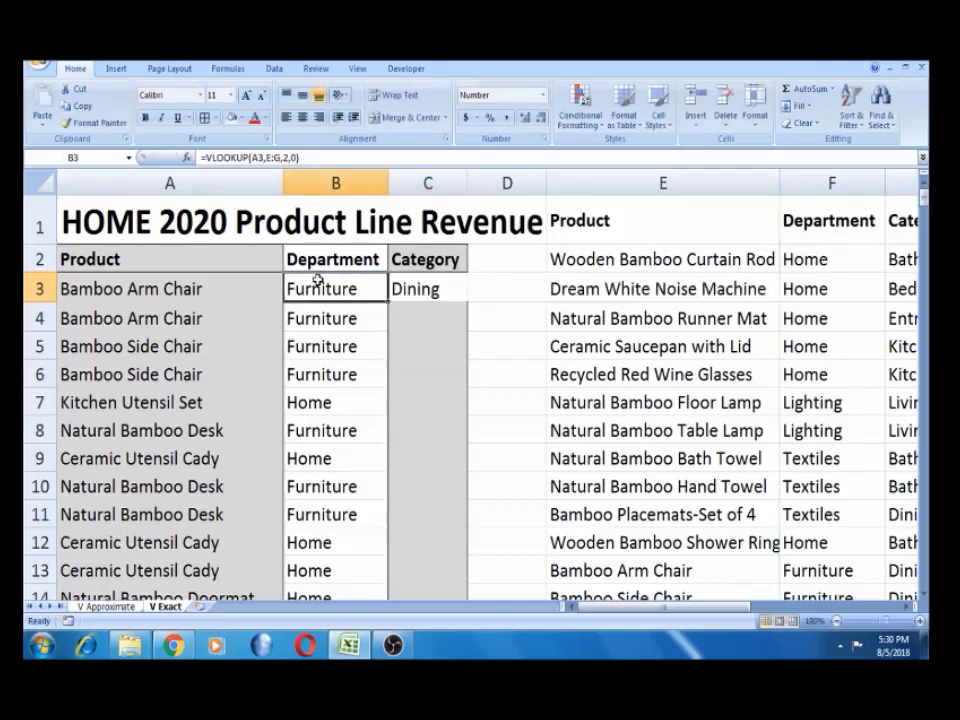
pyautogui.click(259, 158)
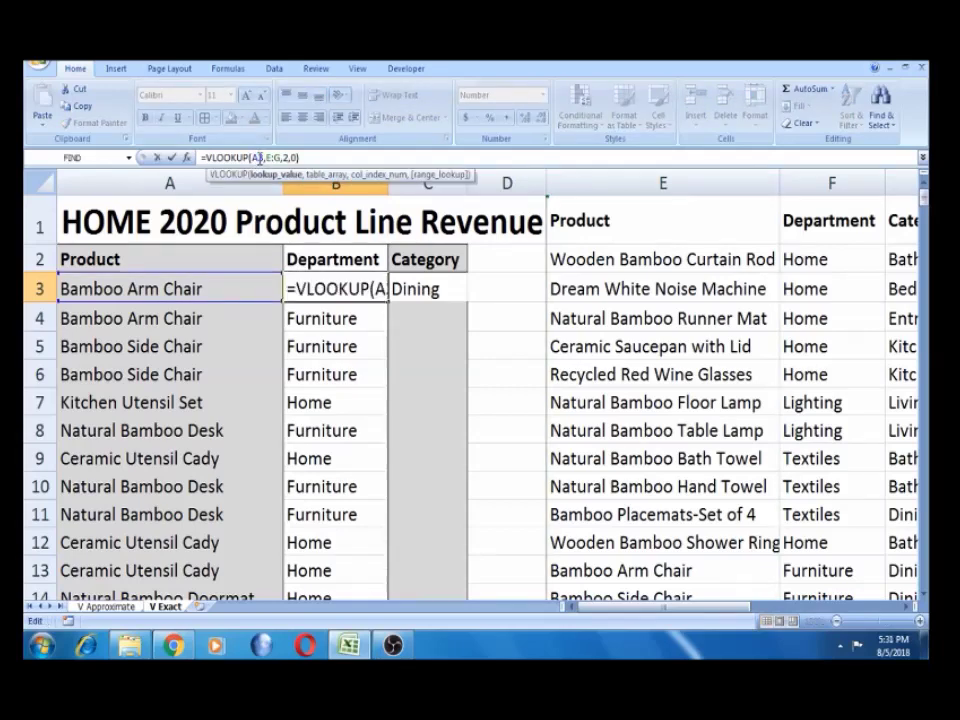
pyautogui.click(129, 176)
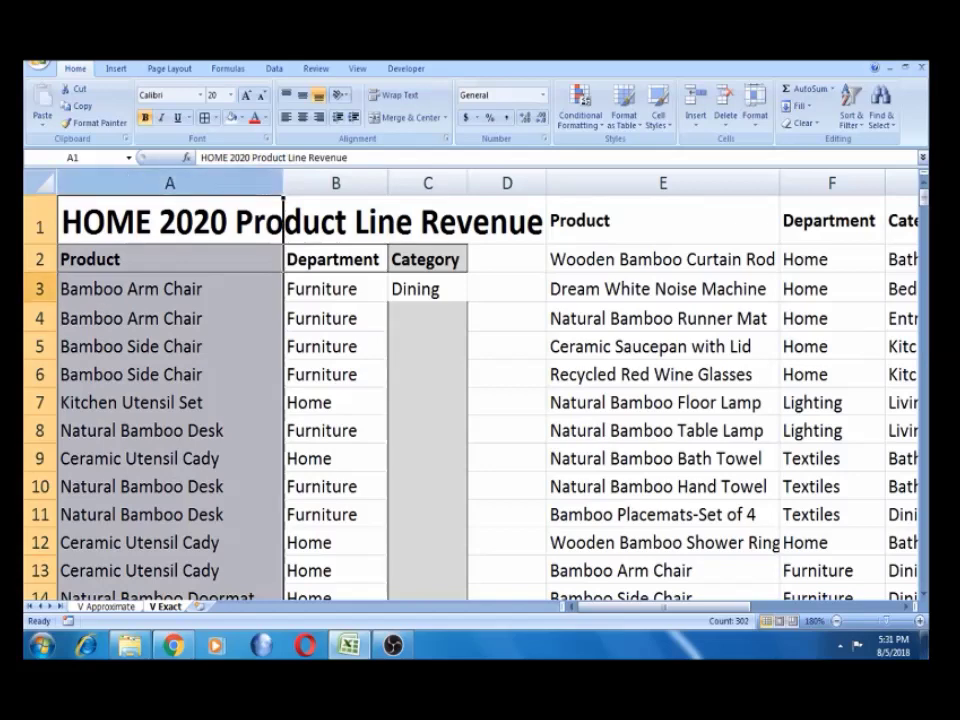
pyautogui.click(27, 288)
# Lock the references in B3's formula as $A3 and $E:$G, giving =VLOOKUP($A3,$E:$G,2,0)
pyautogui.click(339, 287)
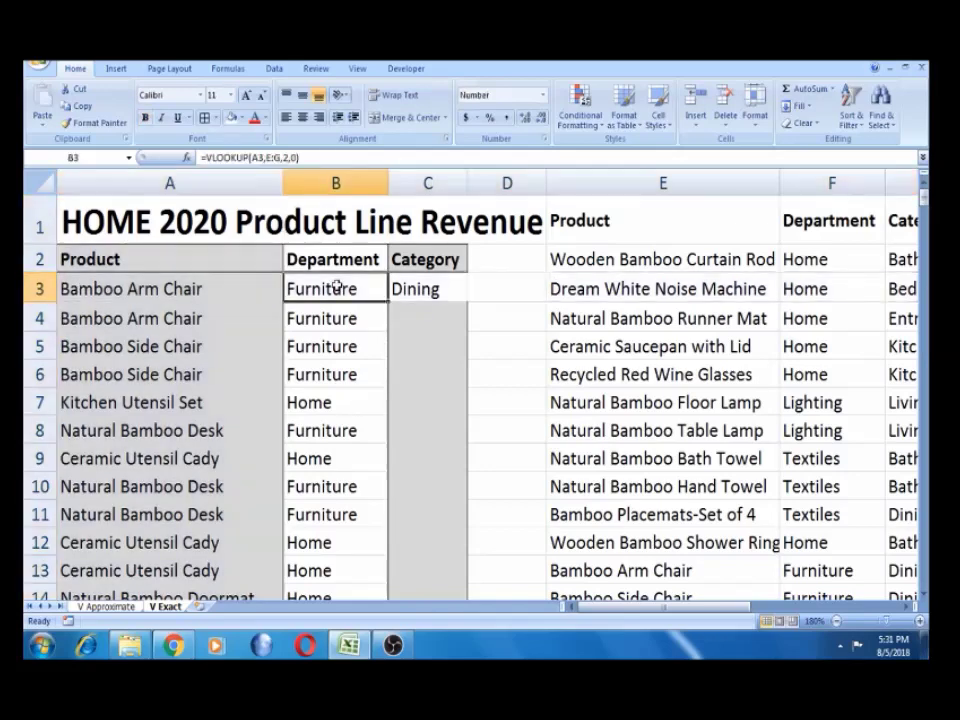
pyautogui.press('F2')
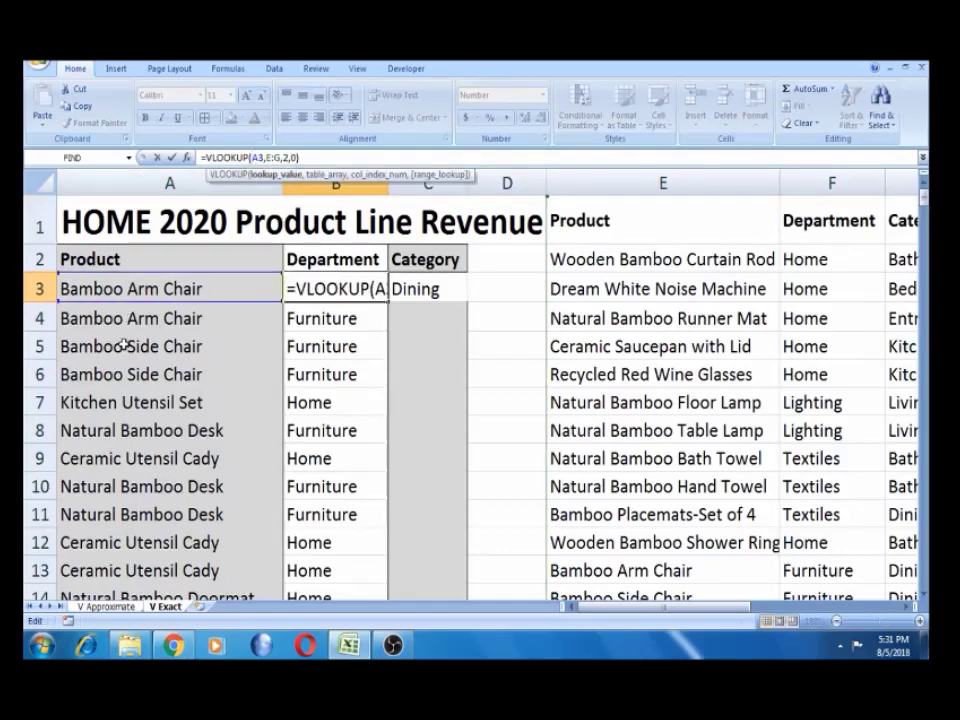
pyautogui.press('F4')
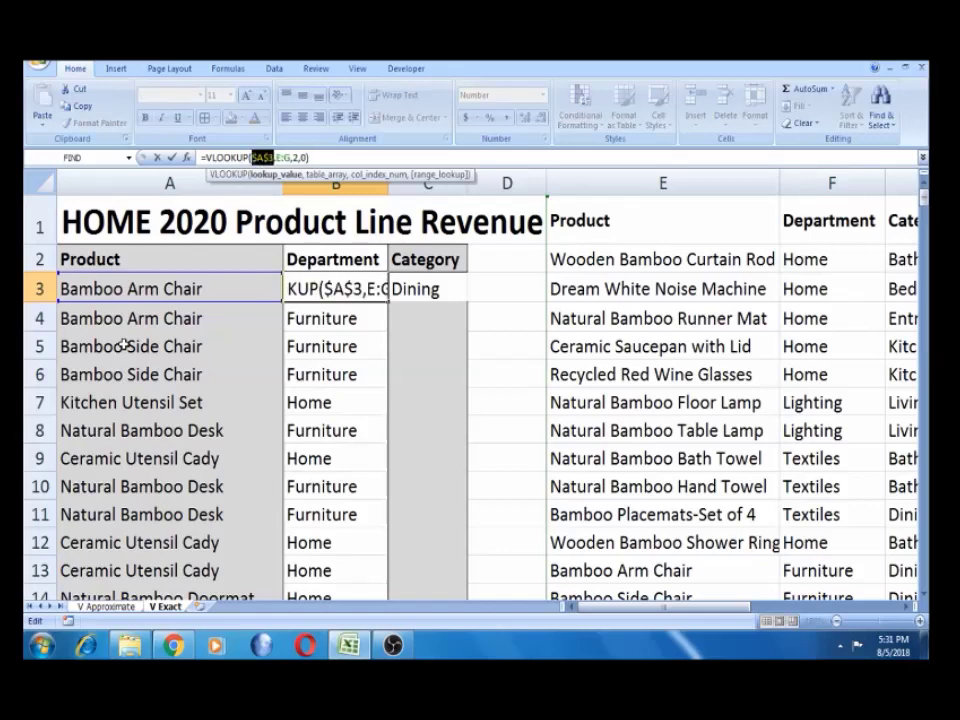
pyautogui.press('F4')
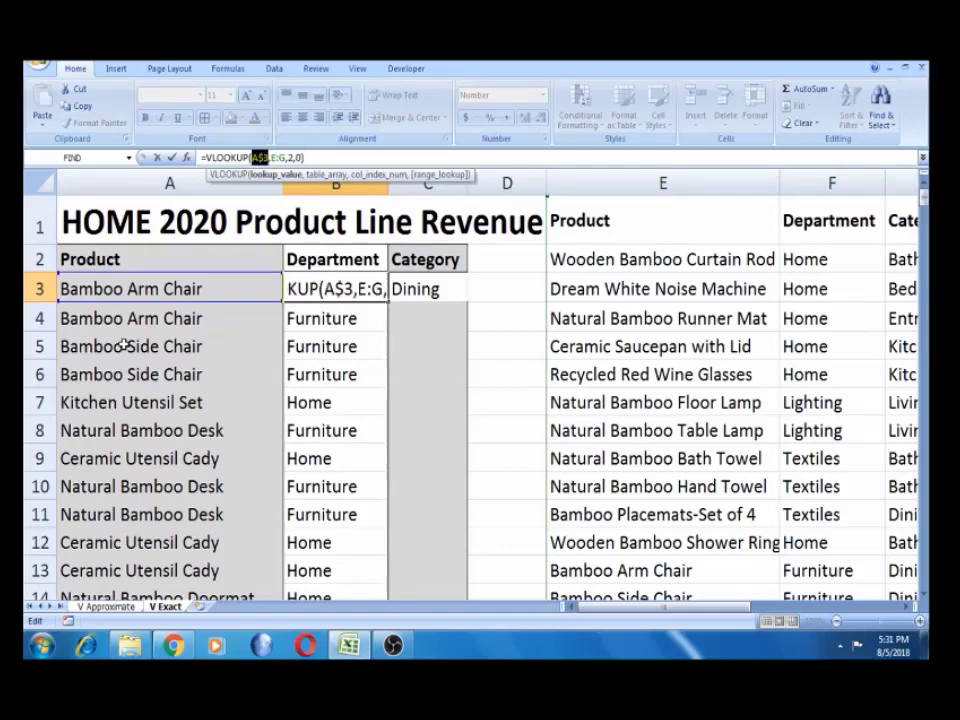
pyautogui.press('F4')
pyautogui.click(280, 158)
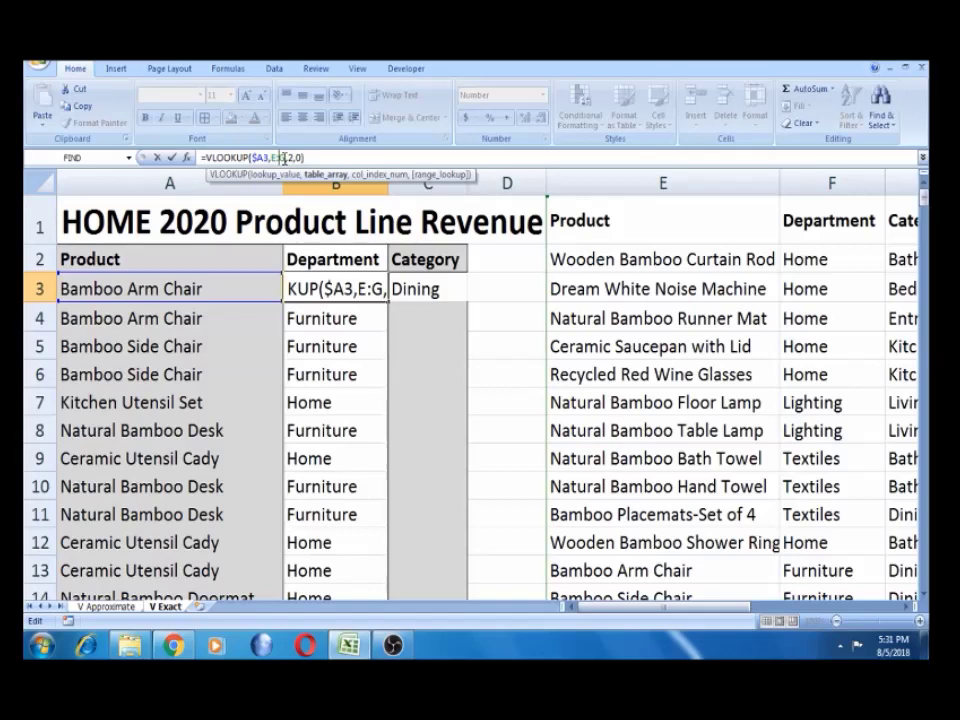
pyautogui.press('F4')
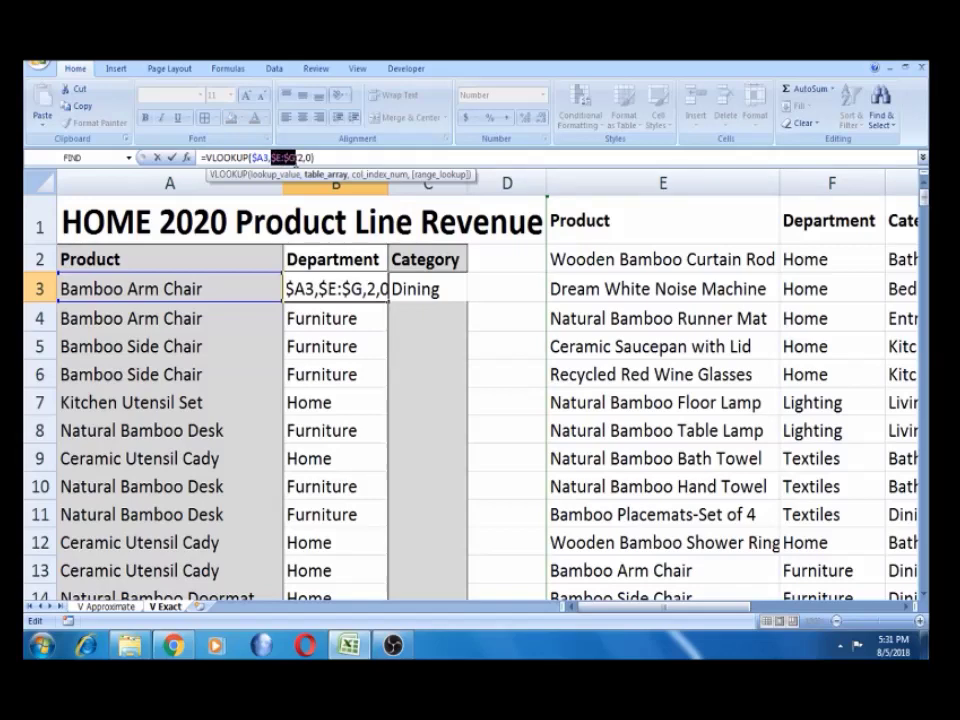
pyautogui.press('Return')
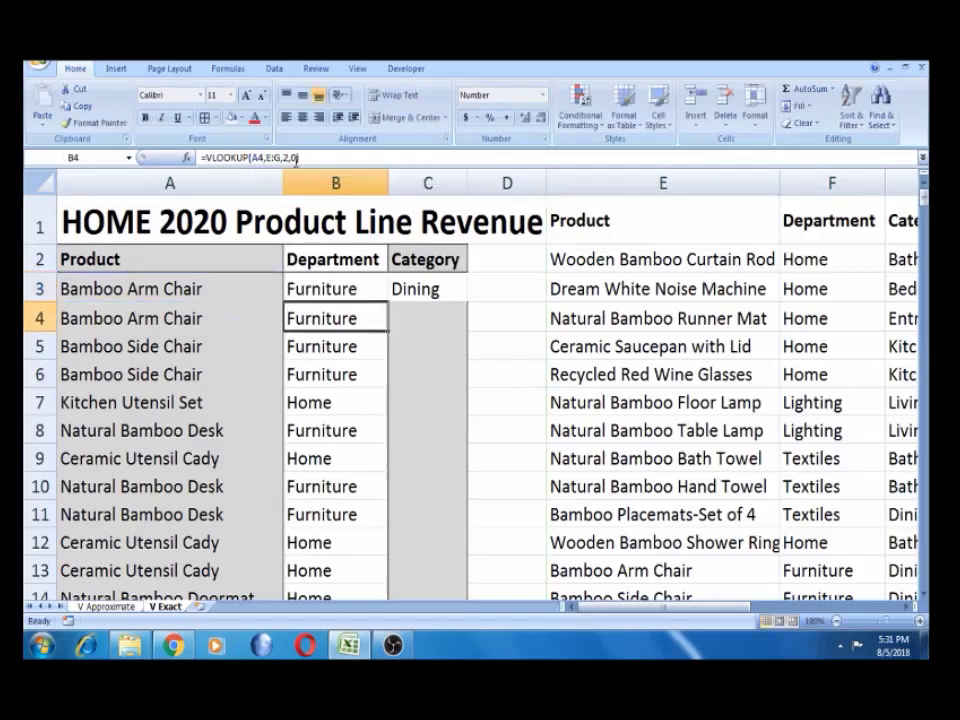
# Fill the formula with locked references from B3 down the Department column
pyautogui.click(311, 282)
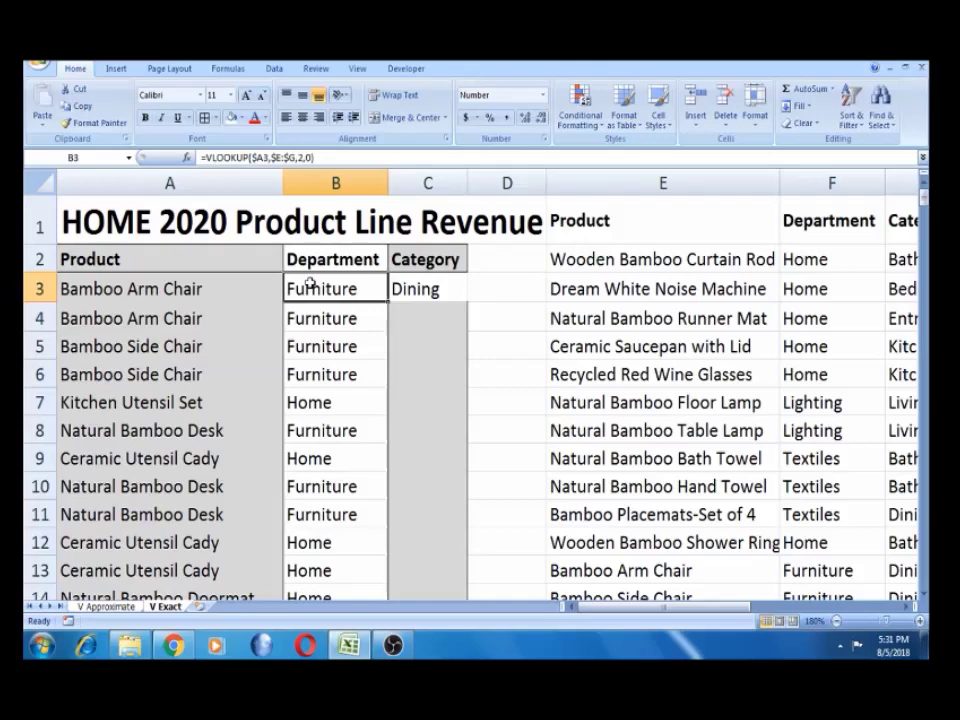
pyautogui.doubleClick(387, 301)
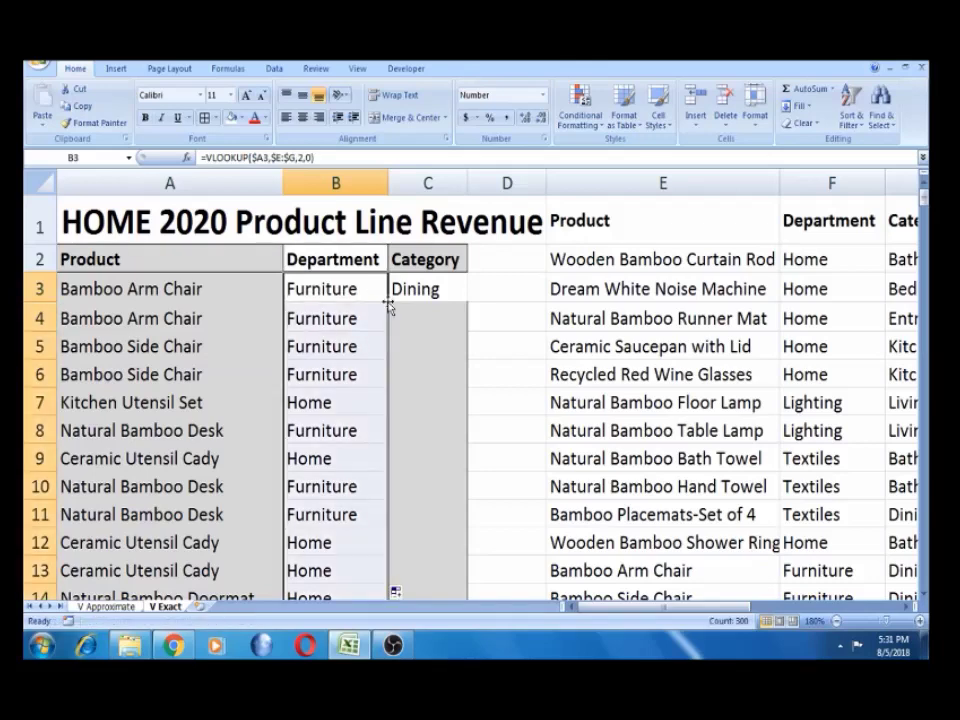
pyautogui.click(375, 293)
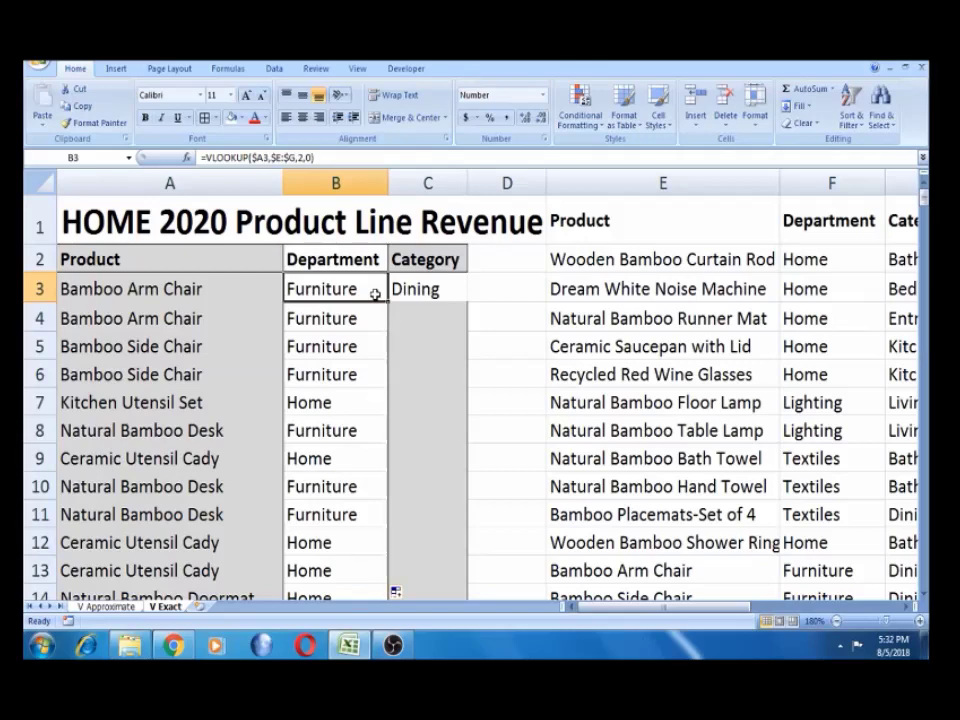
# Copy the B3 formula with locked references into C3, replacing the formula there
pyautogui.hotkey('ctrl', 'c')
pyautogui.press('Right')
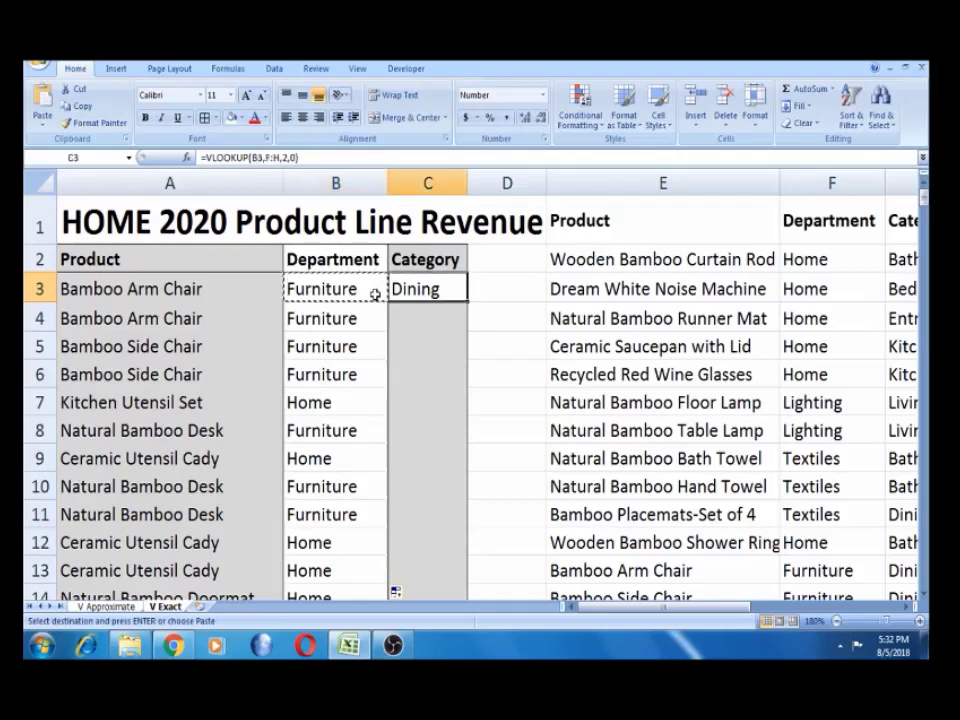
pyautogui.hotkey('ctrl', 'v')
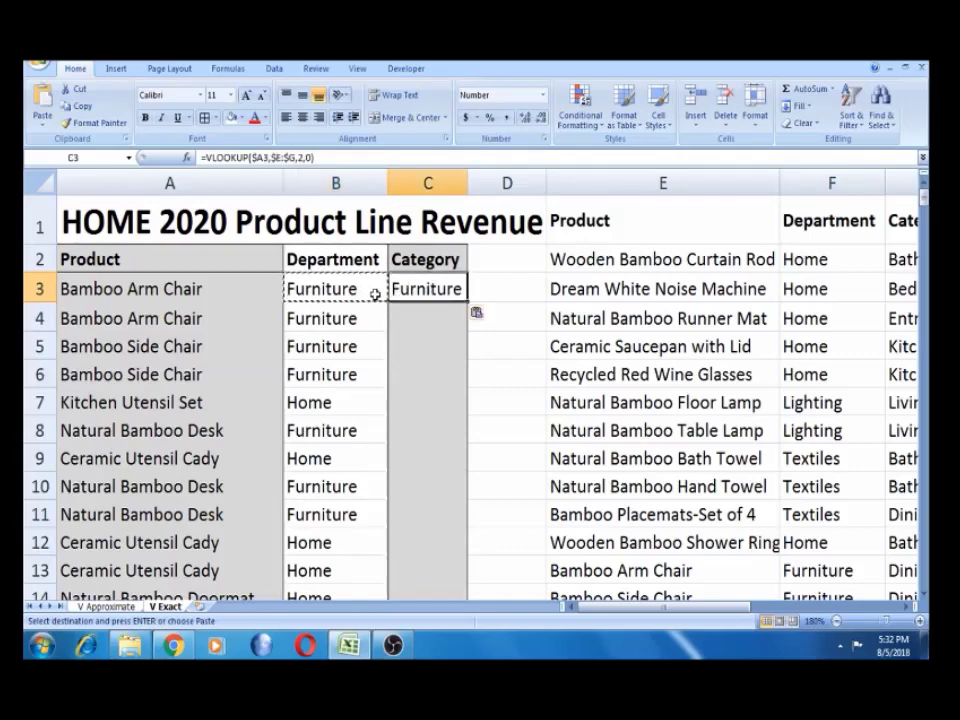
pyautogui.press('Escape')
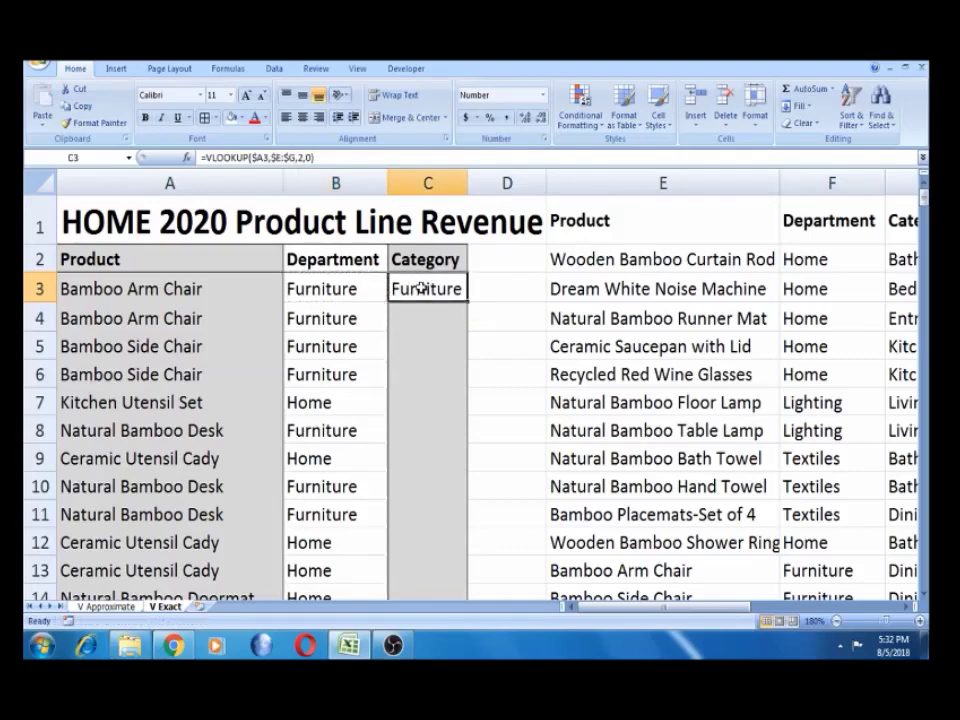
# Compare the results in B3 and C3 with the Department and Category columns of the reference table
pyautogui.press('Left')
pyautogui.press('Right')
pyautogui.press('Right')
pyautogui.press('Right')
pyautogui.press('Right')
pyautogui.press('Right')
pyautogui.press('Right')
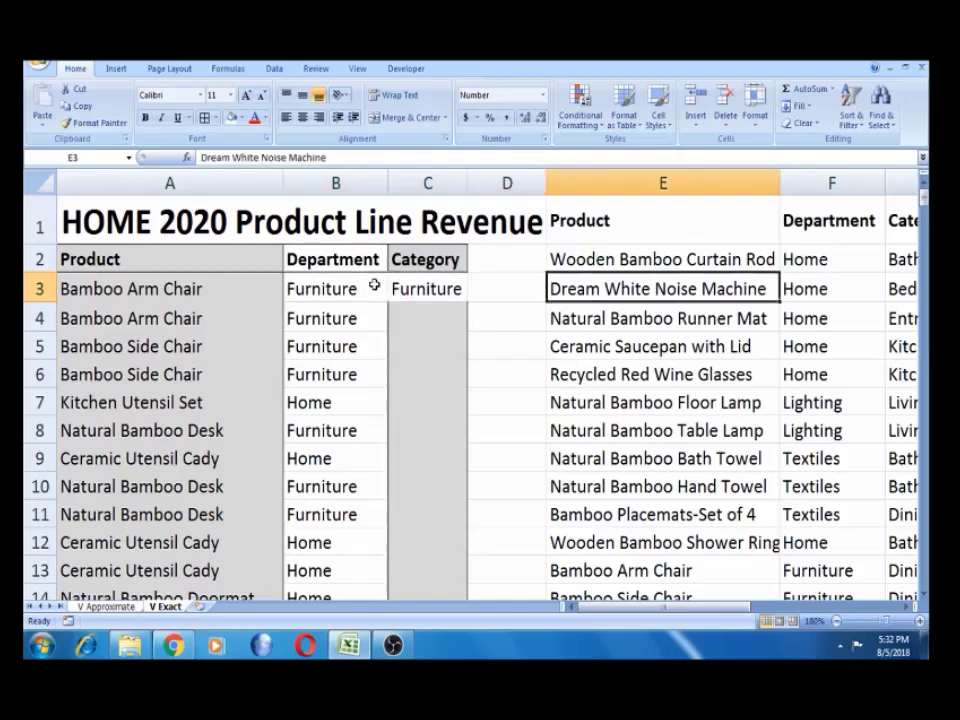
pyautogui.press('Left')
pyautogui.press('Left')
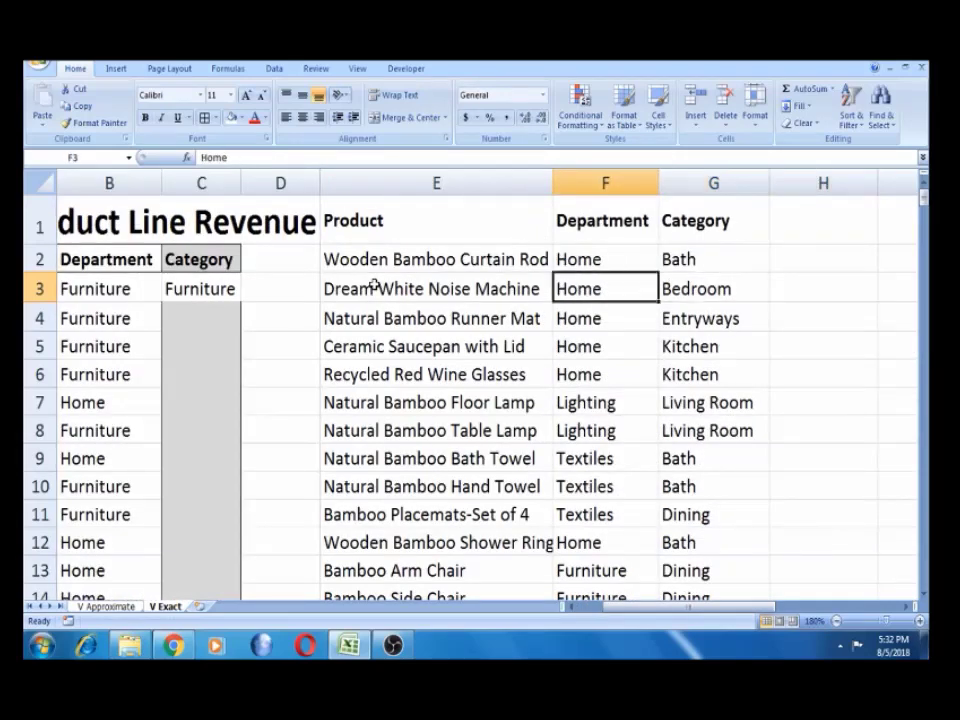
pyautogui.press('Left')
pyautogui.press('Left')
pyautogui.press('Left')
pyautogui.press('Left')
pyautogui.press('Left')
pyautogui.press('Right')
pyautogui.press('Right')
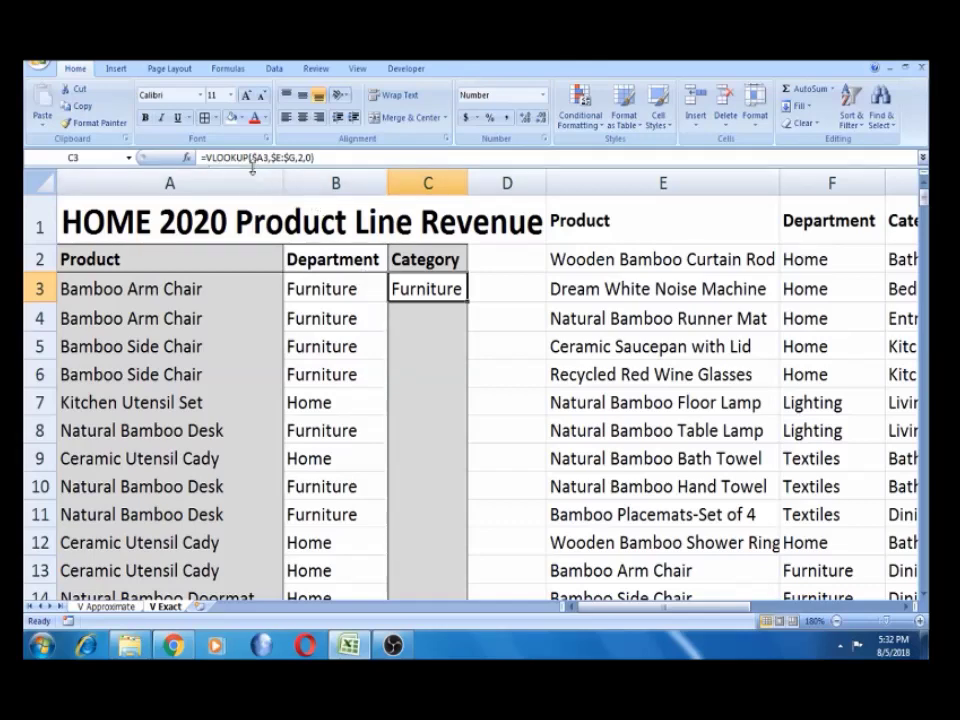
# Change the column index in C3's formula to 3, giving =VLOOKUP($A3,$E:$G,3,0)
pyautogui.press('F2')
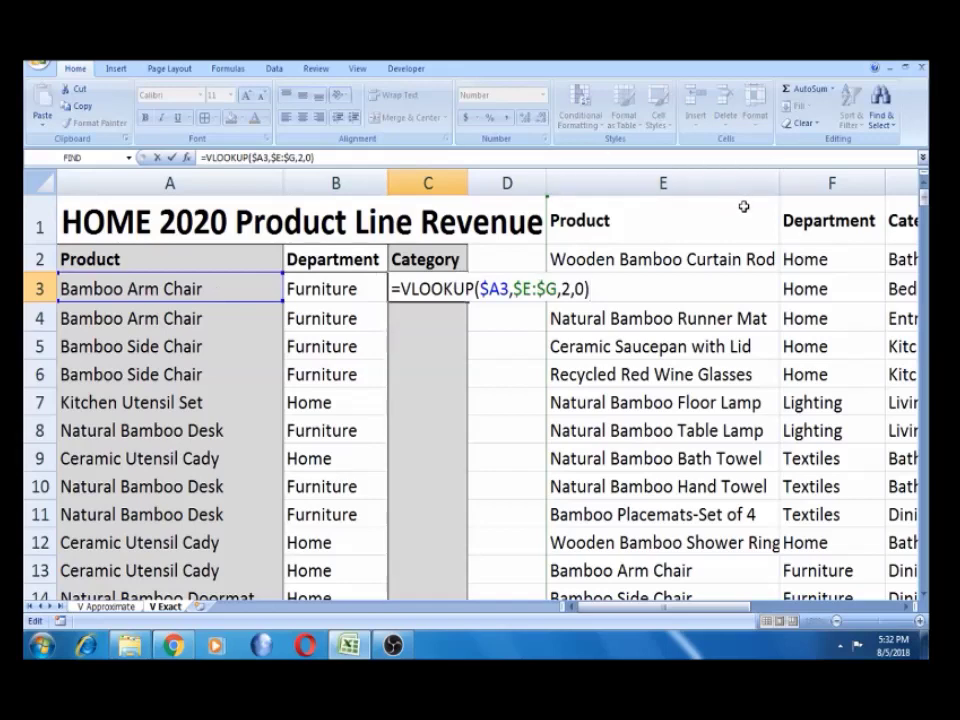
pyautogui.click(301, 157)
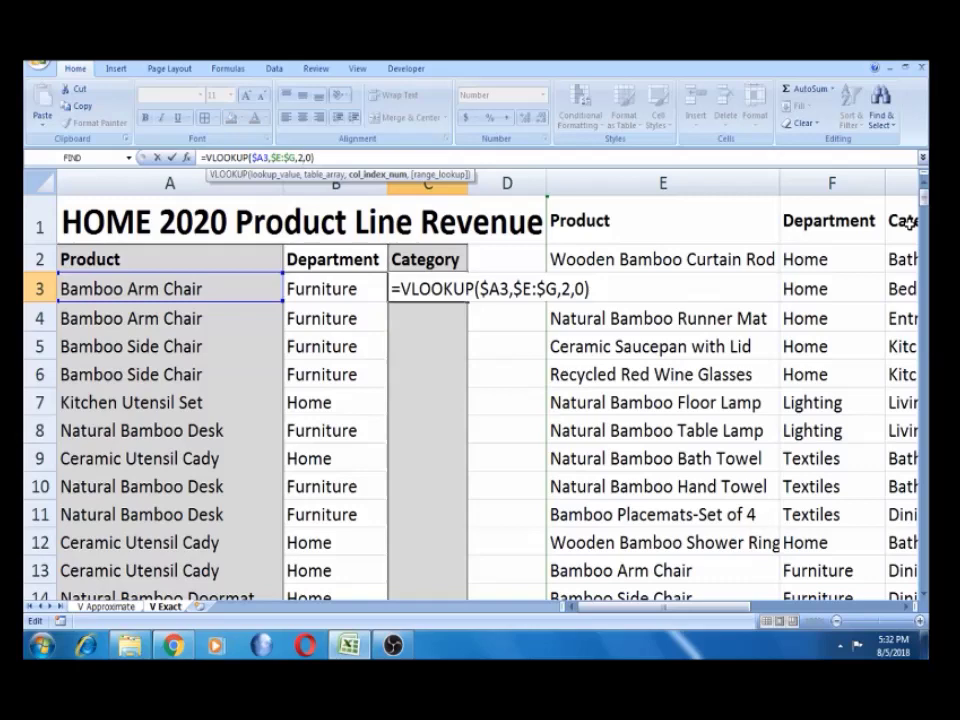
pyautogui.press('BackSpace')
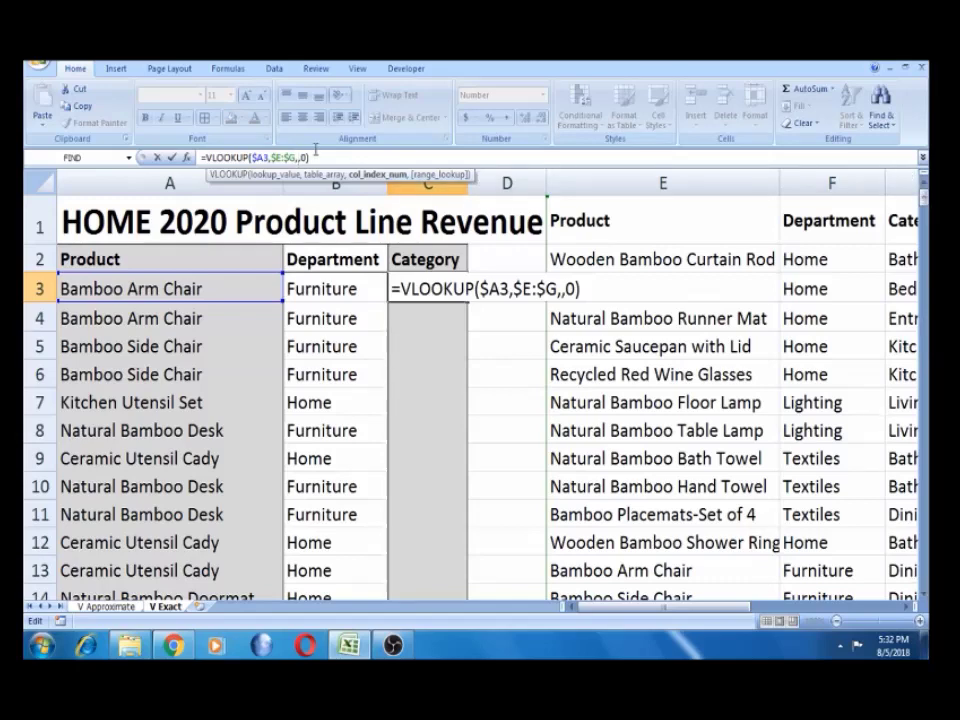
pyautogui.write('3')
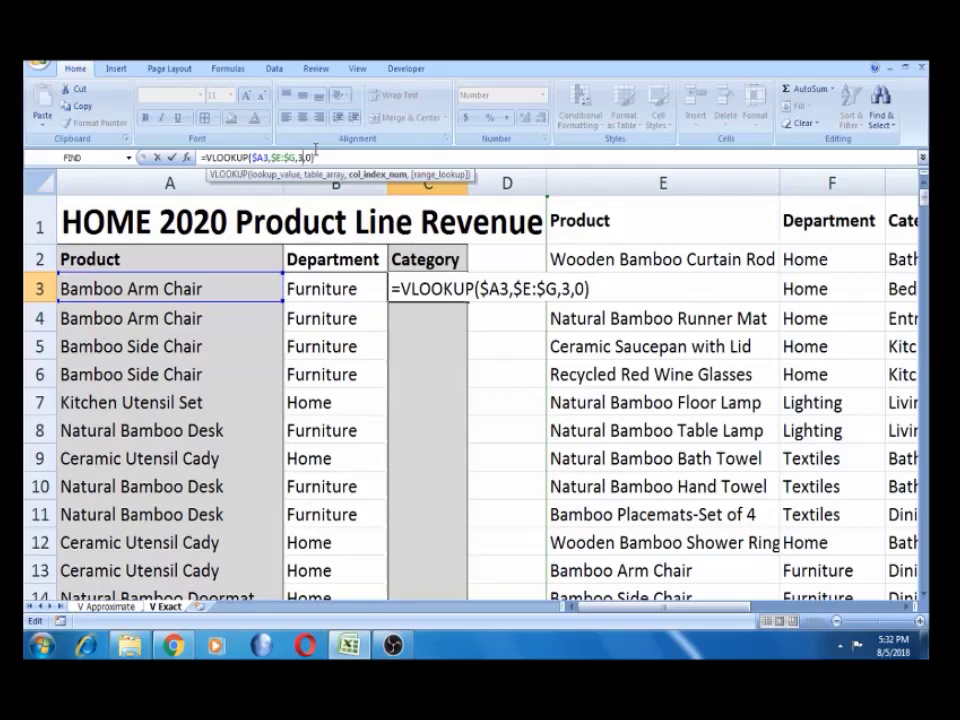
pyautogui.press('Return')
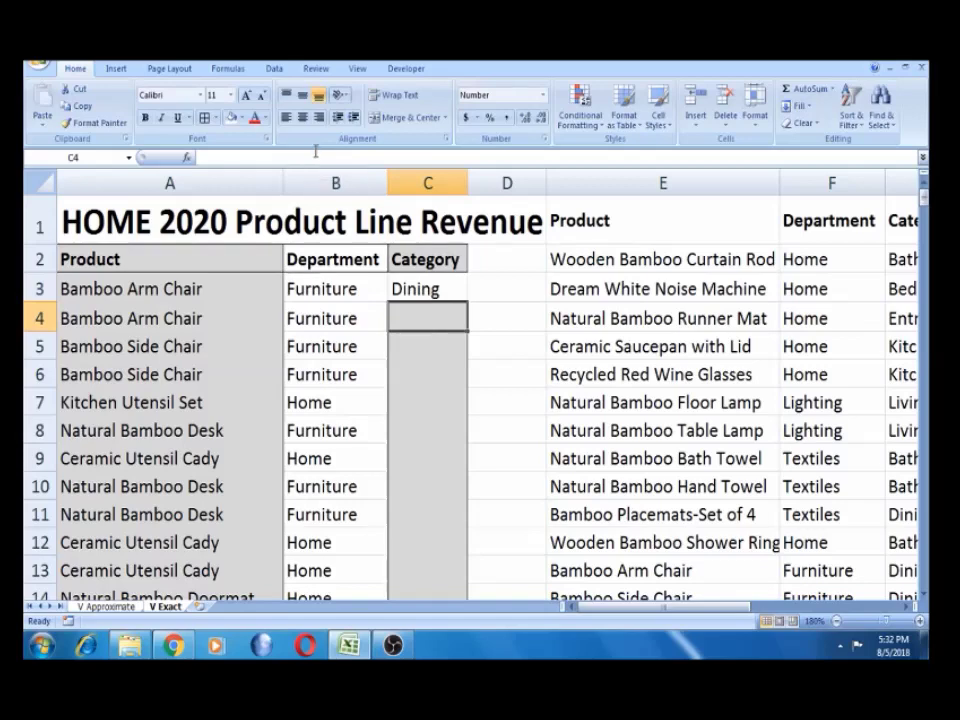
# Fill the C3 formula down the Category column and autofit the width of column C
pyautogui.click(406, 289)
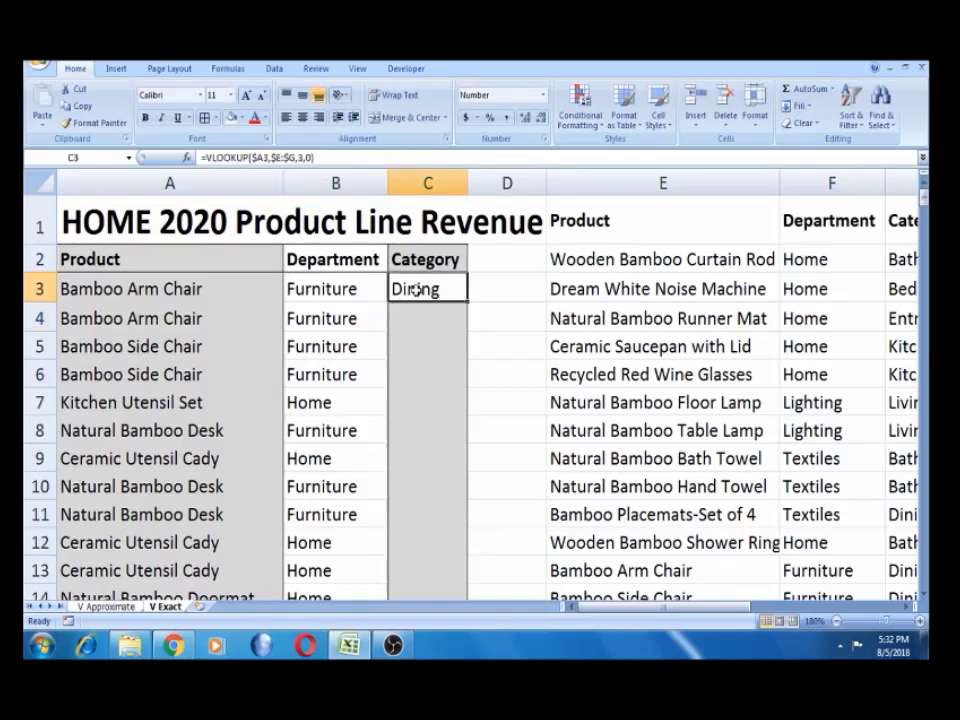
pyautogui.click(907, 607)
pyautogui.moveTo(711, 606); pyautogui.dragTo(694, 607)
pyautogui.click(484, 293)
pyautogui.click(422, 289)
pyautogui.doubleClick(467, 300)
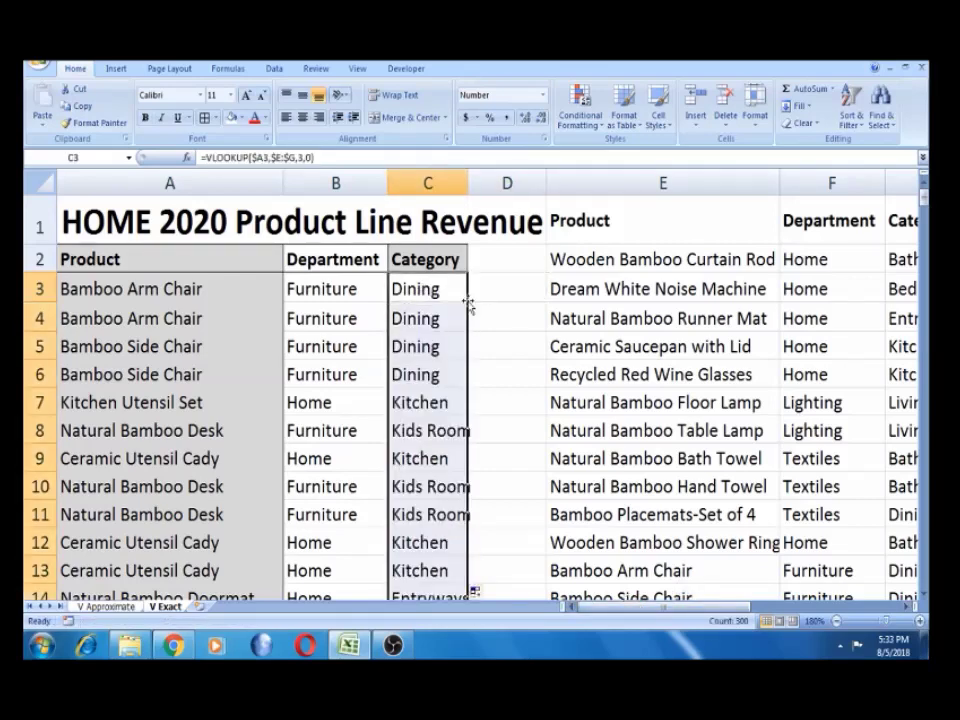
pyautogui.doubleClick(467, 184)
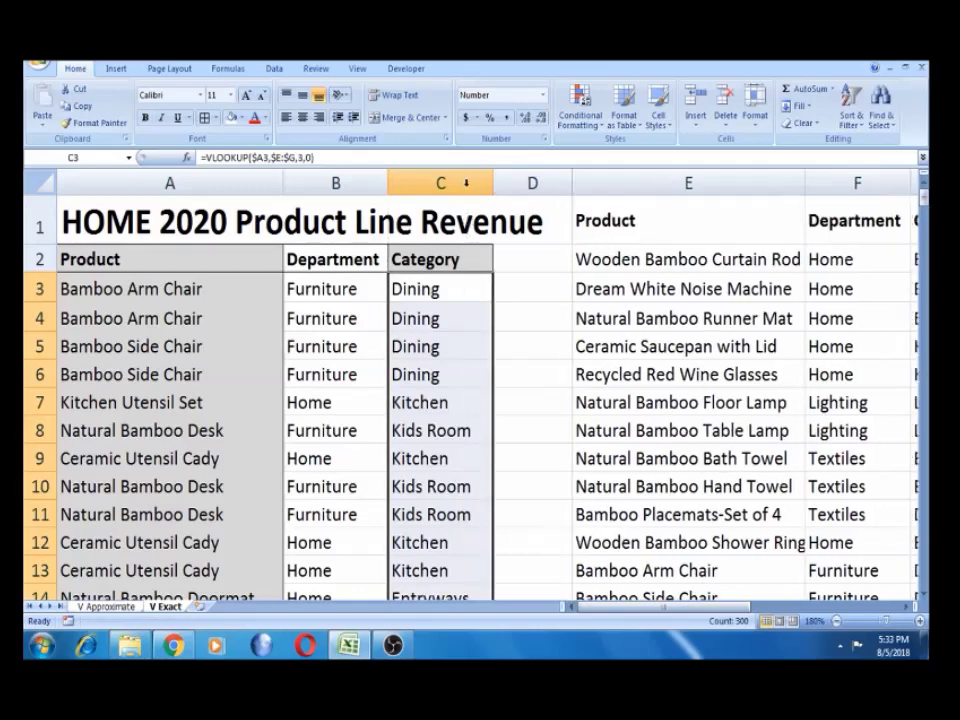
pyautogui.click(430, 347)
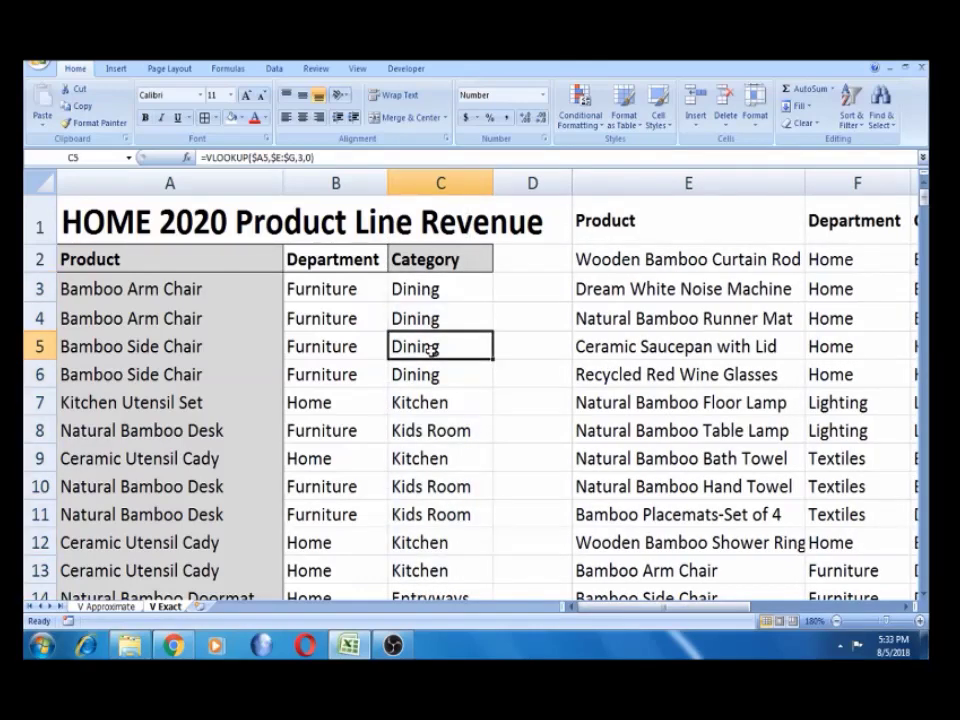
# Review the filled Department and Category results alongside the reference table, glancing at the V Approximate sheet
pyautogui.click(316, 310)
pyautogui.click(697, 312)
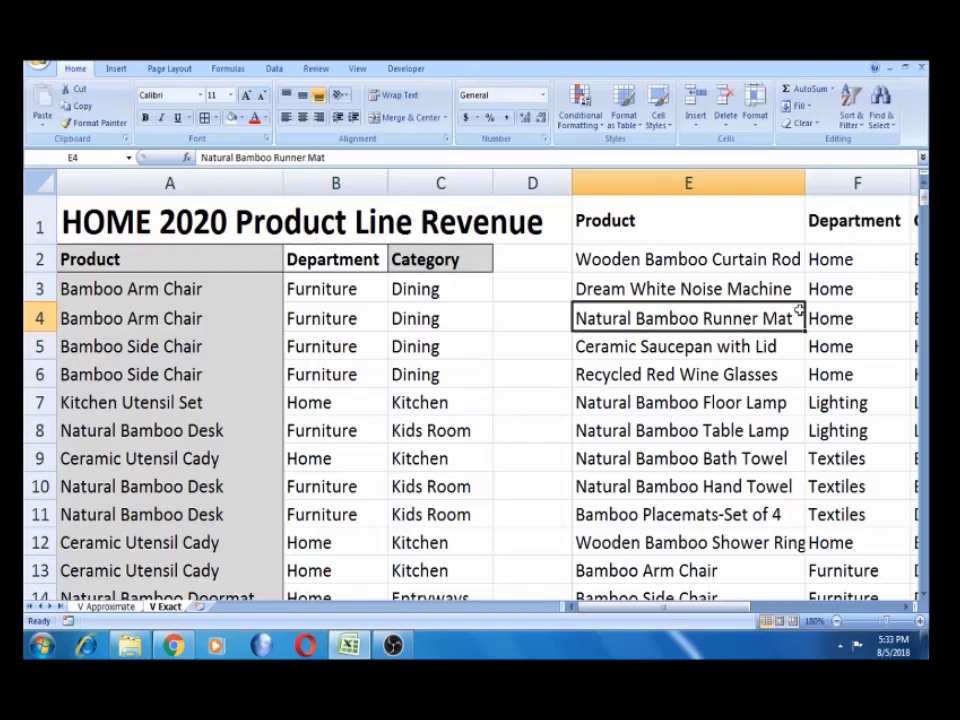
pyautogui.click(841, 319)
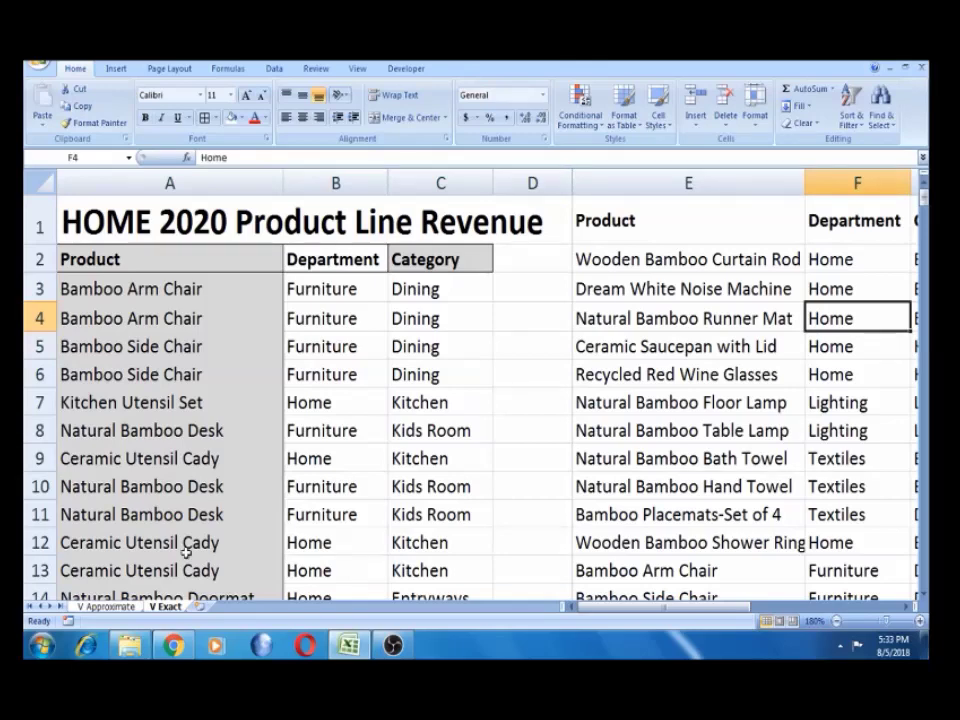
pyautogui.click(108, 607)
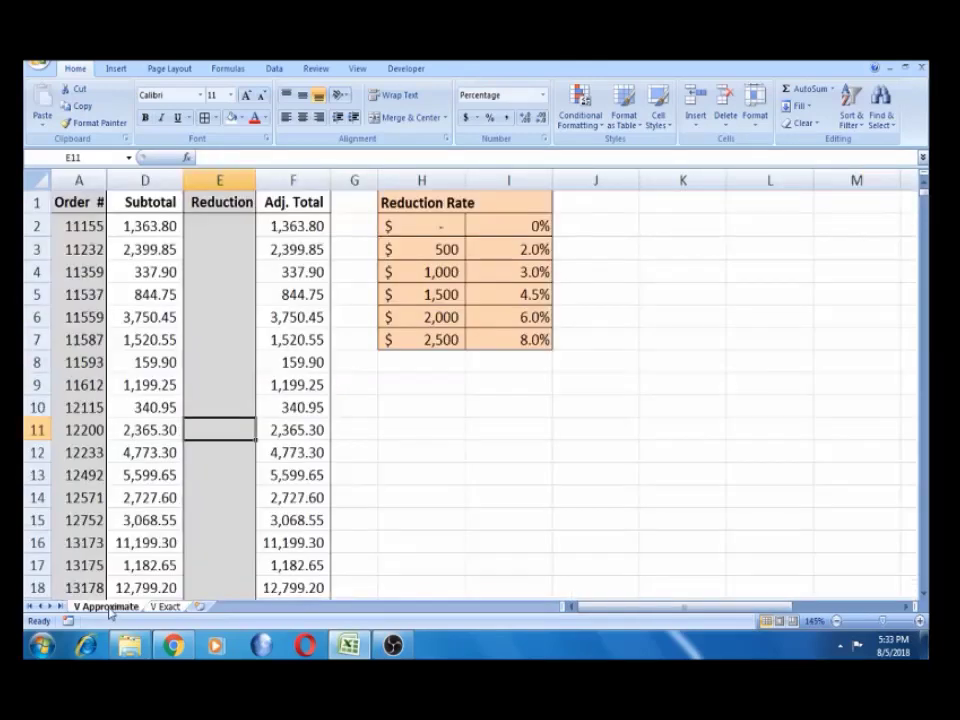
pyautogui.click(165, 607)
pyautogui.click(310, 430)
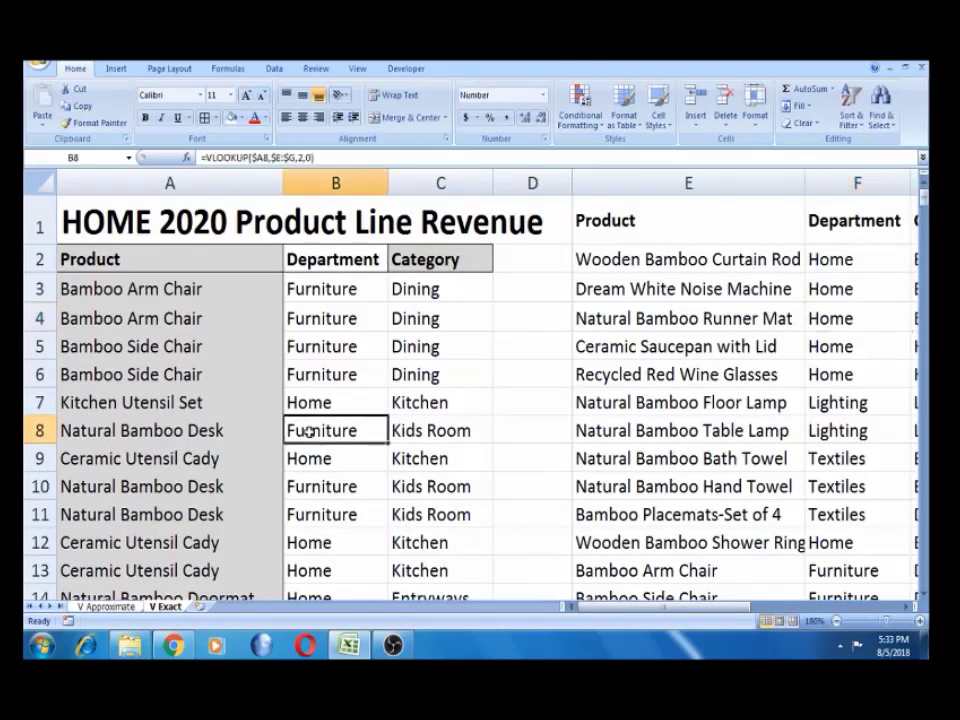
pyautogui.click(338, 289)
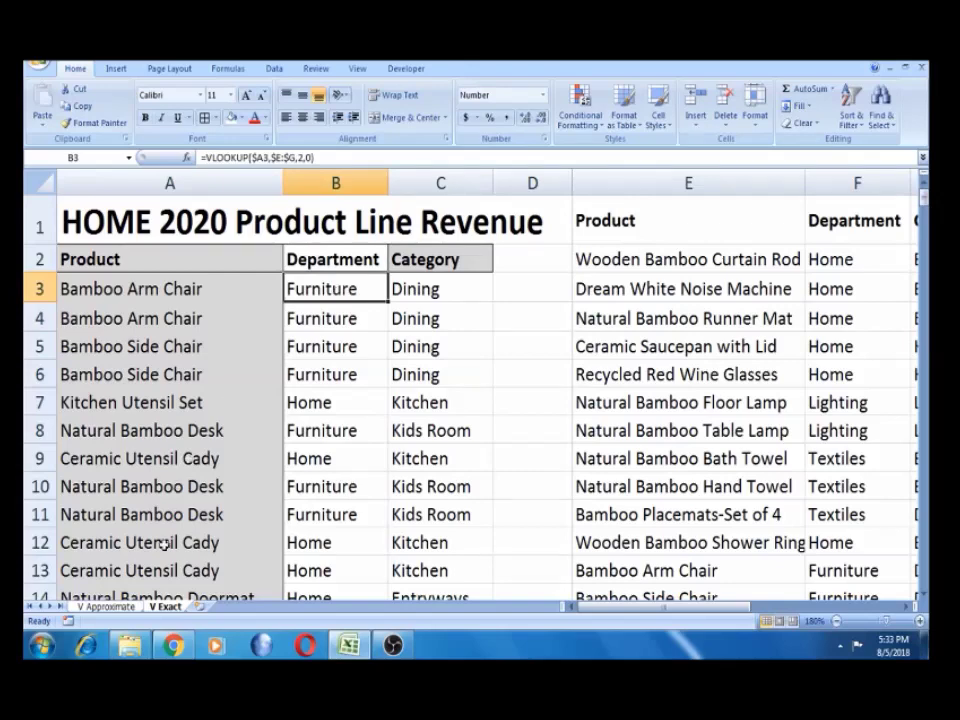
# Switch to the V Approximate sheet and select the first empty Reduction cell, E2
pyautogui.click(104, 607)
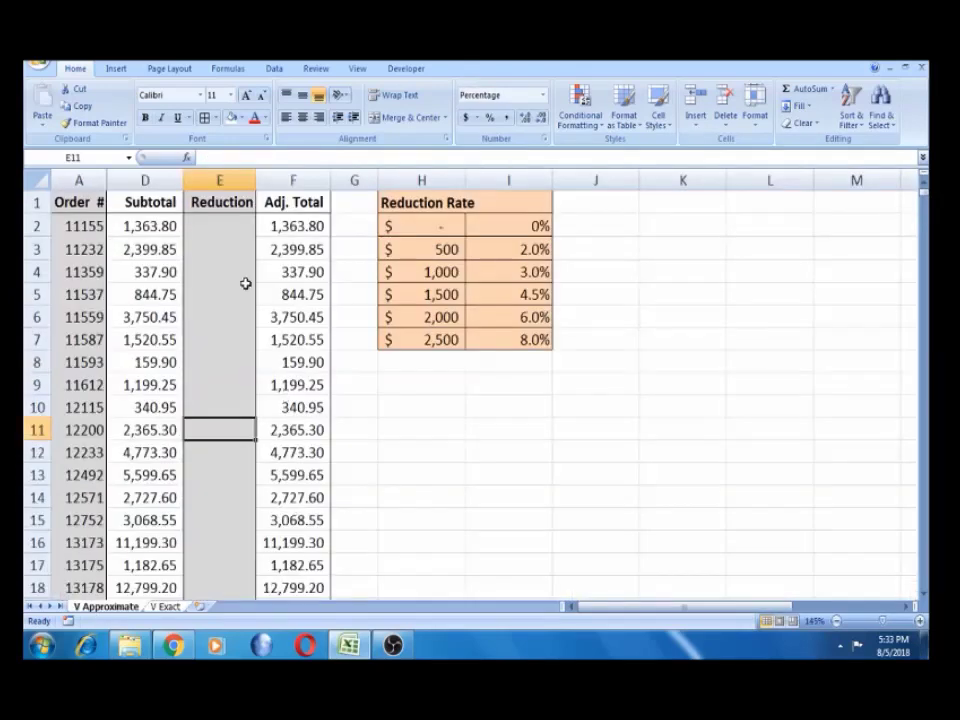
pyautogui.click(229, 227)
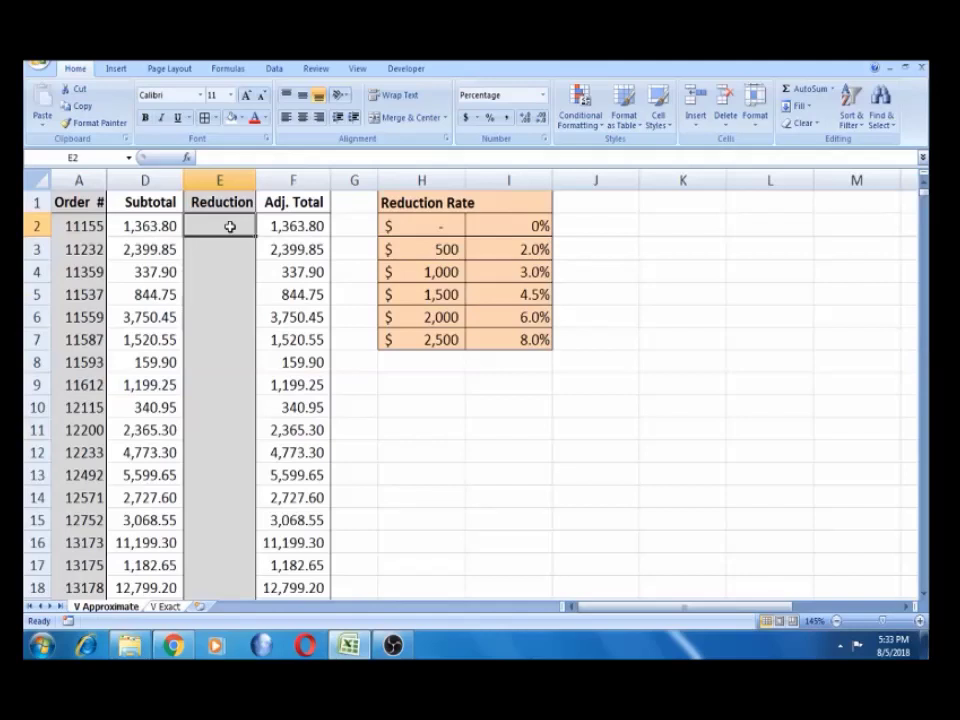
pyautogui.click(230, 227)
pyautogui.press('Up')
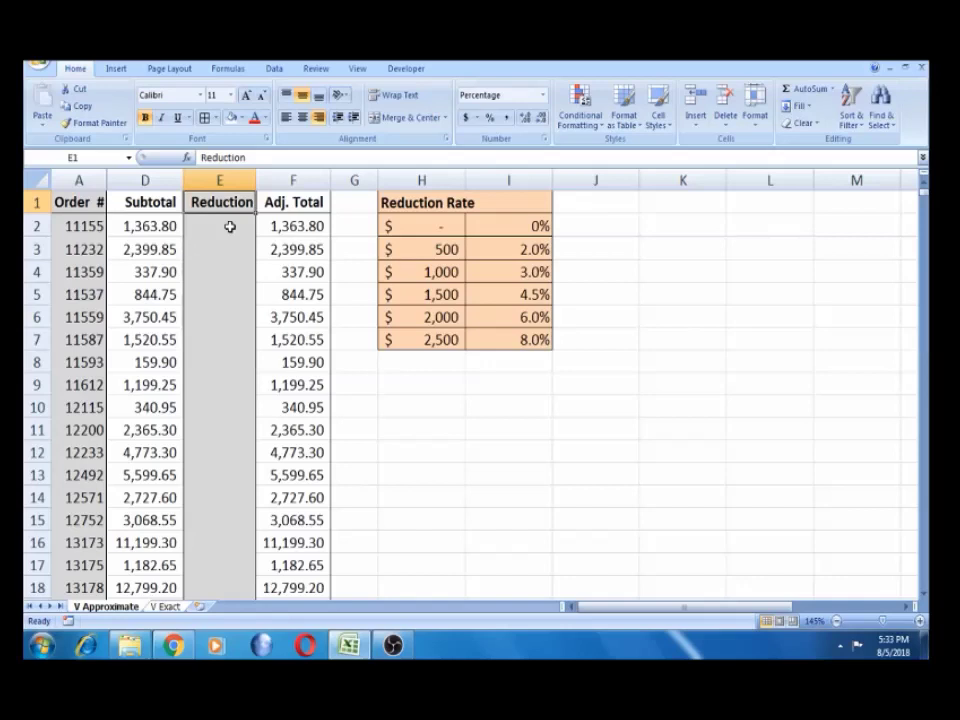
pyautogui.click(230, 227)
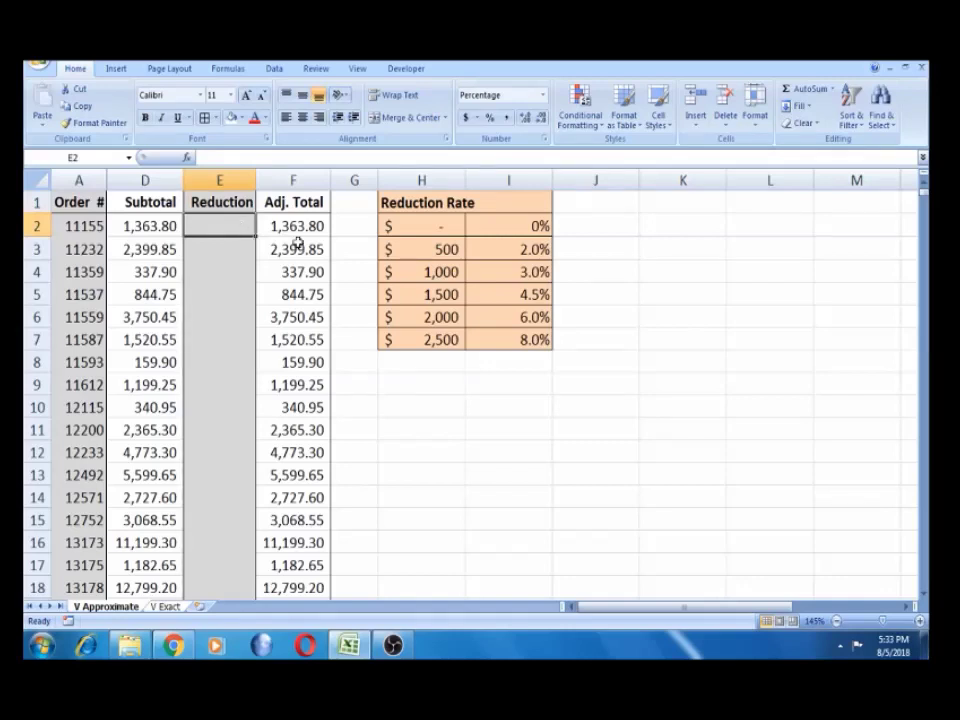
# Examine the Subtotal and Reduction columns and the amount thresholds and percentages in the Reduction Rate table, H2:I7
pyautogui.click(162, 200)
pyautogui.press('Home')
pyautogui.click(162, 200)
pyautogui.press('Right')
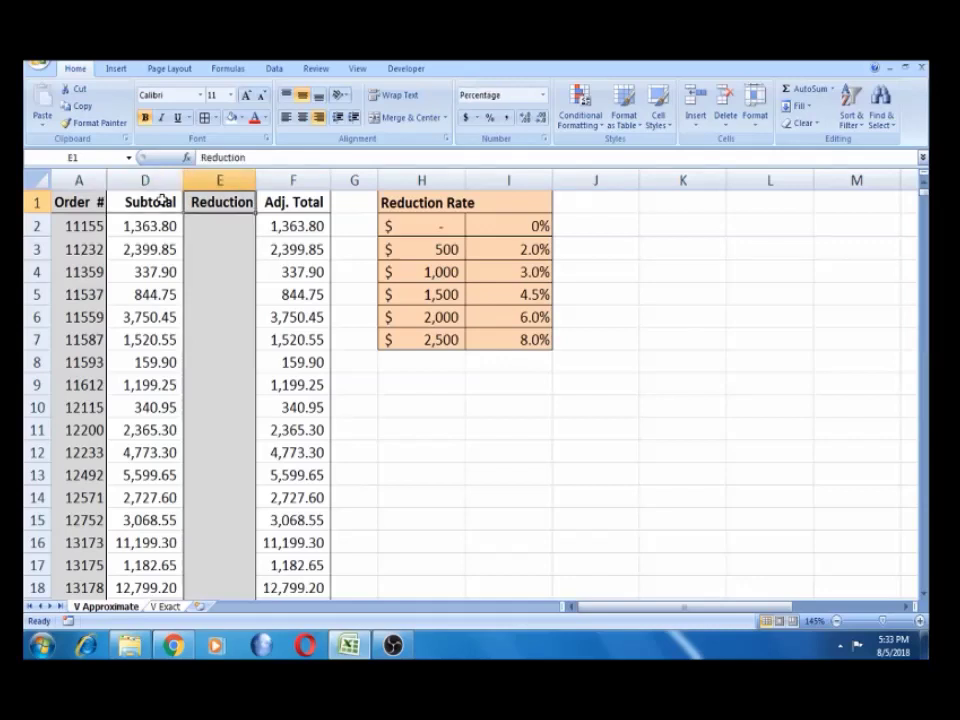
pyautogui.press('Down')
pyautogui.press('Left')
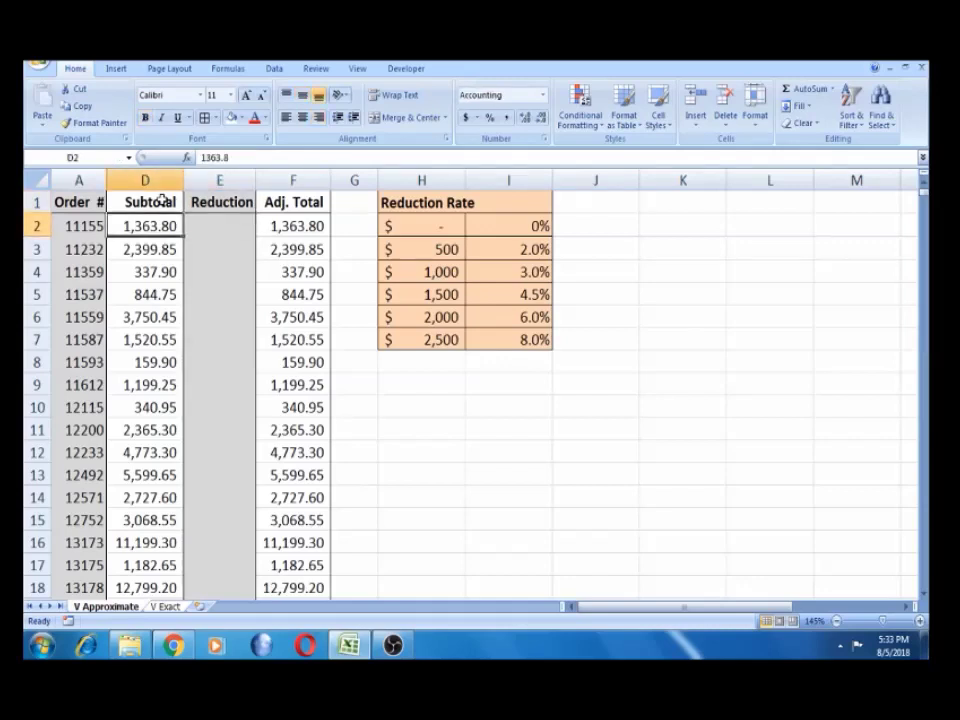
pyautogui.press('Right')
pyautogui.press('Right')
pyautogui.press('Right')
pyautogui.press('Right')
pyautogui.press('Down')
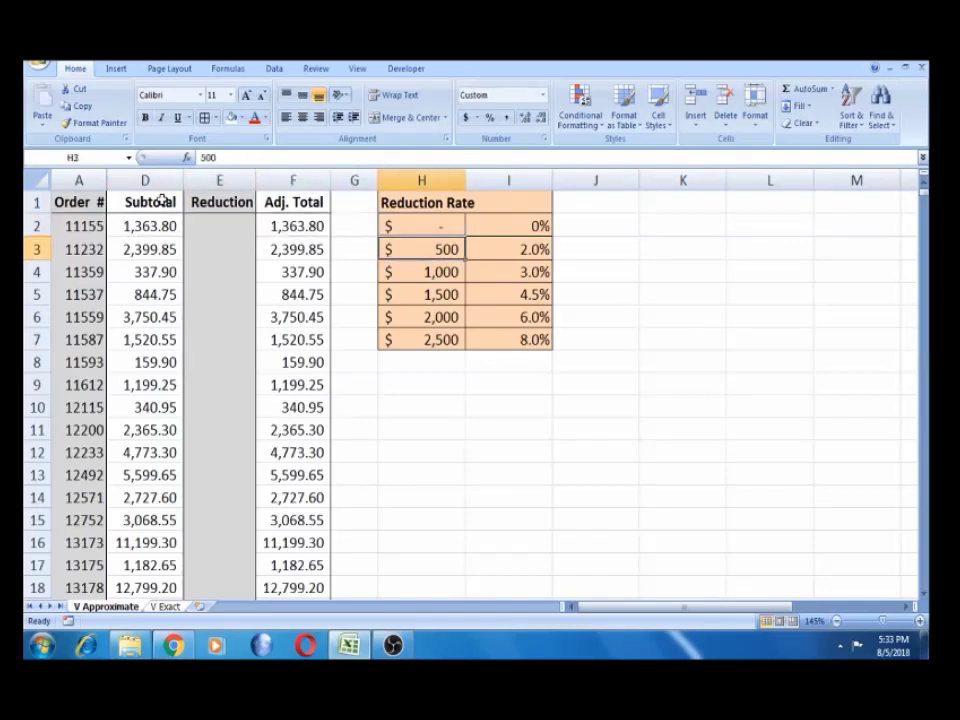
pyautogui.press('Up')
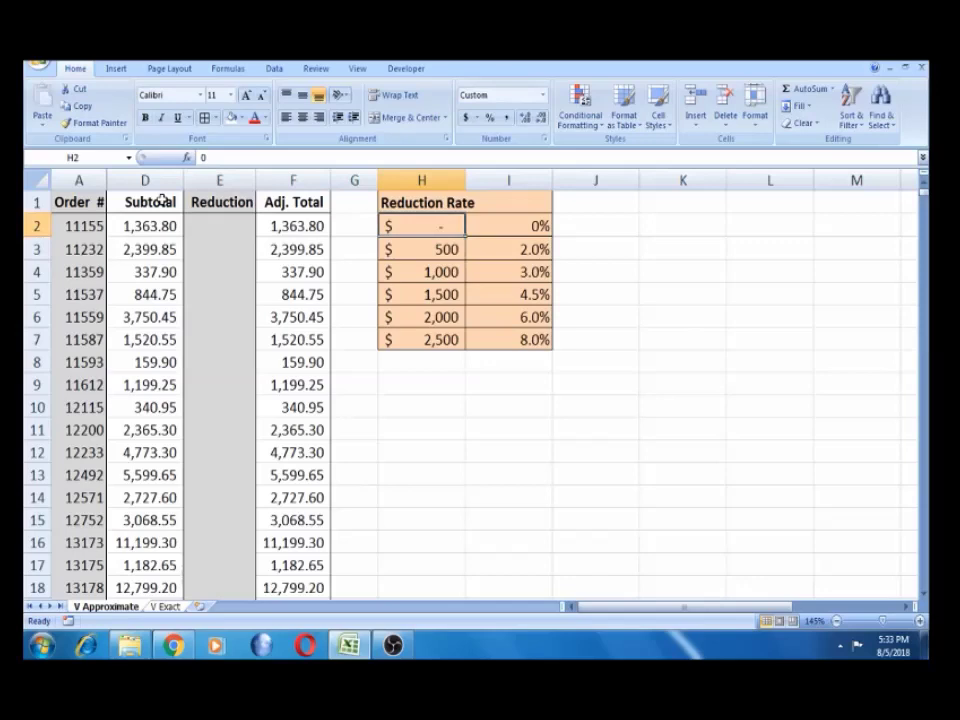
pyautogui.press('Down')
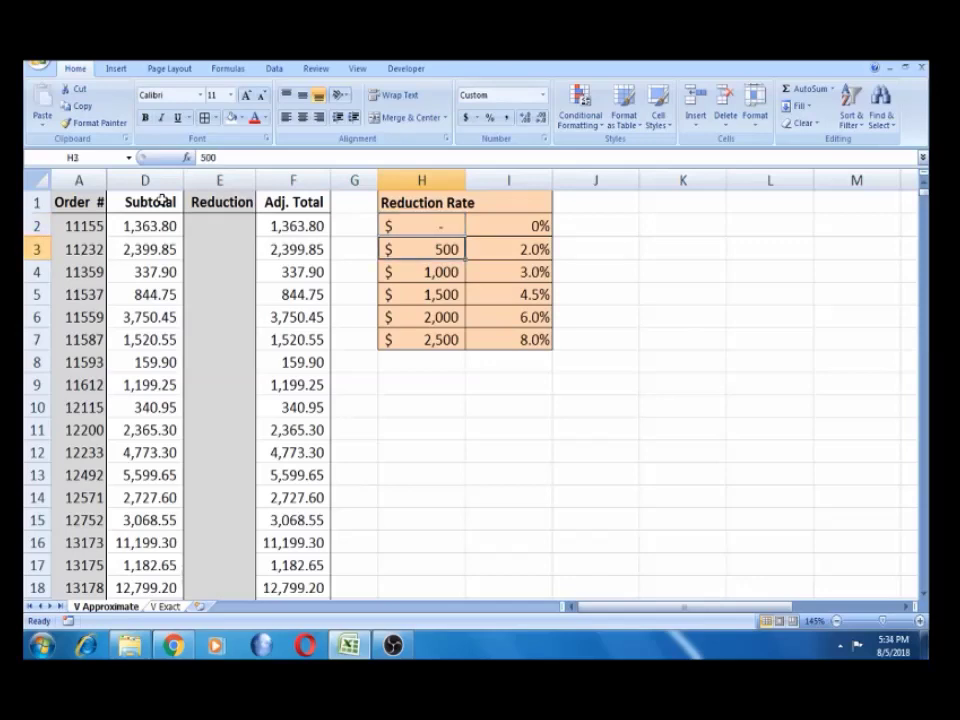
pyautogui.press('Tab')
pyautogui.press('Return')
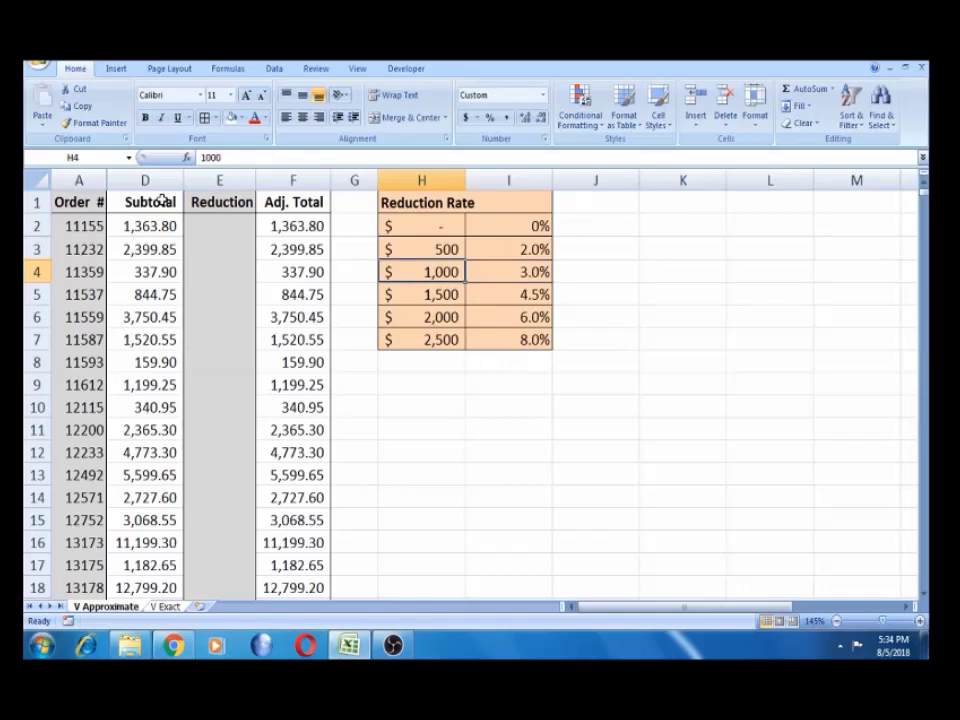
pyautogui.press('Tab')
pyautogui.press('Down')
pyautogui.press('Down')
pyautogui.press('Down')
pyautogui.press('Left')
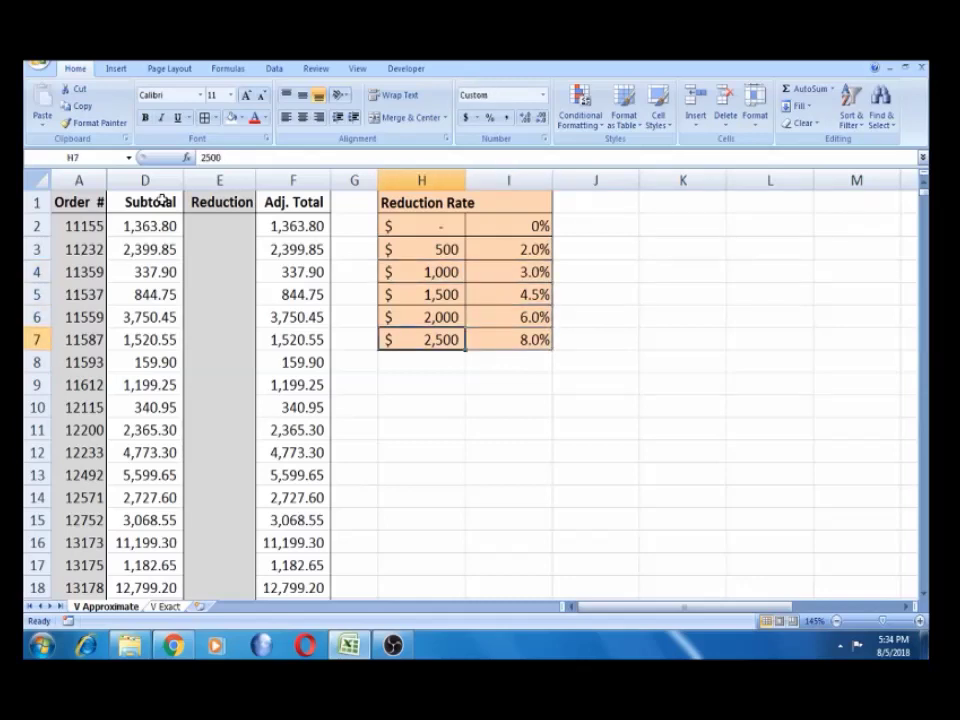
pyautogui.press('Right')
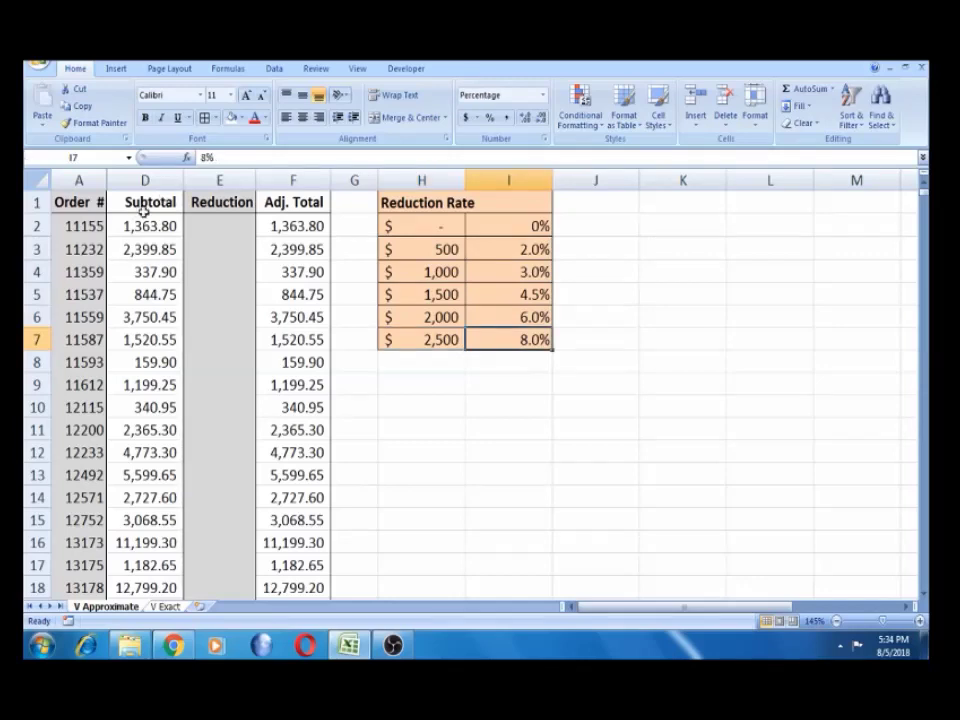
# Compare the subtotals in D2 and D4 with the Reduction Rate thresholds and the percentages for each bracket
pyautogui.click(186, 224)
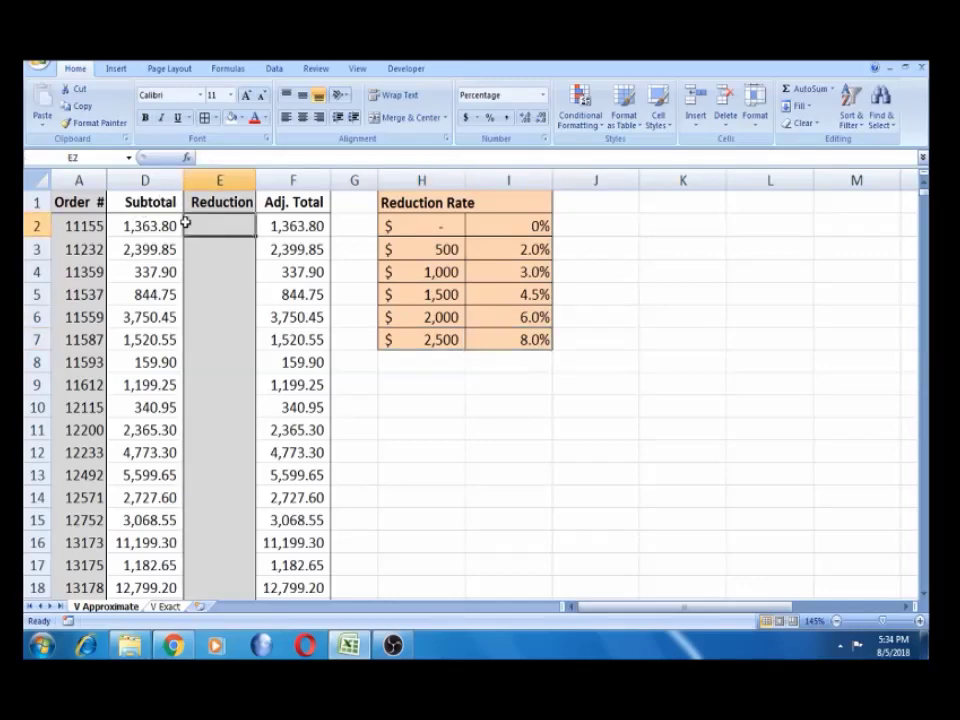
pyautogui.click(133, 226)
pyautogui.click(436, 251)
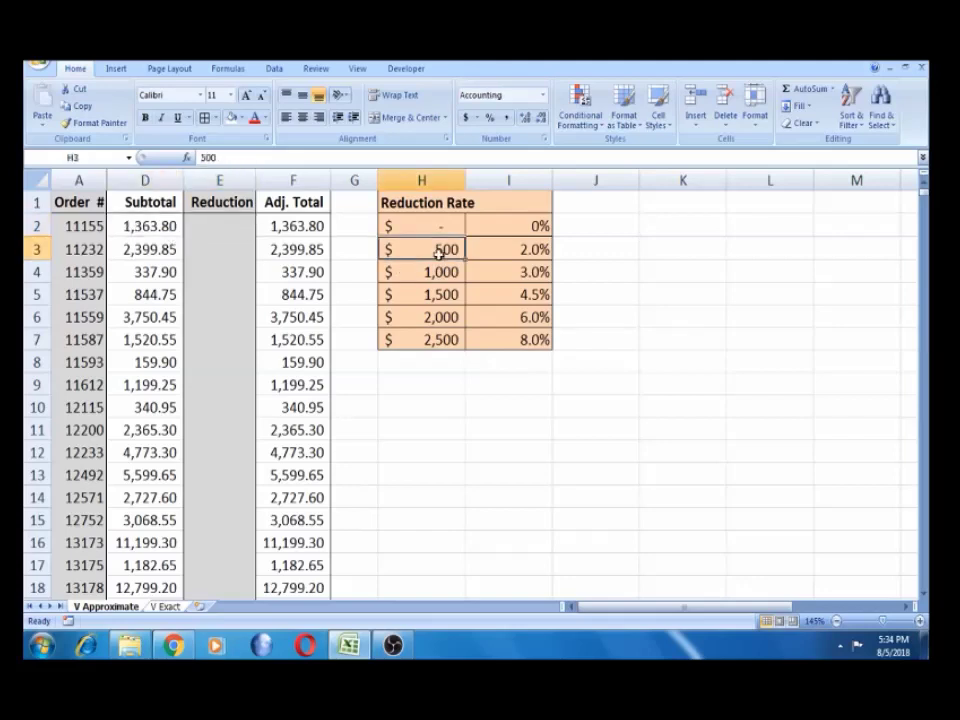
pyautogui.click(149, 228)
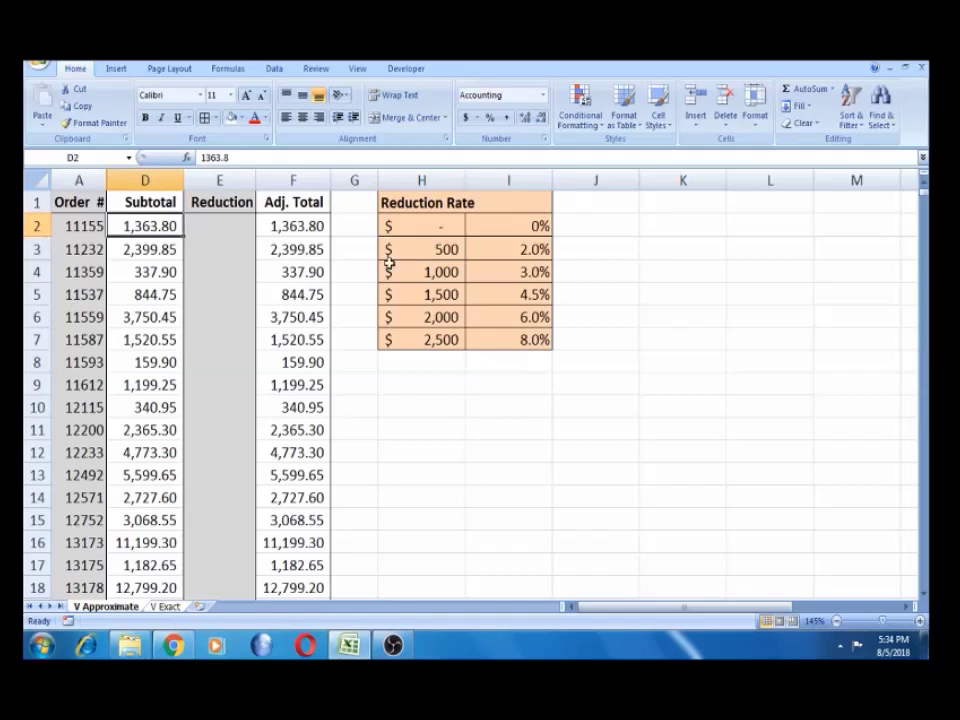
pyautogui.click(527, 249)
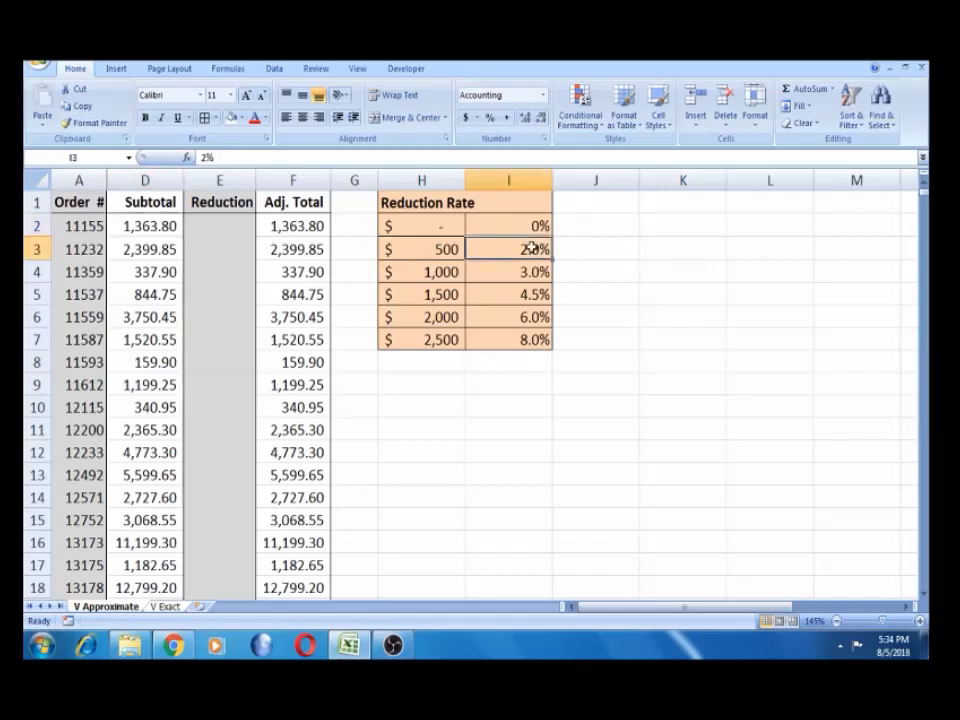
pyautogui.click(150, 271)
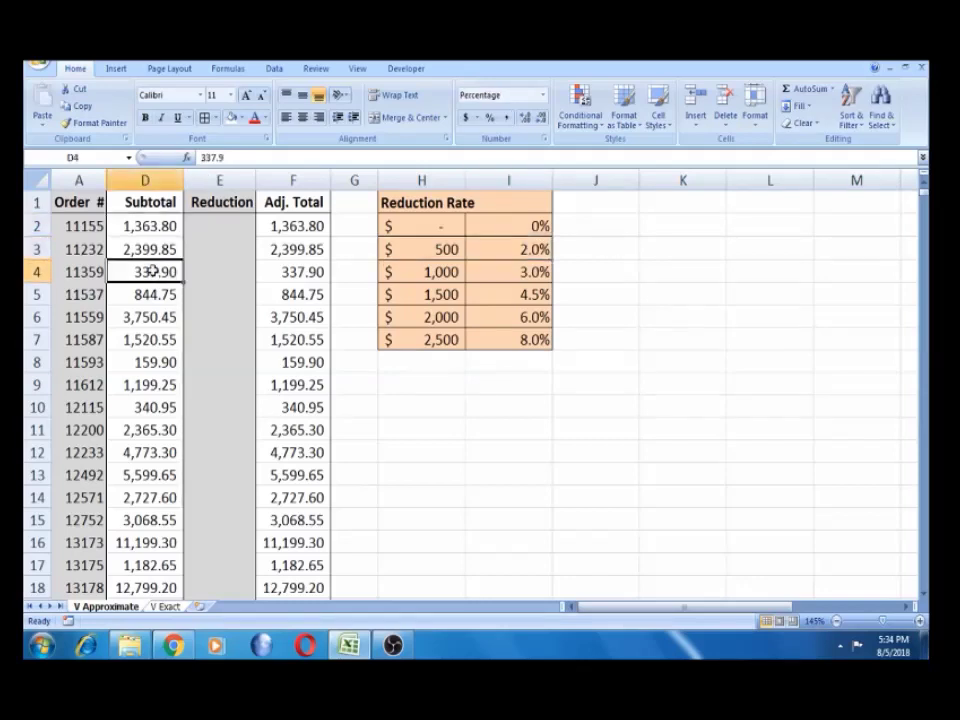
pyautogui.click(517, 227)
pyautogui.click(147, 272)
pyautogui.click(426, 222)
pyautogui.click(426, 248)
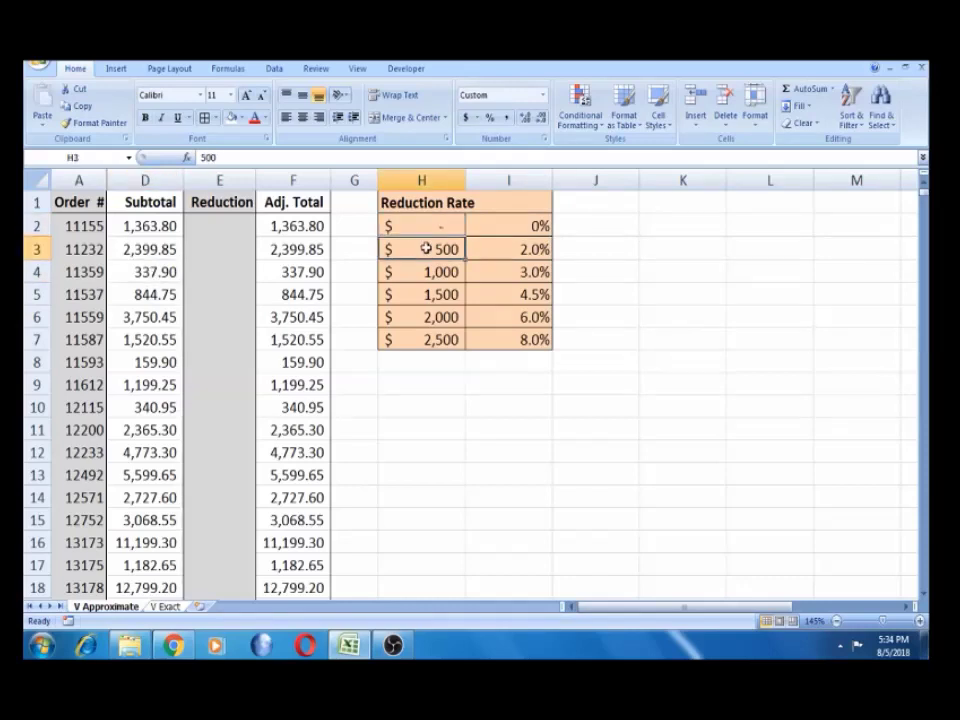
pyautogui.click(520, 225)
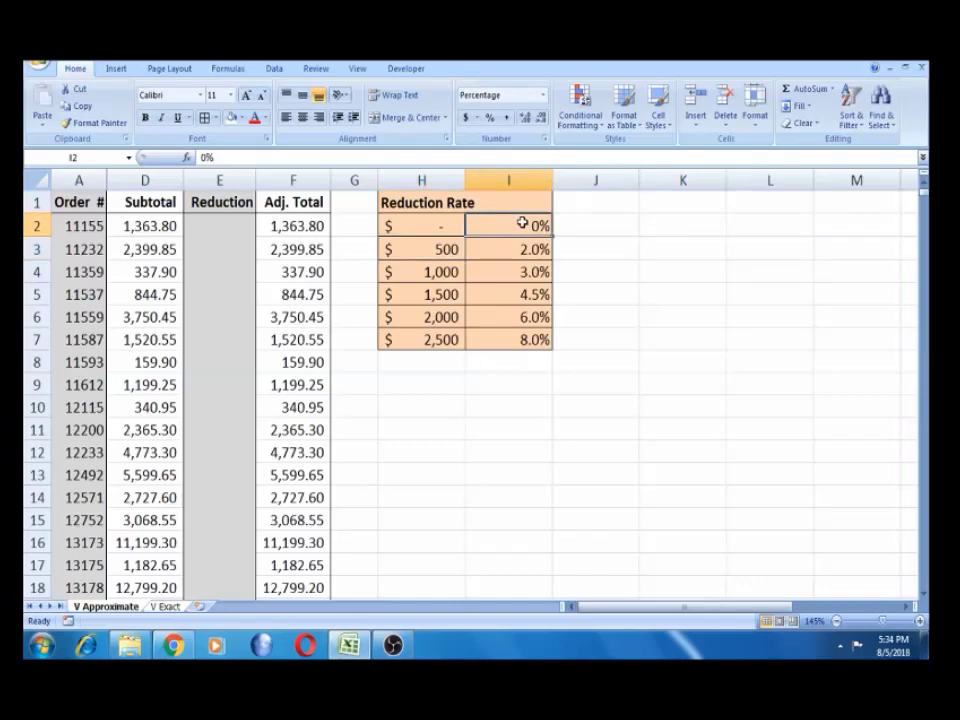
pyautogui.click(428, 246)
pyautogui.click(428, 270)
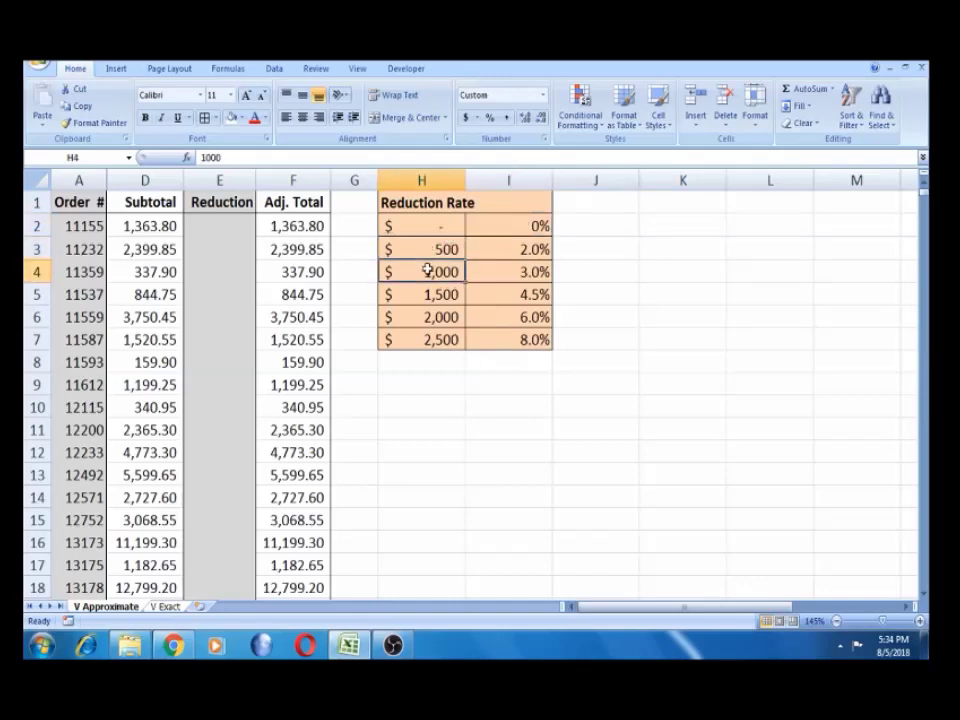
pyautogui.click(521, 249)
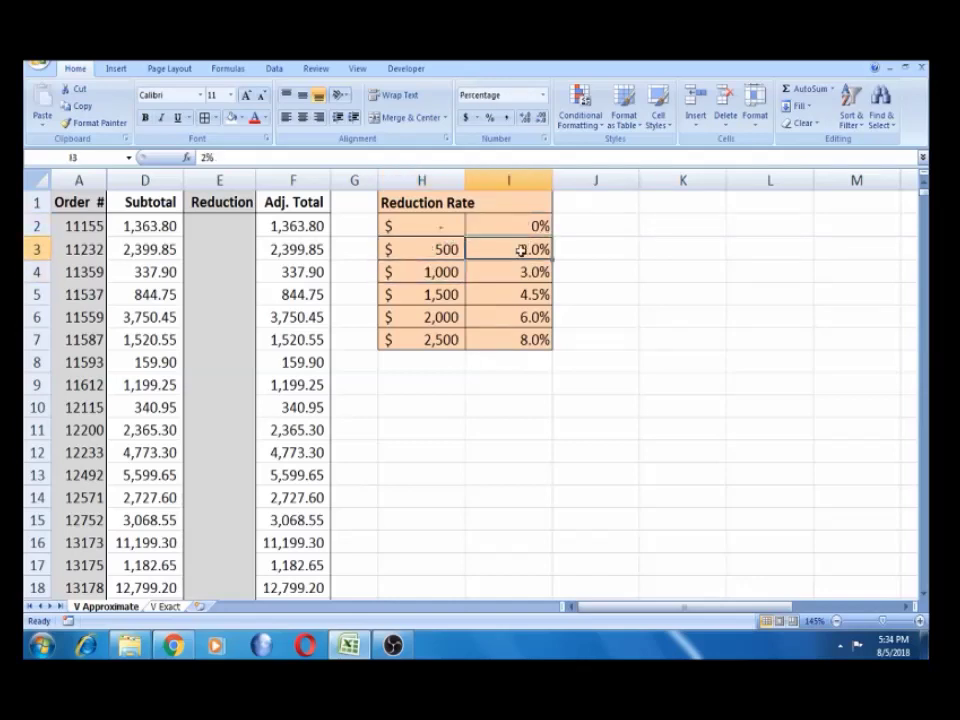
# Check the 1,000 and 1,500 thresholds and the 3.0% rate in the Reduction Rate table, then select Reduction cell E2
pyautogui.click(455, 269)
pyautogui.click(444, 293)
pyautogui.click(540, 272)
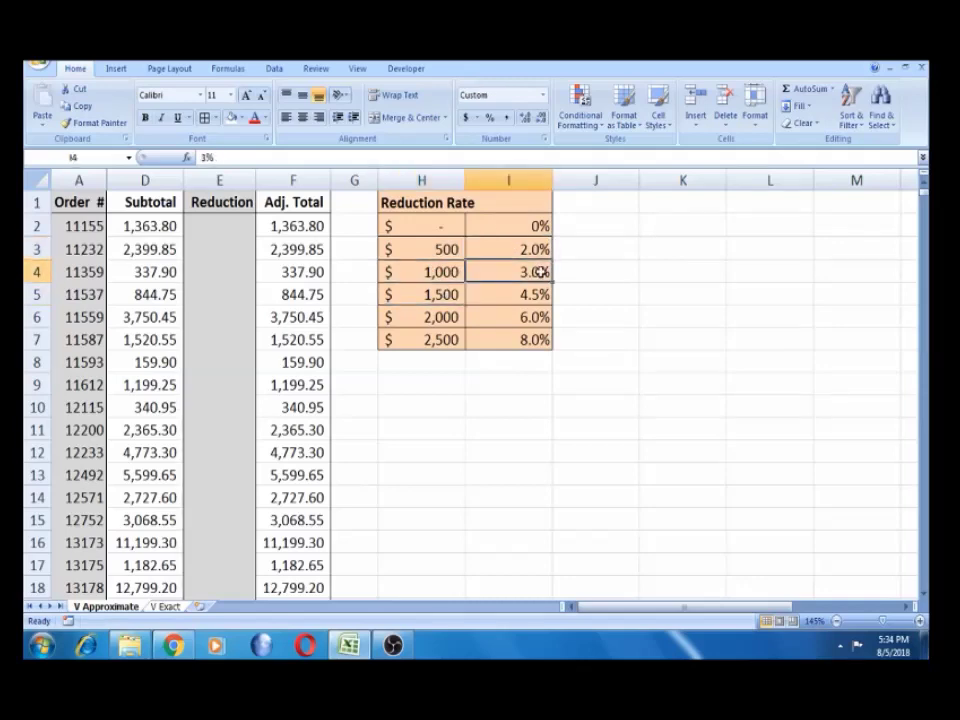
pyautogui.click(203, 224)
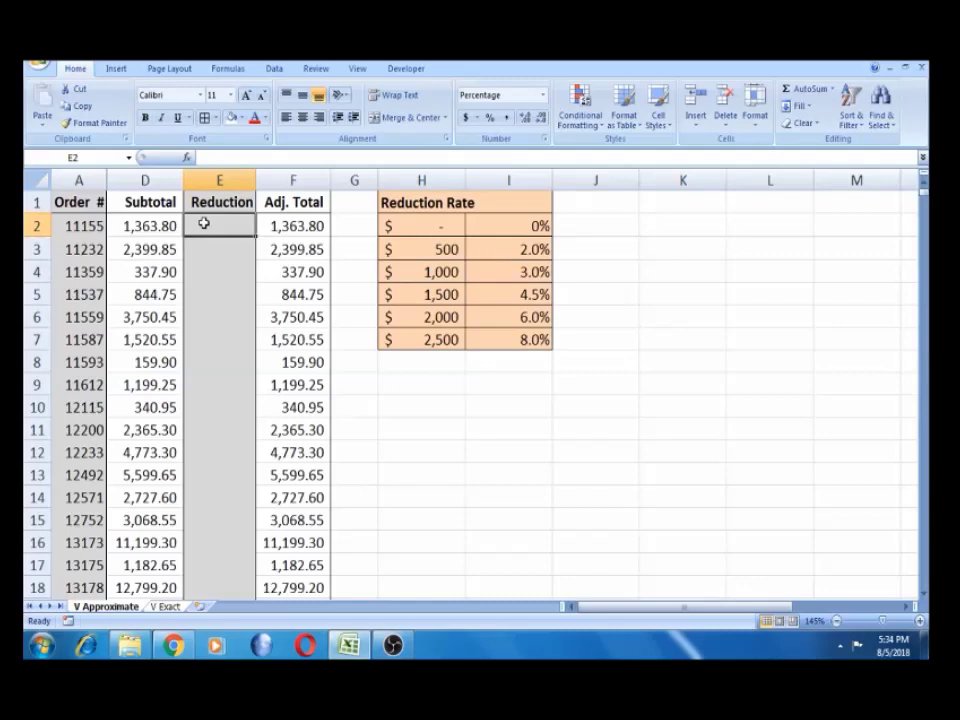
pyautogui.write('=')
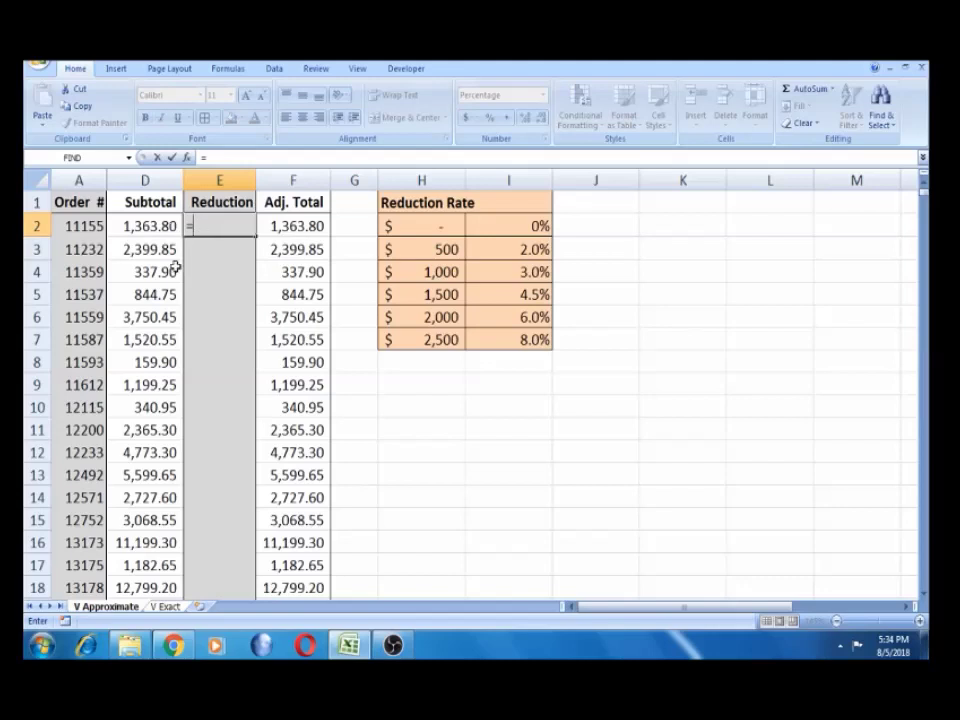
pyautogui.write('VL')
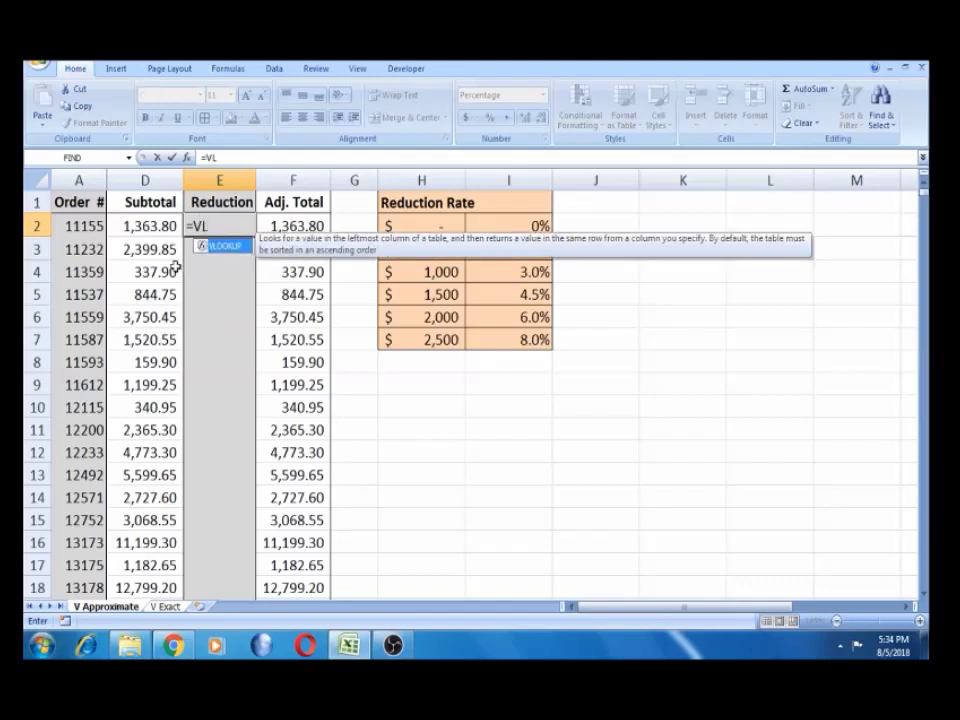
pyautogui.press('Escape')
pyautogui.press('Escape')
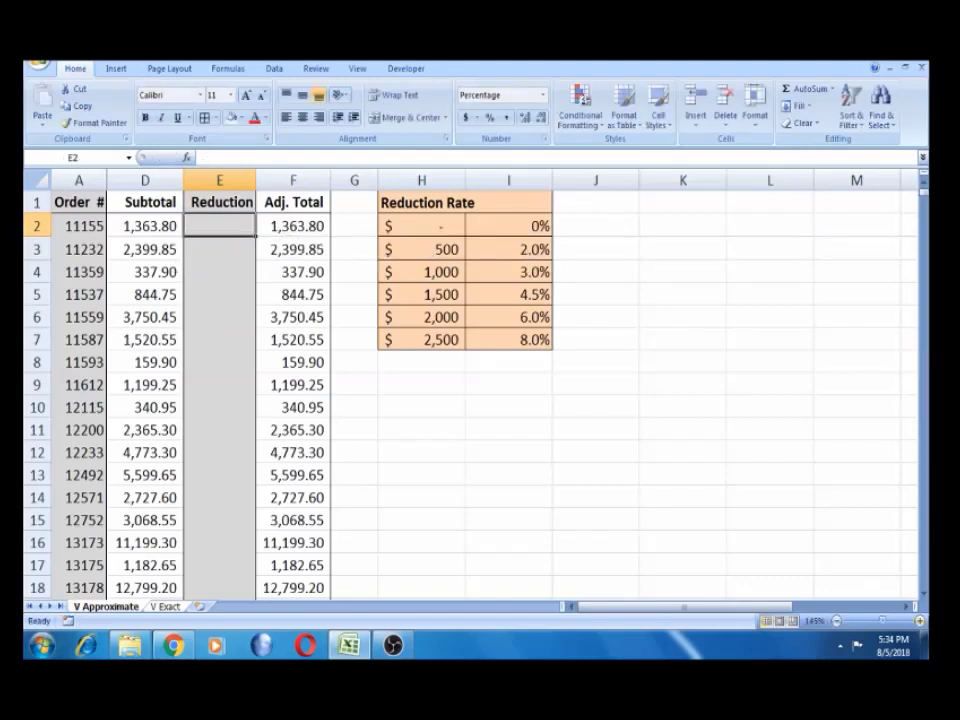
# Start a VLOOKUP formula in E2 with the subtotal in D2 as the lookup value
pyautogui.click(920, 621)
pyautogui.click(920, 621)
pyautogui.click(920, 621)
pyautogui.click(920, 621)
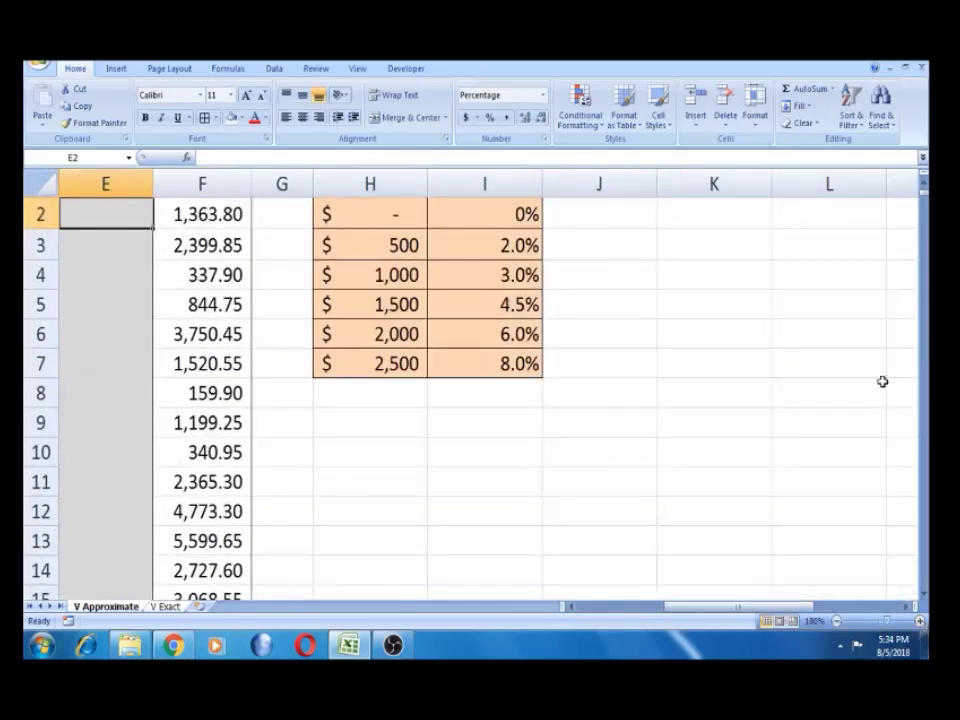
pyautogui.scroll(1, 470, 400)
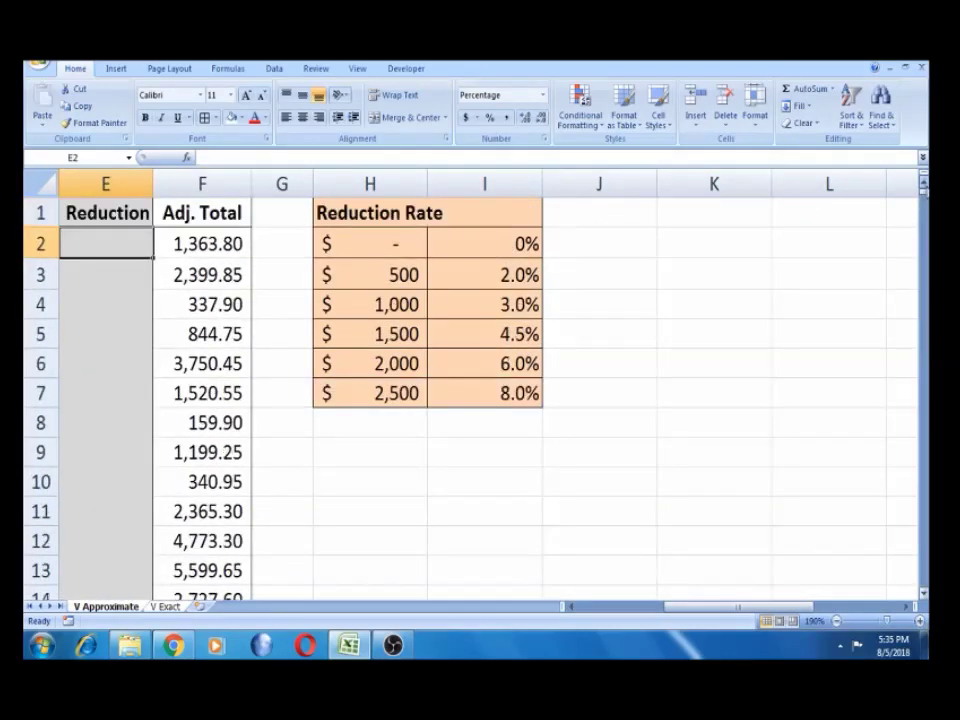
pyautogui.hscroll(-1, 144, 270)
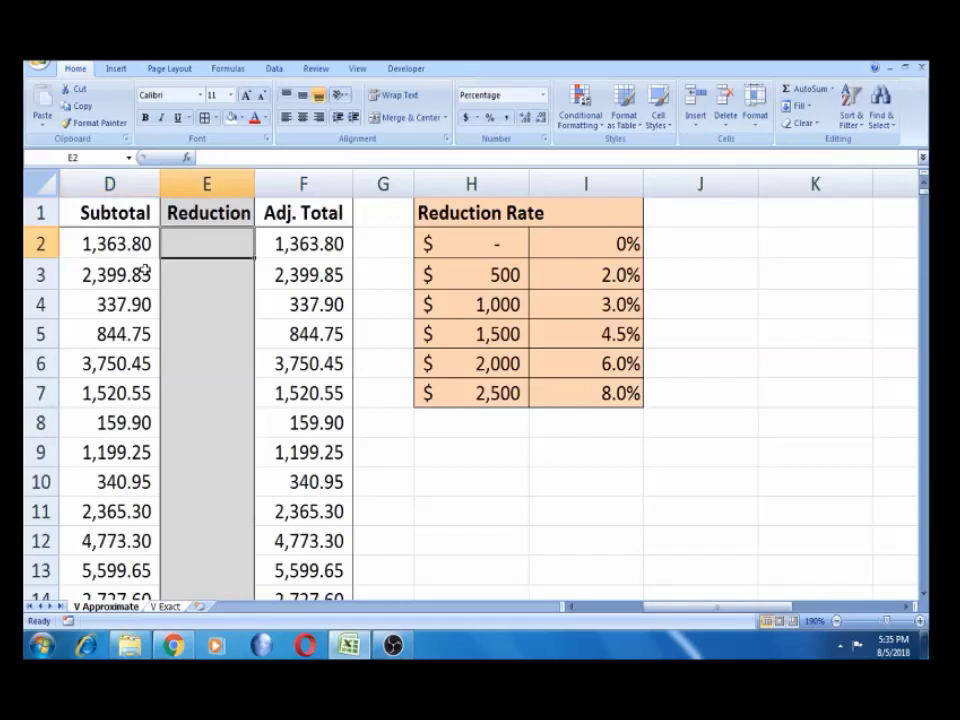
pyautogui.write('=VL')
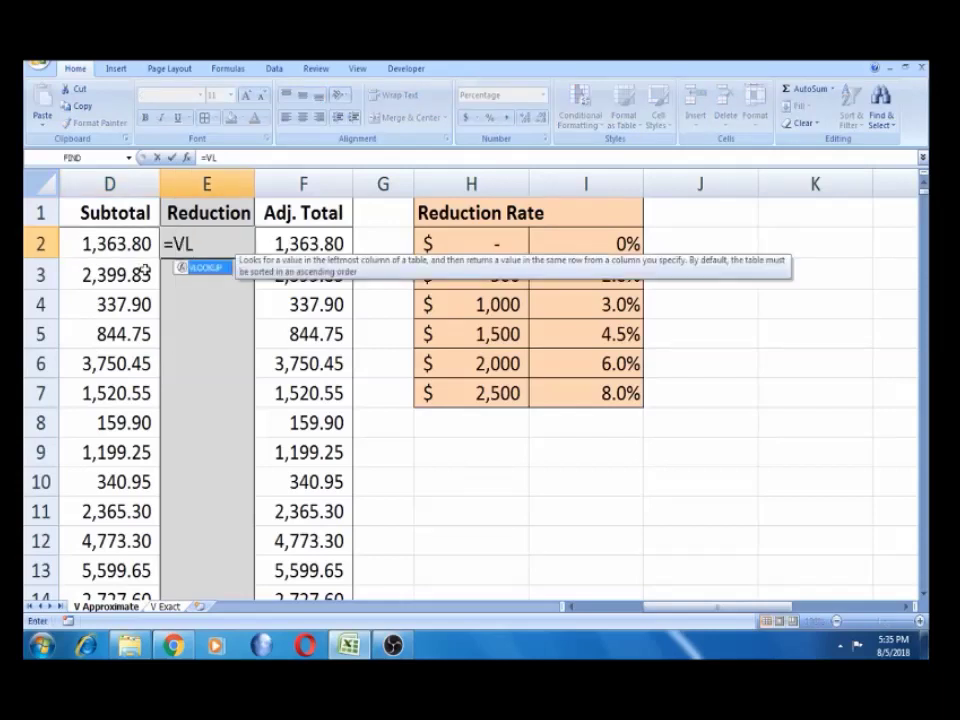
pyautogui.press('Tab')
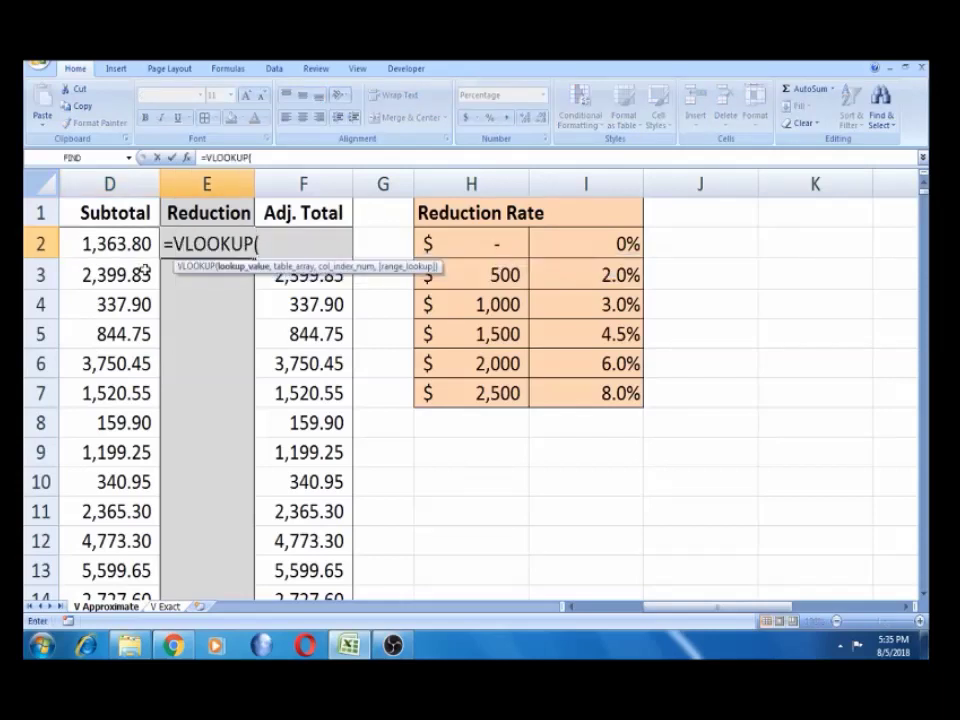
pyautogui.click(104, 246)
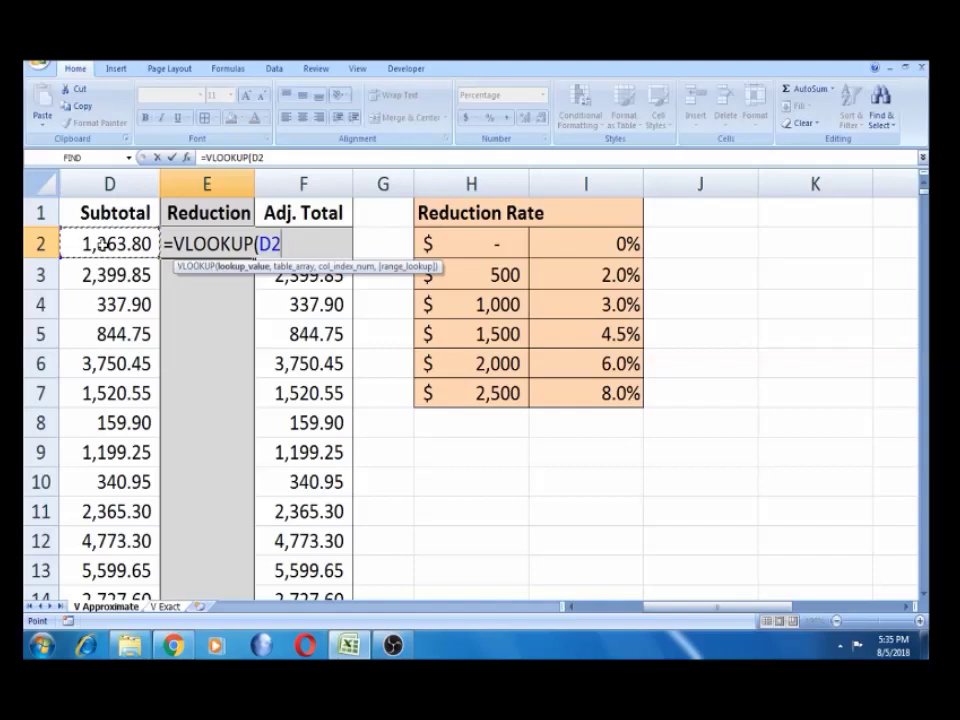
pyautogui.write(',')
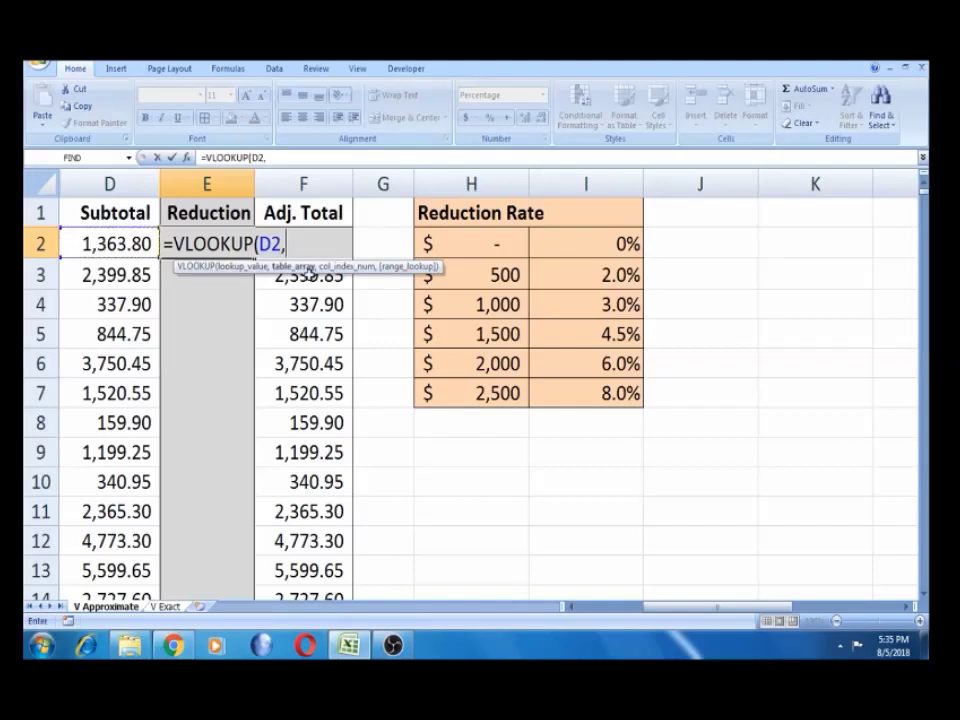
pyautogui.click(477, 243)
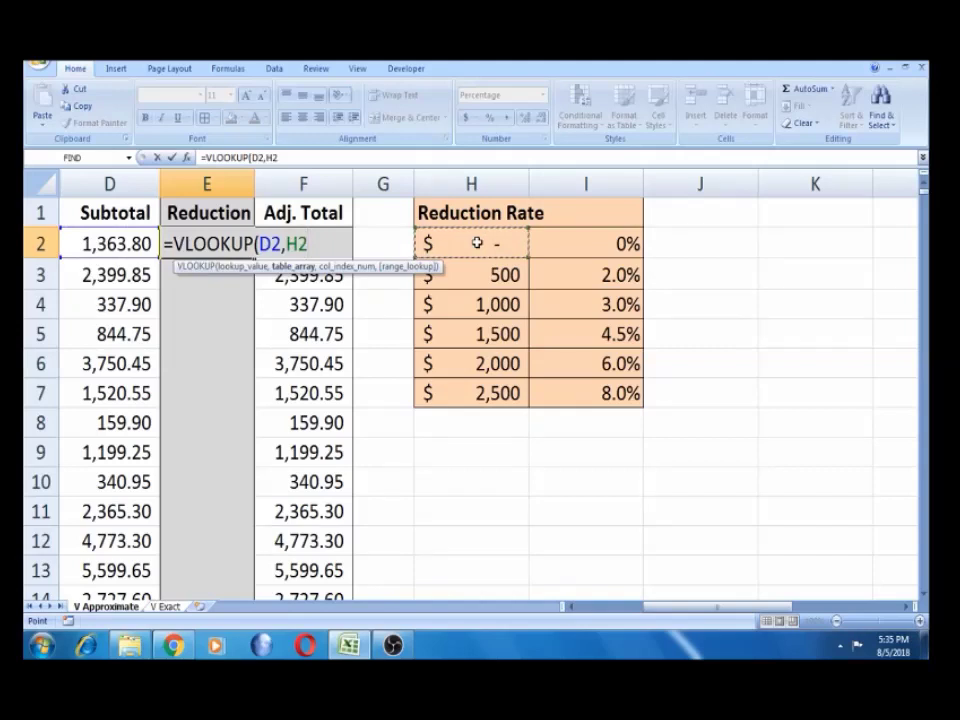
pyautogui.click(484, 173)
pyautogui.click(566, 177)
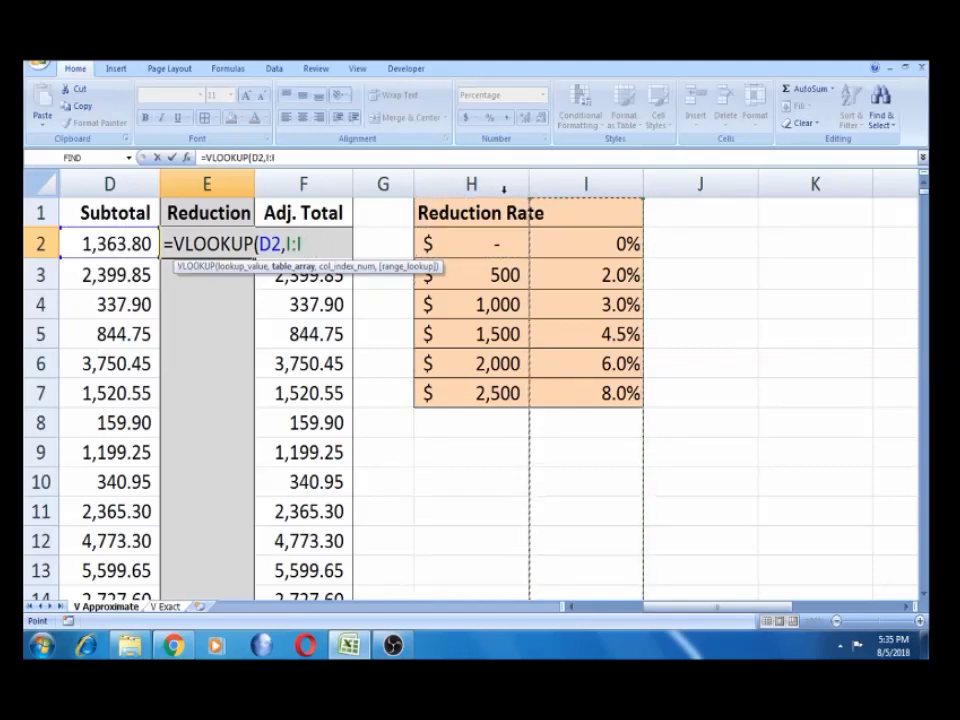
pyautogui.moveTo(484, 208); pyautogui.dragTo(620, 275)
# Set the VLOOKUP's table array to the absolute range $H$2:$I$7 and its column index to 2
pyautogui.click(475, 231)
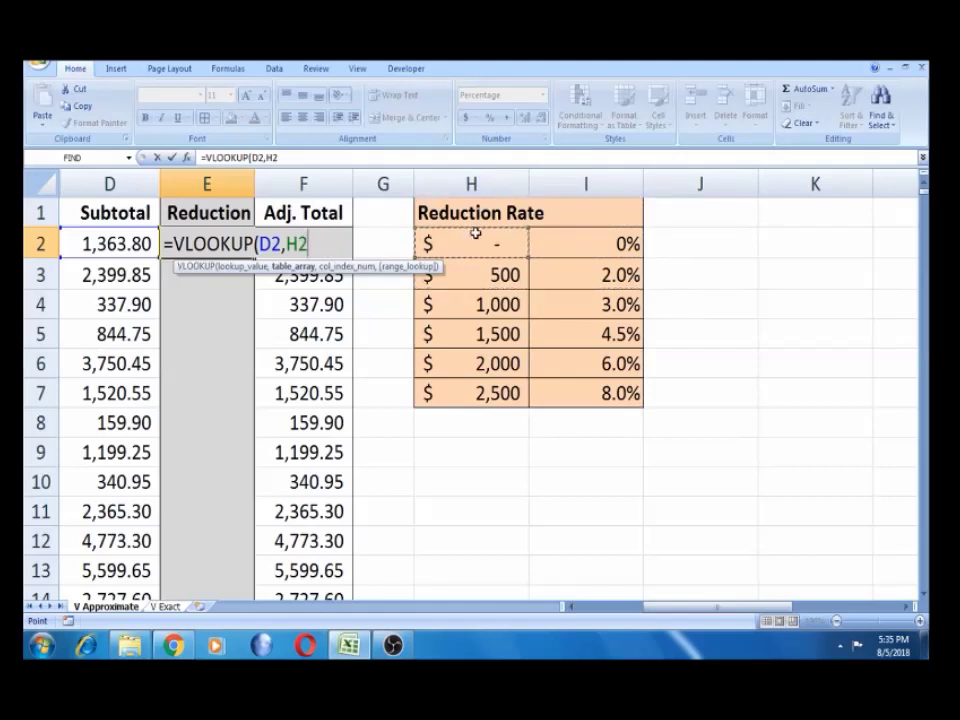
pyautogui.hotkey('shift', 'Right')
pyautogui.hotkey('shift', 'Down')
pyautogui.hotkey('shift', 'Down')
pyautogui.hotkey('shift', 'Down')
pyautogui.hotkey('shift', 'Down')
pyautogui.hotkey('shift', 'Down')
pyautogui.hotkey('shift', 'Down')
pyautogui.hotkey('shift', 'Up')
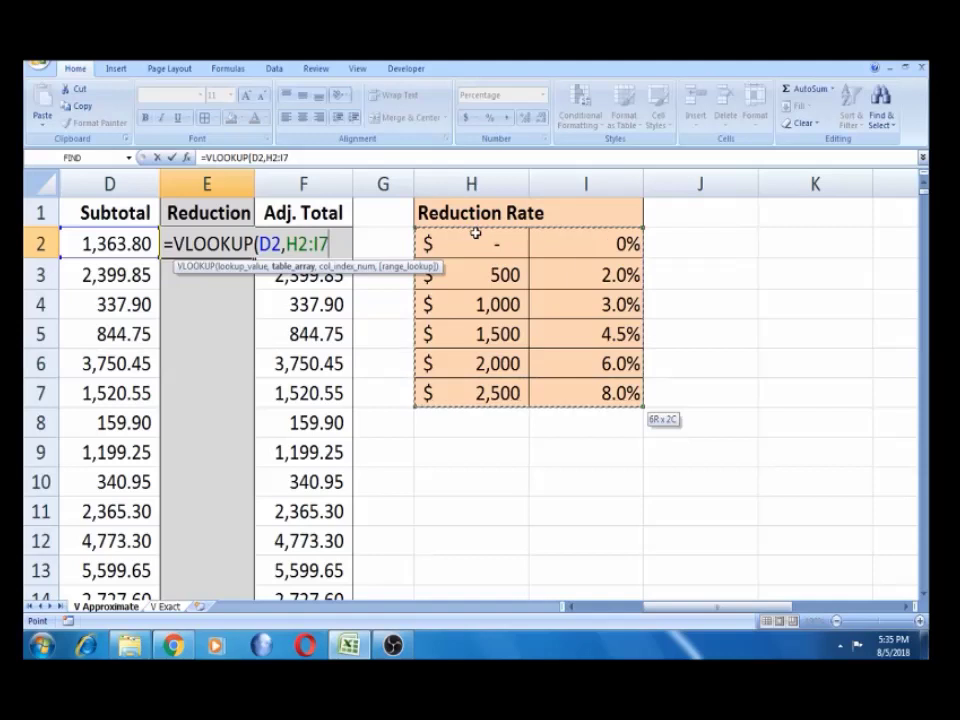
pyautogui.press('F4')
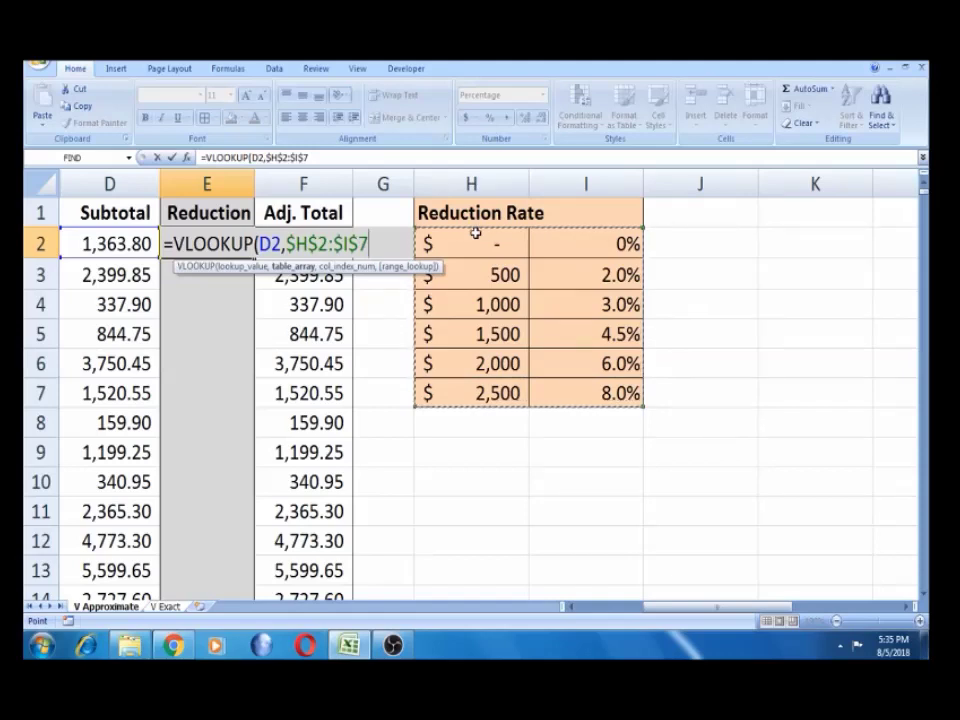
pyautogui.write(',')
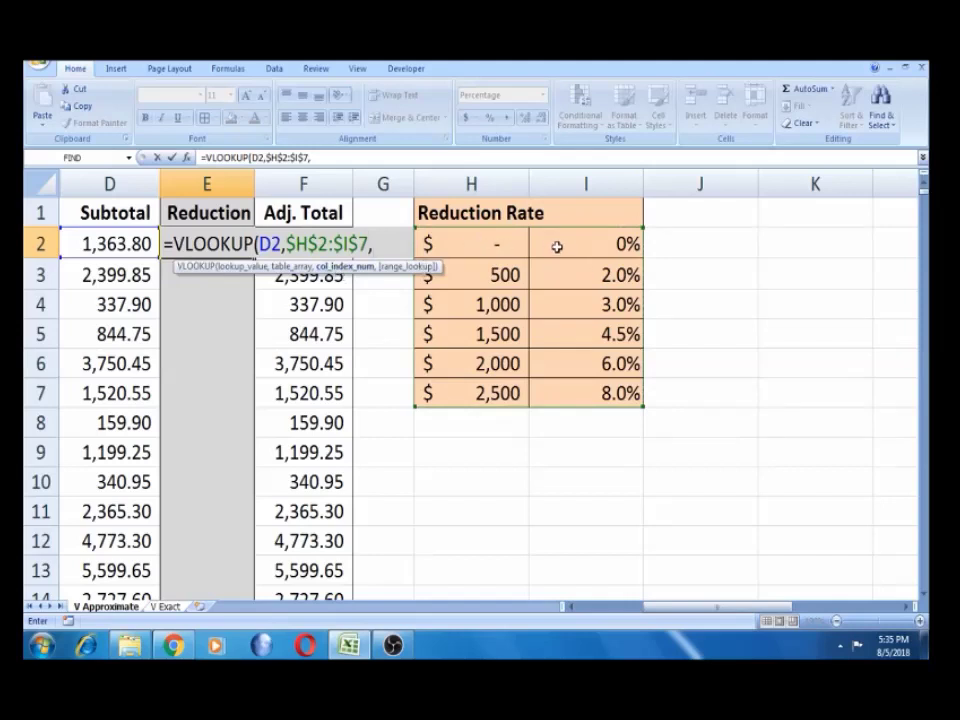
pyautogui.write('2,')
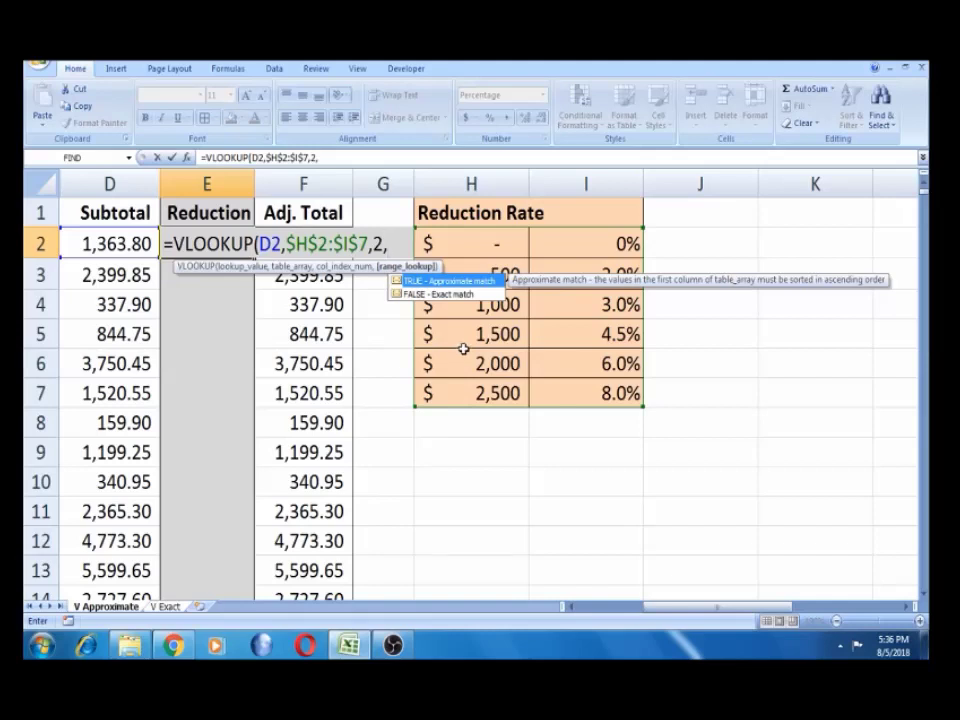
pyautogui.press('Tab')
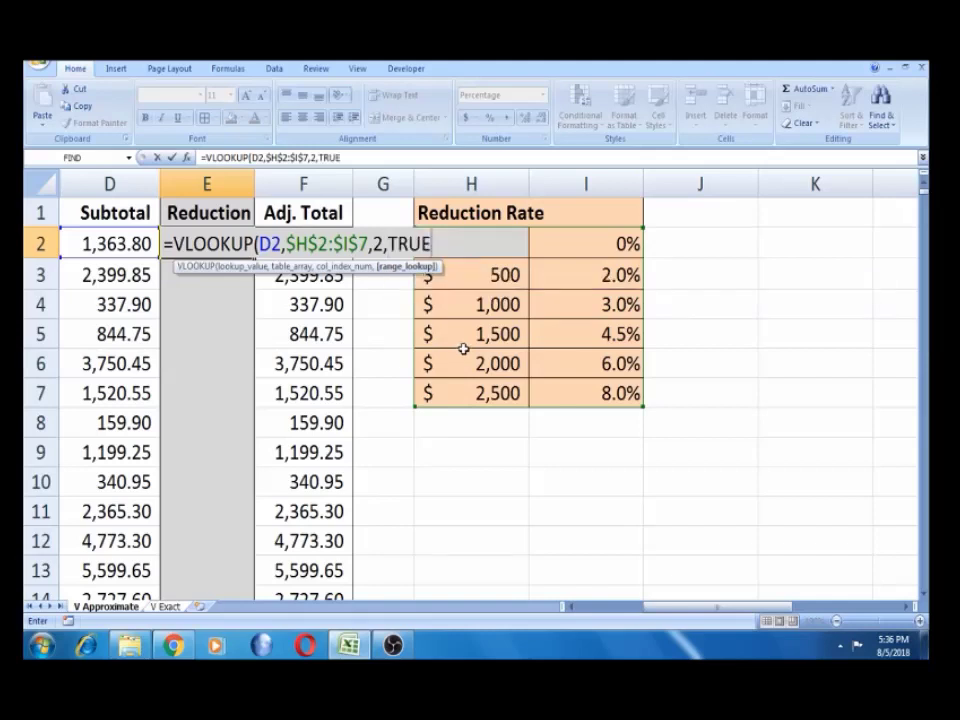
pyautogui.press('BackSpace')
pyautogui.press('BackSpace')
pyautogui.press('BackSpace')
pyautogui.press('BackSpace')
# Complete the E2 formula with 1 for approximate match and fill it down the whole Reduction column
pyautogui.write('1')
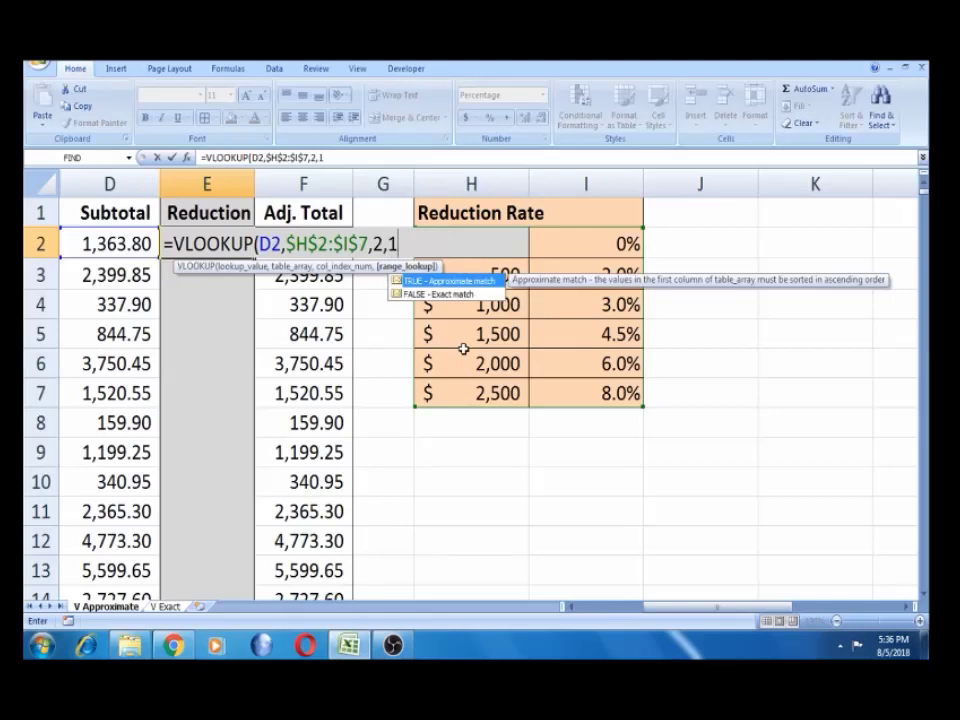
pyautogui.write(')')
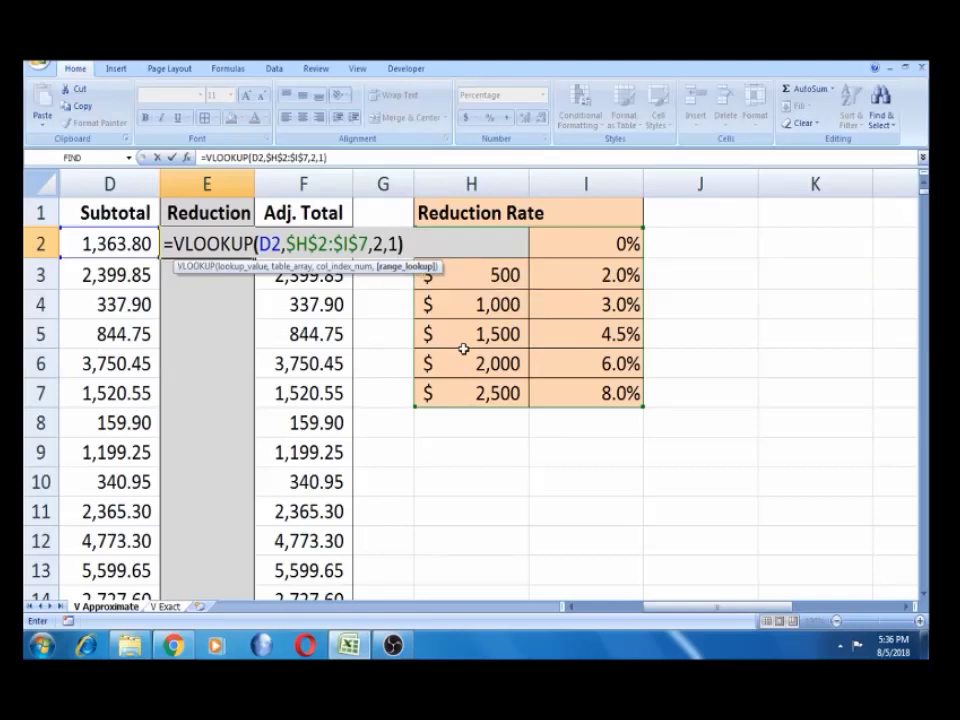
pyautogui.press('Return')
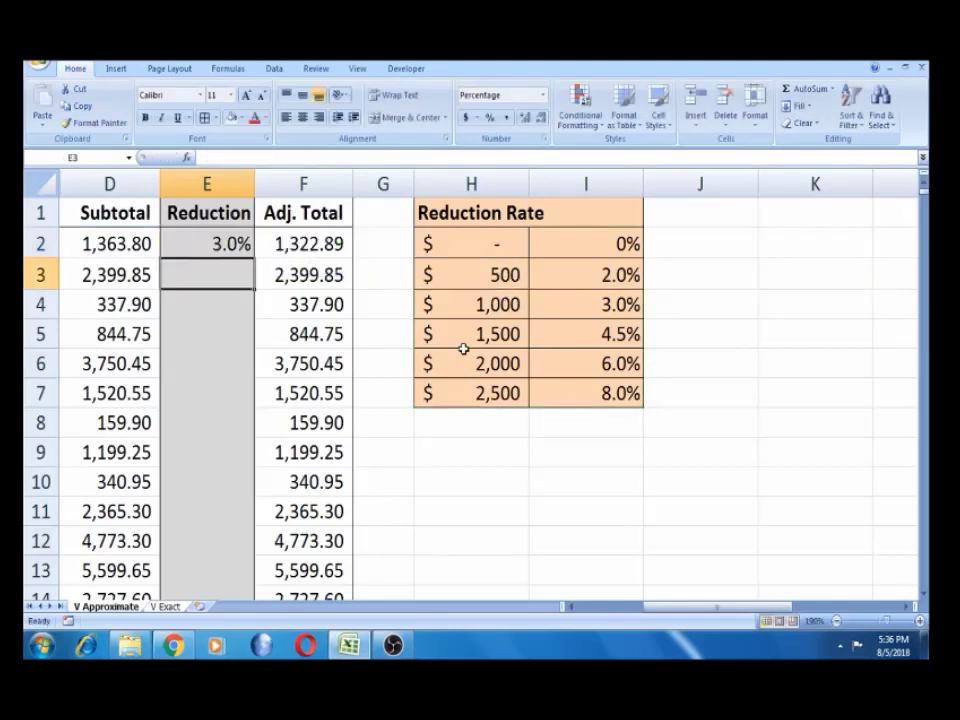
pyautogui.click(212, 235)
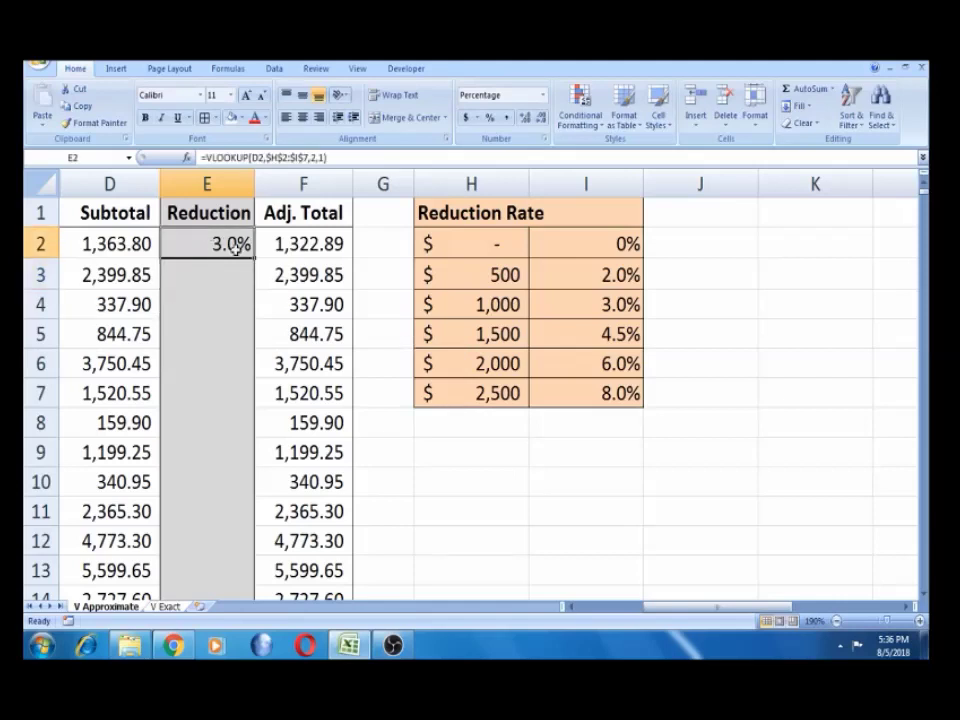
pyautogui.doubleClick(255, 258)
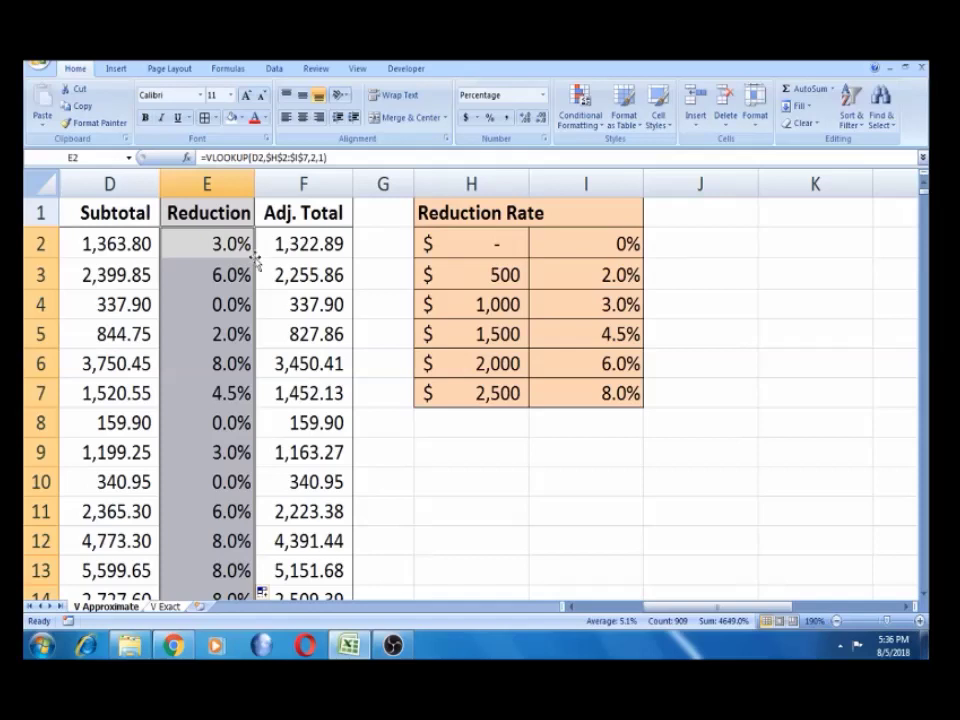
# Check the Reduction result in E4 by comparing the D4 subtotal with the lowest bracket in H2:I2
pyautogui.click(230, 277)
pyautogui.press('Down')
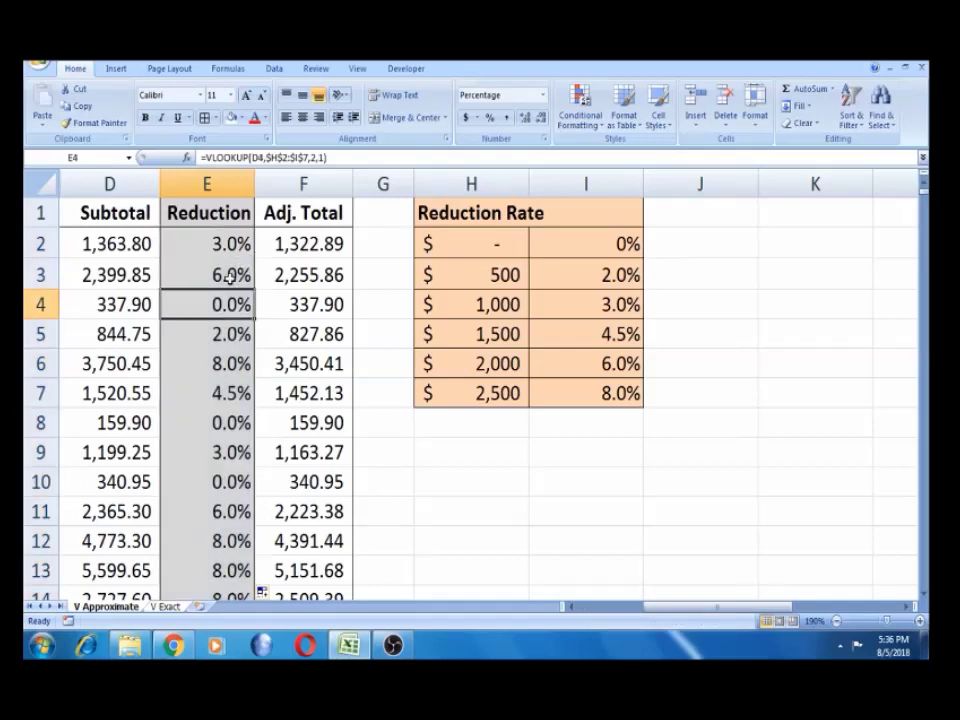
pyautogui.press('Left')
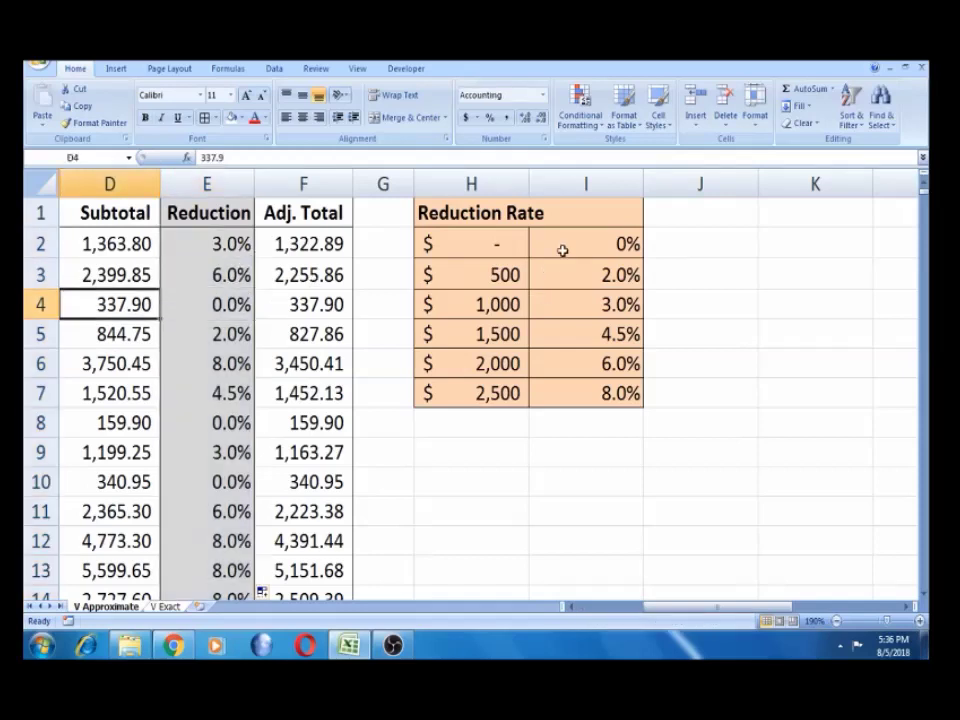
pyautogui.click(517, 245)
pyautogui.click(589, 242)
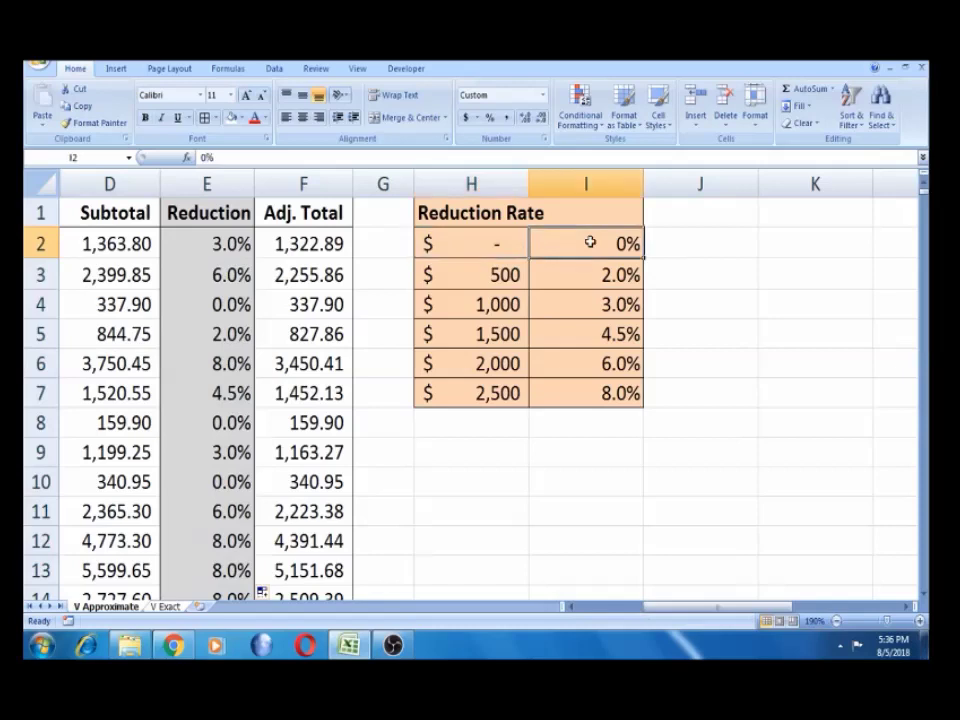
pyautogui.click(502, 243)
pyautogui.click(110, 308)
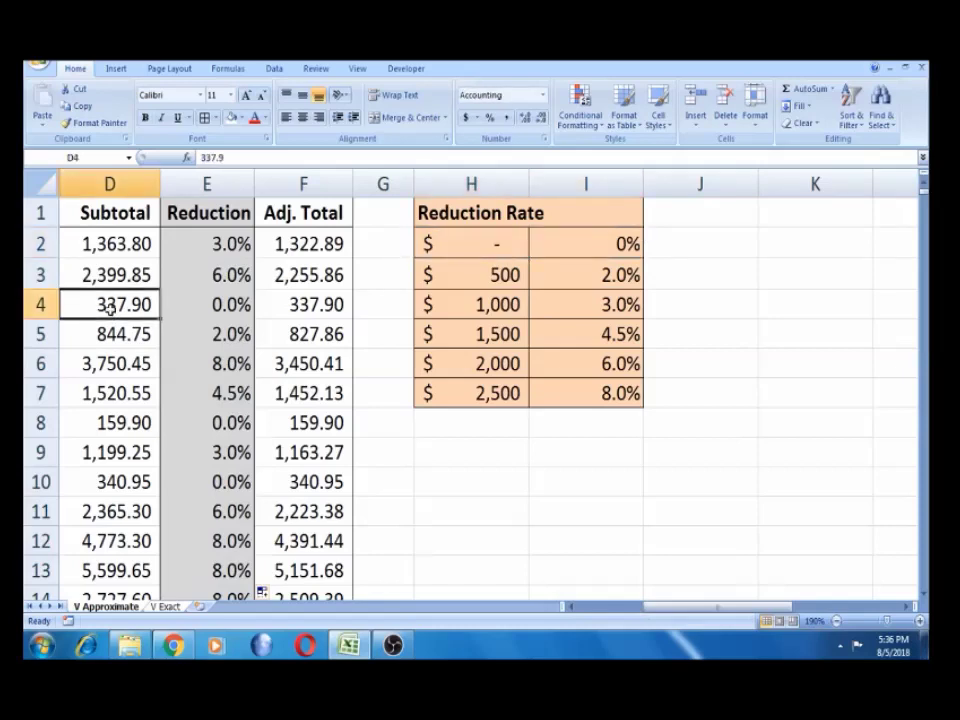
# Compare the D5 subtotal with the 500, 1,000 and 1,500 brackets and their percentages
pyautogui.press('Down')
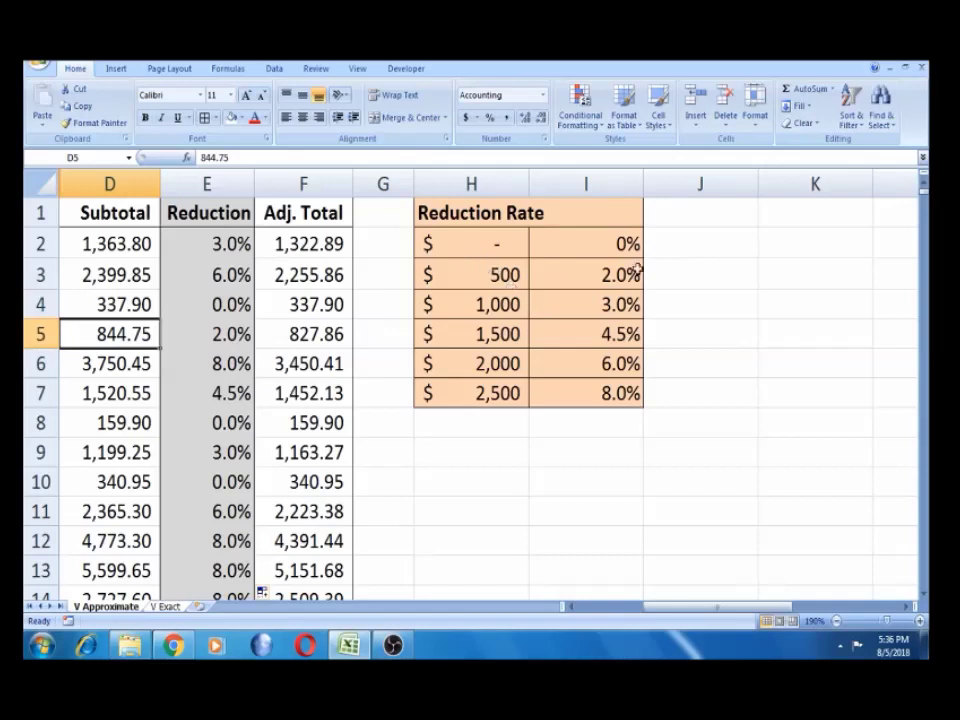
pyautogui.click(636, 267)
pyautogui.click(497, 304)
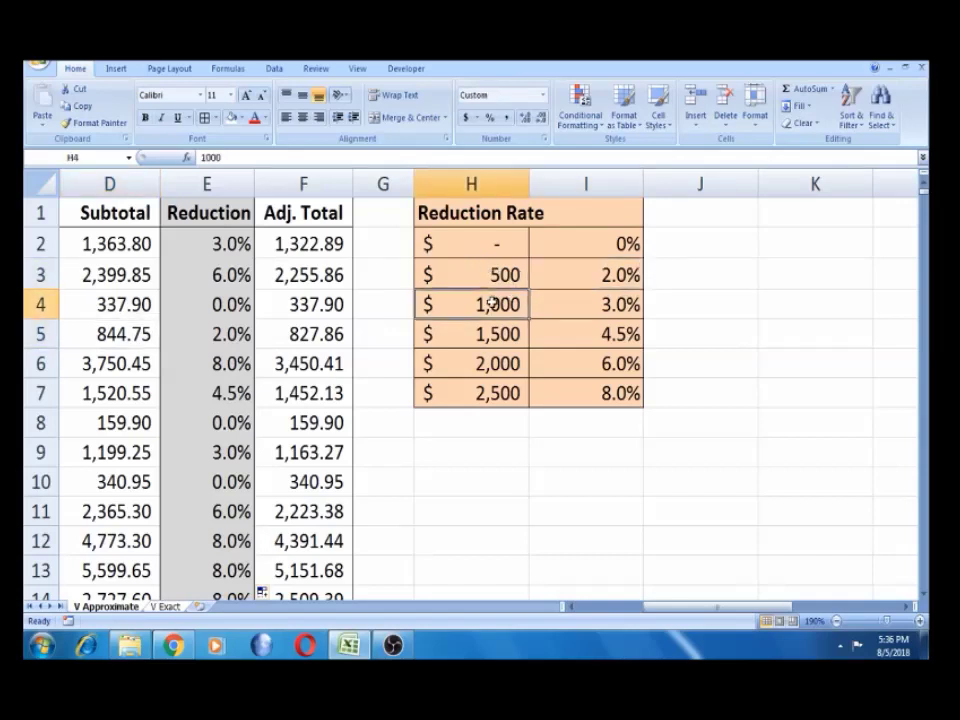
pyautogui.click(590, 305)
pyautogui.click(482, 337)
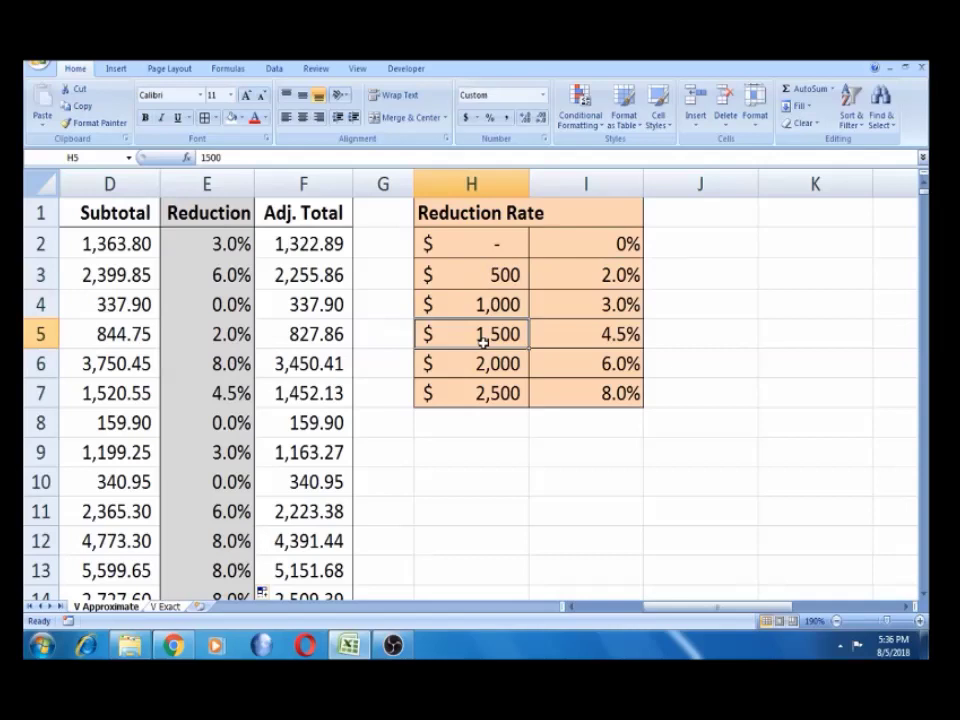
pyautogui.click(601, 334)
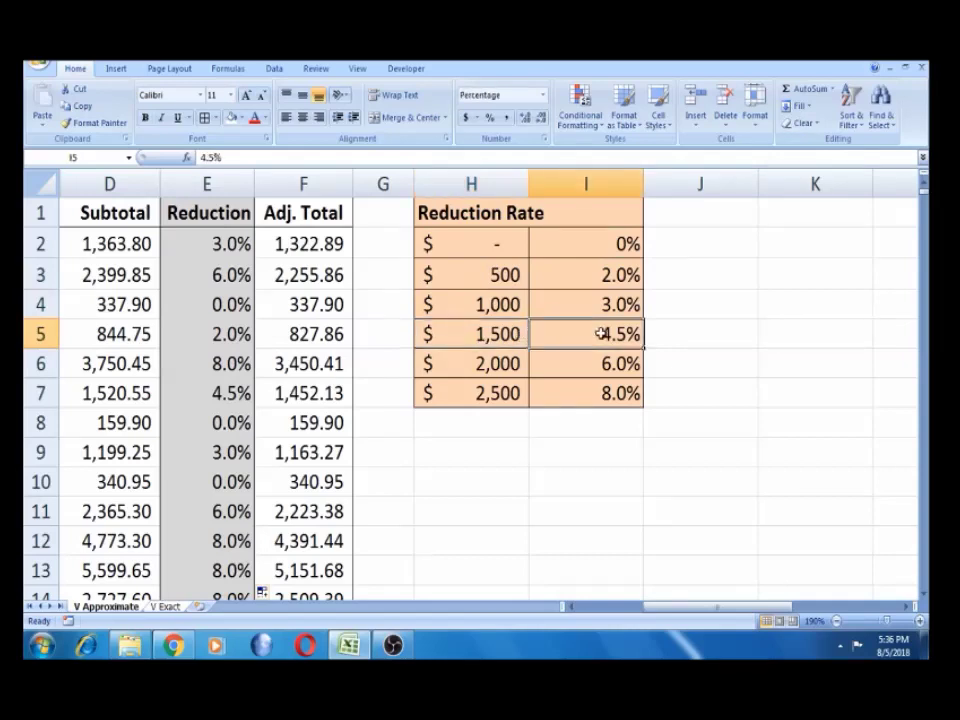
# Select the threshold amounts H2:H7 in the Reduction Rate table to examine their sort order
pyautogui.click(486, 244)
pyautogui.press('Up')
pyautogui.press('Down')
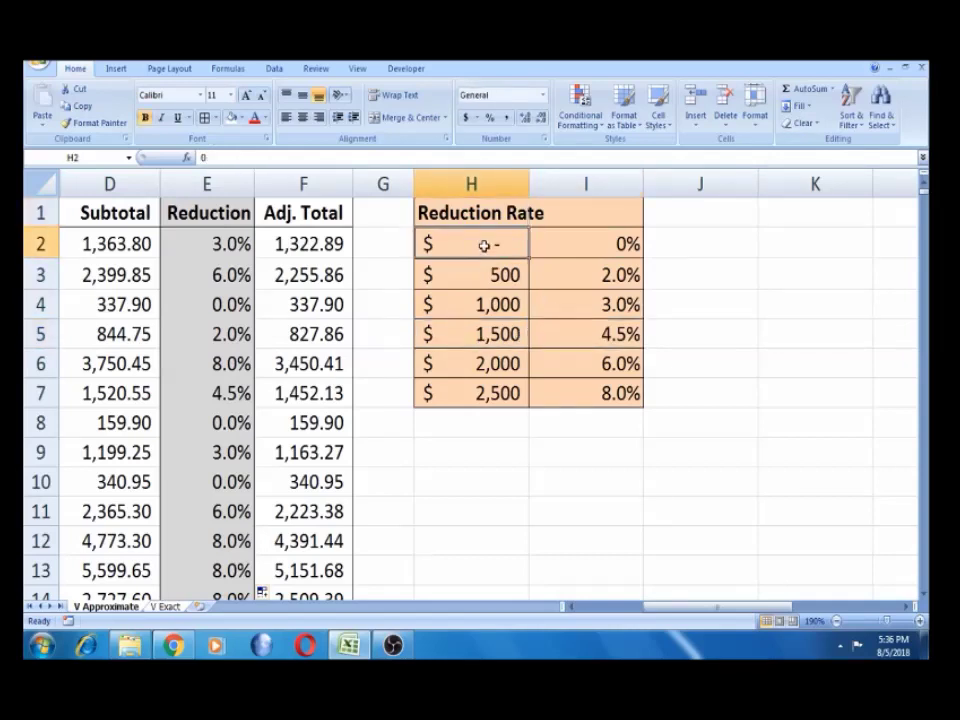
pyautogui.hotkey('shift', 'Down')
pyautogui.hotkey('shift', 'Down')
pyautogui.hotkey('shift', 'Down')
pyautogui.hotkey('shift', 'Down')
pyautogui.hotkey('shift', 'Down')
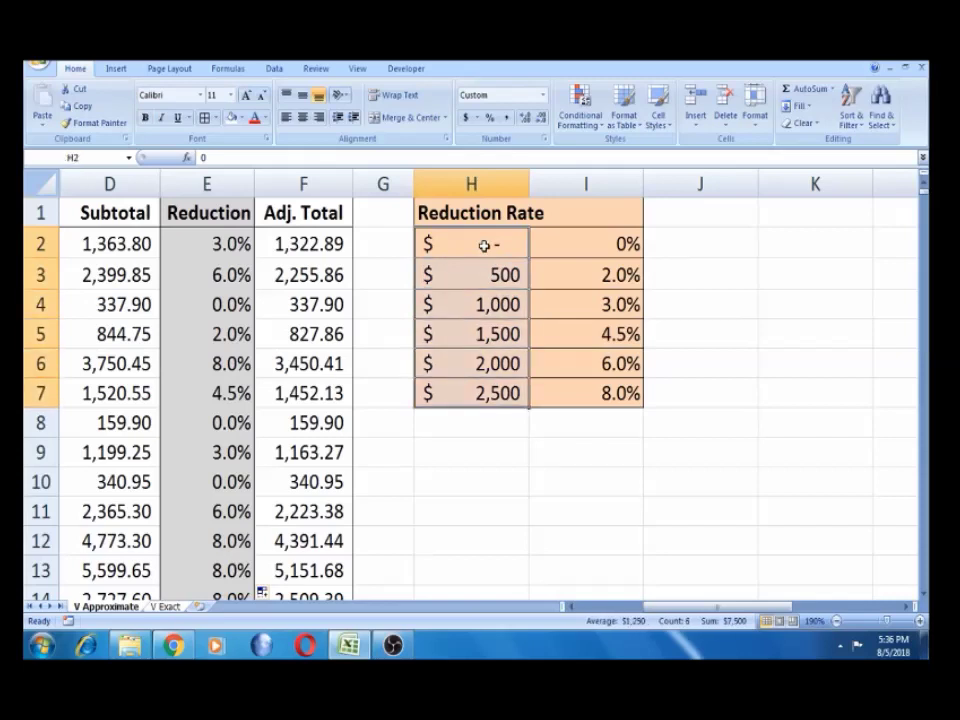
# Go through the Reduction Rate thresholds from H2 to H7 once more
pyautogui.click(484, 245)
pyautogui.hotkey('shift', 'Down')
pyautogui.hotkey('shift', 'Down')
pyautogui.hotkey('shift', 'Down')
pyautogui.hotkey('shift', 'Down')
pyautogui.hotkey('shift', 'Down')
# Set the threshold in H4 to 100000 to test an out-of-order bracket
pyautogui.click(484, 305)
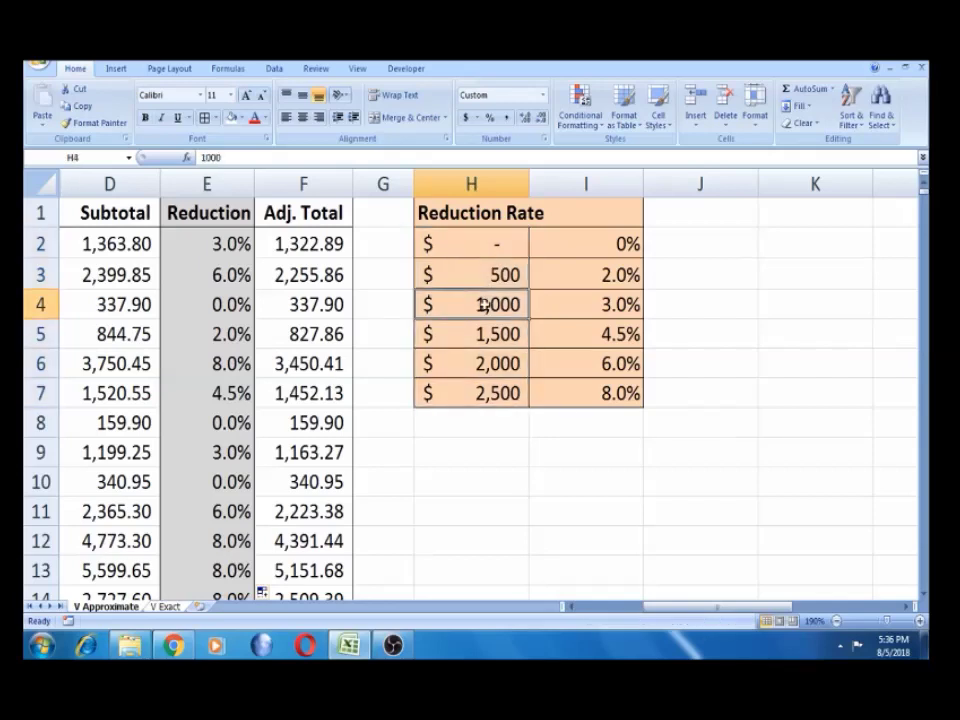
pyautogui.press('BackSpace')
pyautogui.write('10000')
pyautogui.press('BackSpace')
pyautogui.press('BackSpace')
pyautogui.write('000')
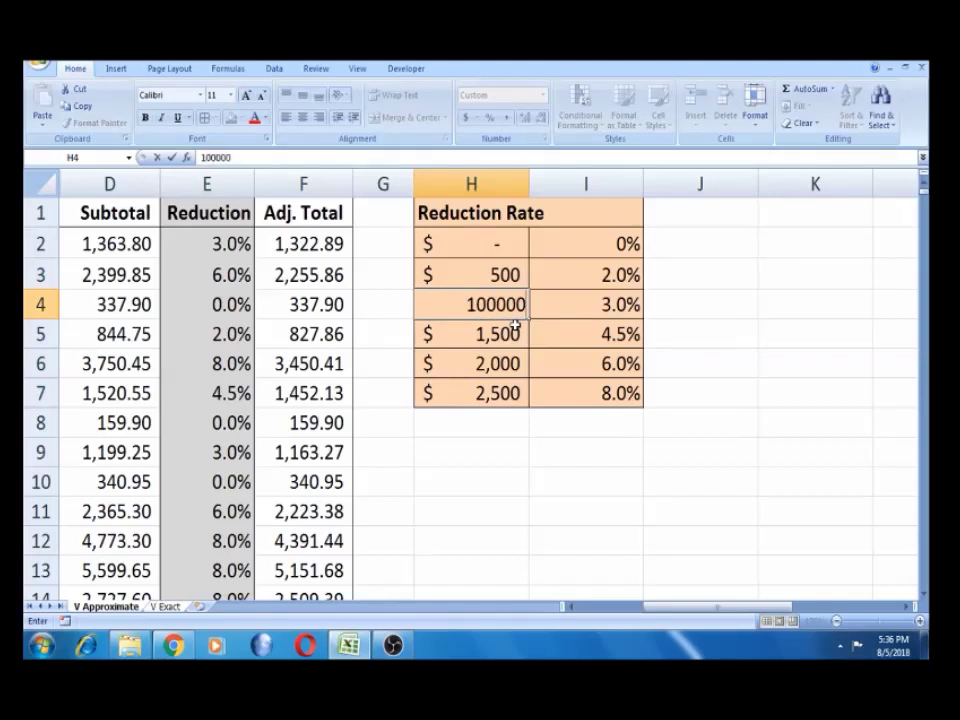
pyautogui.press('Tab')
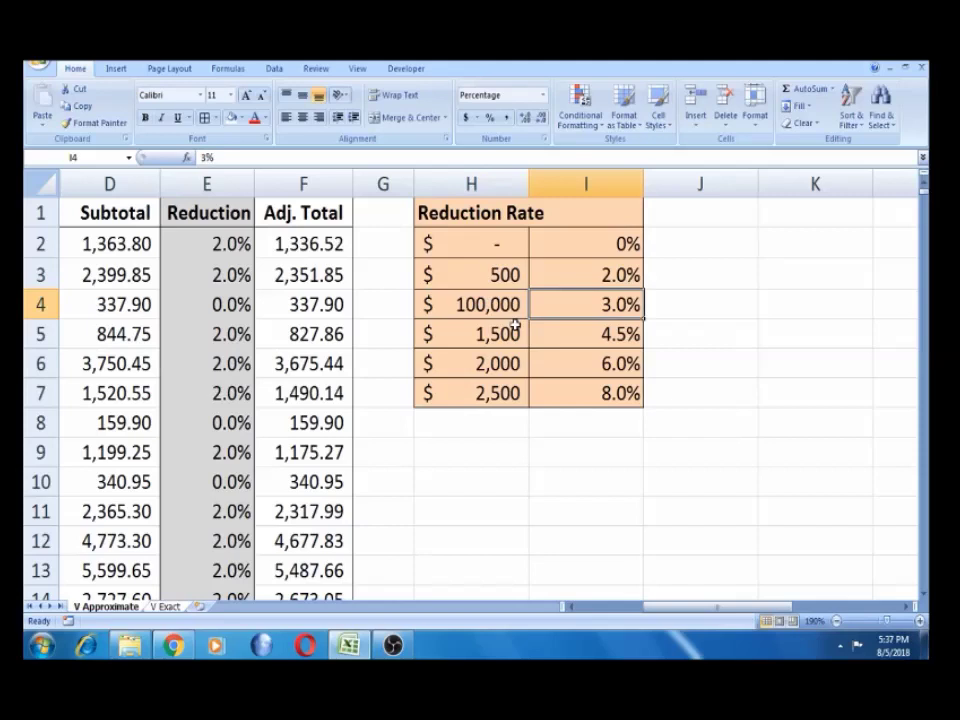
pyautogui.press('Left')
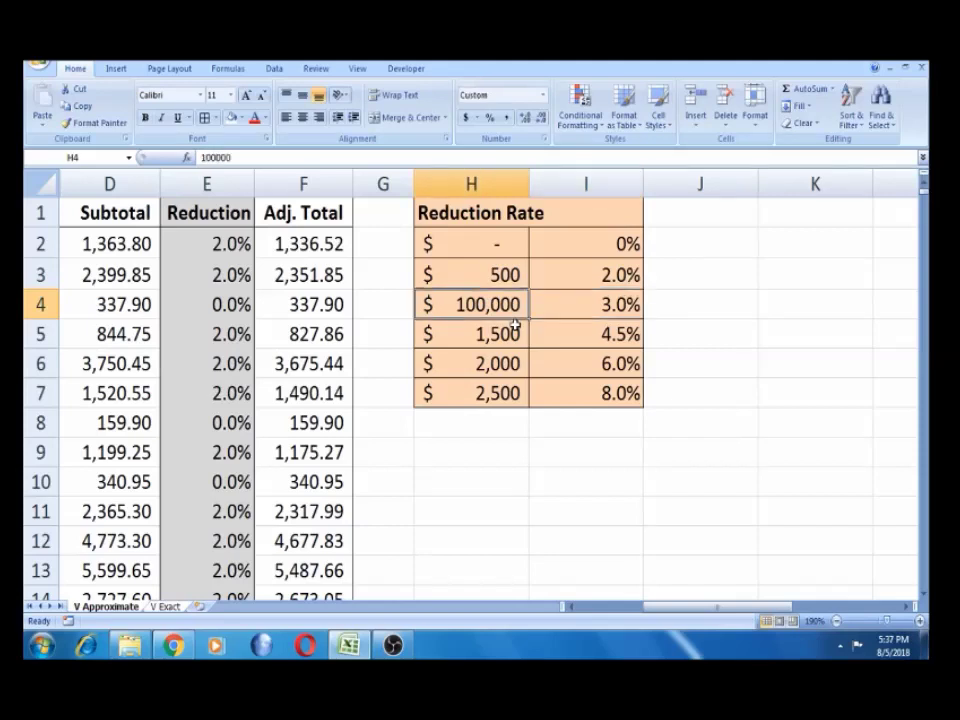
# Set the threshold in H4 to 700 so that it fits between its neighbouring brackets
pyautogui.click(510, 270)
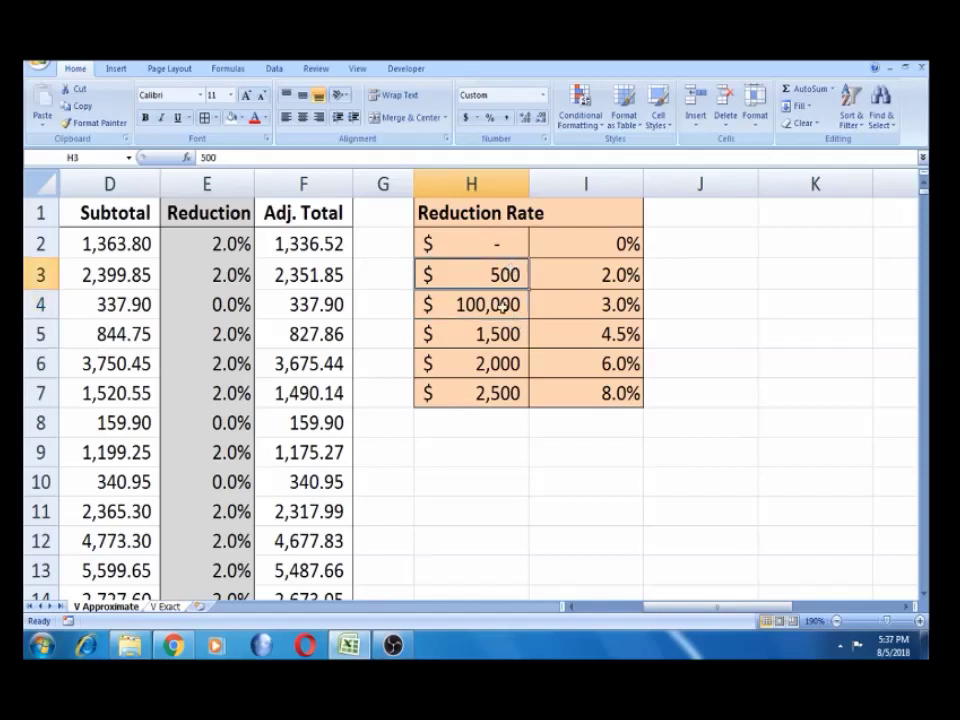
pyautogui.click(505, 305)
pyautogui.write('700')
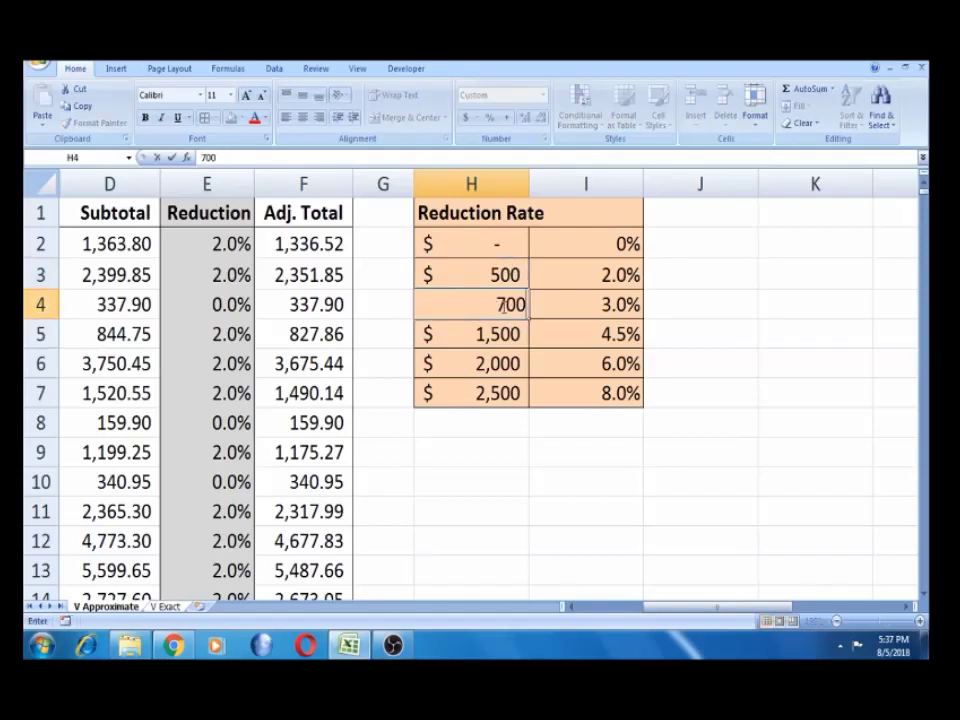
pyautogui.press('Tab')
pyautogui.click(500, 302)
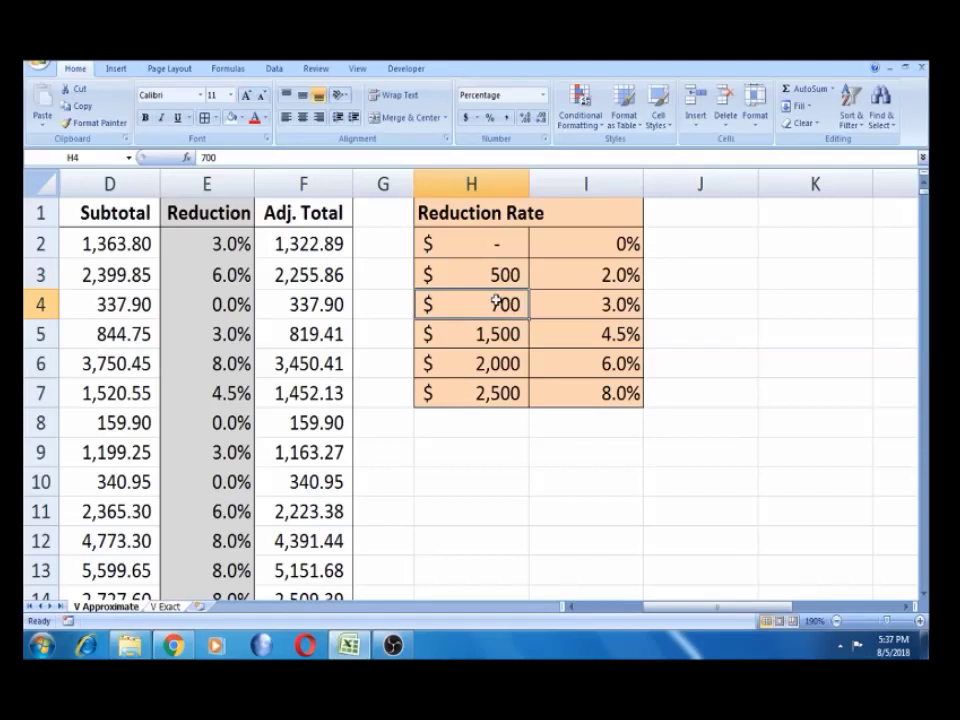
# Compare the thresholds in H3 and H4, and select H2:H7 to review the order of the whole list
pyautogui.click(499, 273)
pyautogui.click(494, 305)
pyautogui.click(497, 278)
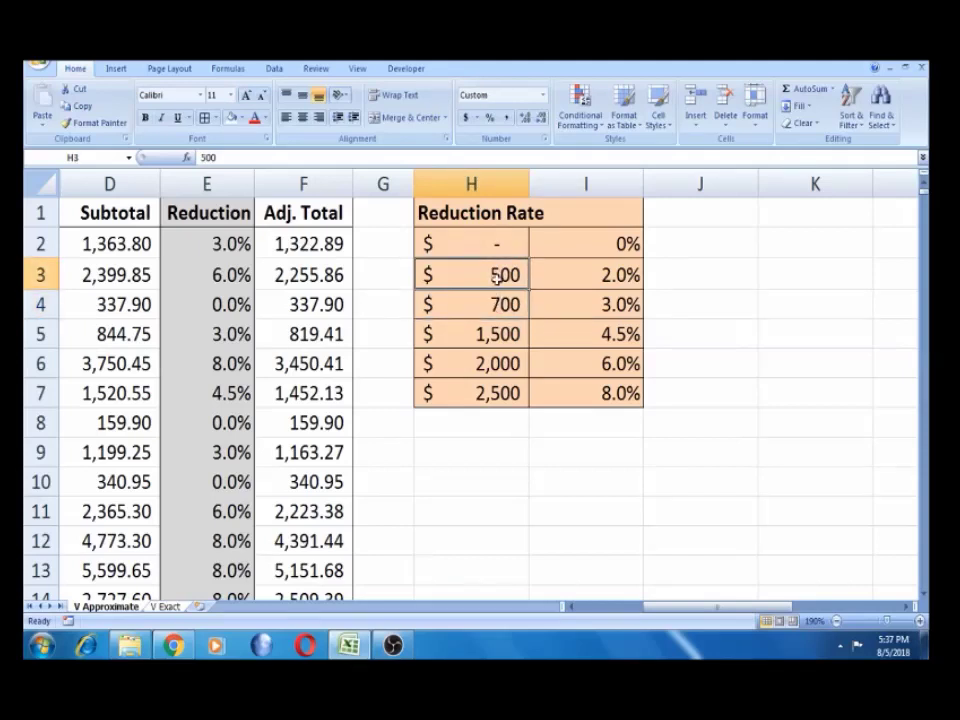
pyautogui.click(493, 249)
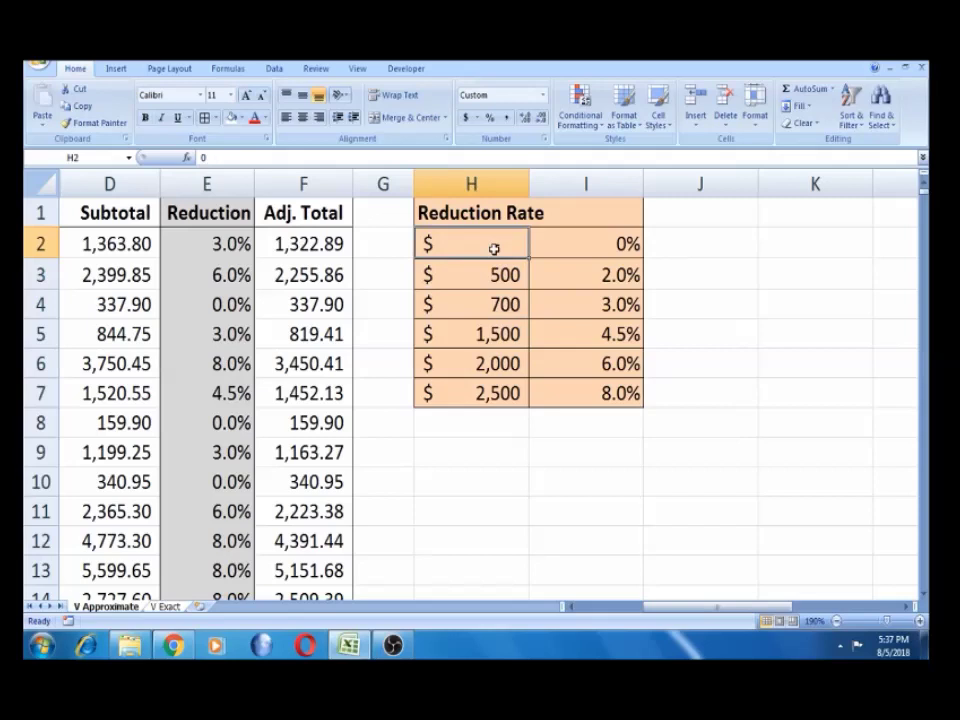
pyautogui.press('Up')
pyautogui.press('Down')
pyautogui.hotkey('shift', 'Down')
pyautogui.hotkey('shift', 'Down')
pyautogui.hotkey('shift', 'Down')
pyautogui.hotkey('shift', 'Down')
pyautogui.hotkey('shift', 'Down')
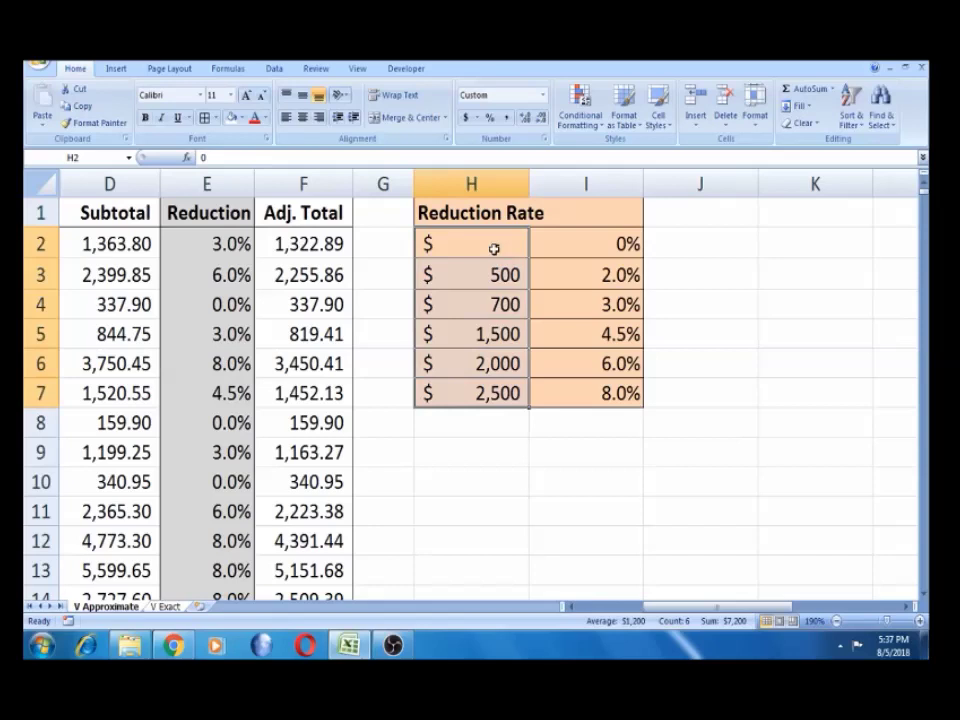
# Inspect the lookup formula in the first Reduction cell, E2
pyautogui.click(487, 282)
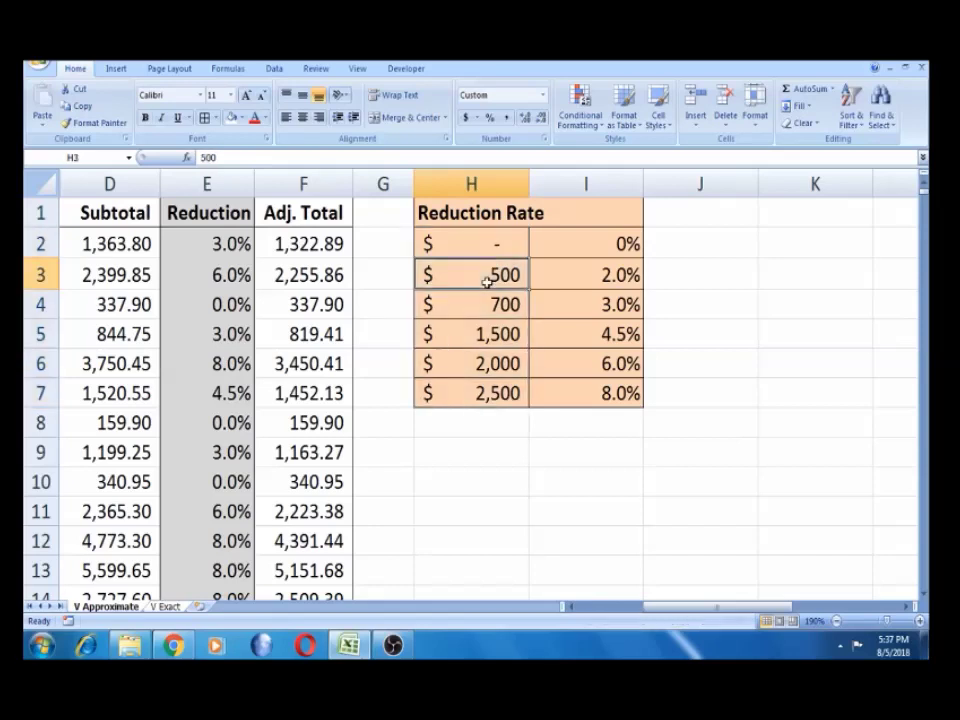
pyautogui.click(226, 274)
pyautogui.click(224, 246)
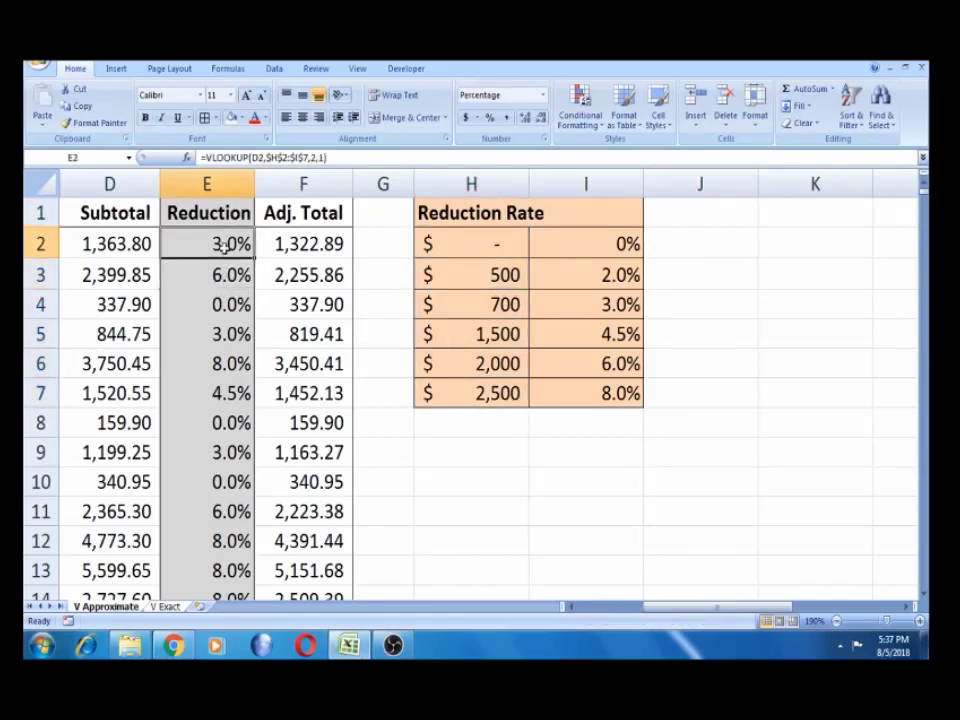
# Copy the Reduction Rate thresholds and percentages in H2:I7
pyautogui.click(455, 244)
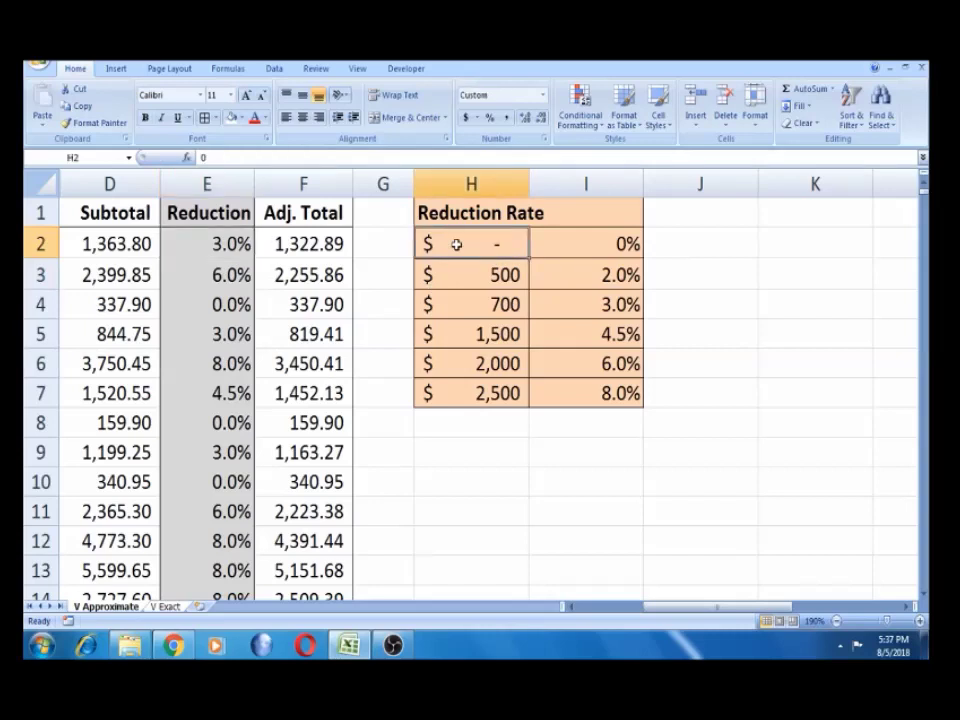
pyautogui.hotkey('shift', 'Right')
pyautogui.hotkey('shift', 'Right')
pyautogui.hotkey('shift', 'Left')
pyautogui.hotkey('shift', 'Down')
pyautogui.hotkey('shift', 'Down')
pyautogui.hotkey('shift', 'Down')
pyautogui.hotkey('shift', 'Down')
pyautogui.hotkey('shift', 'Down')
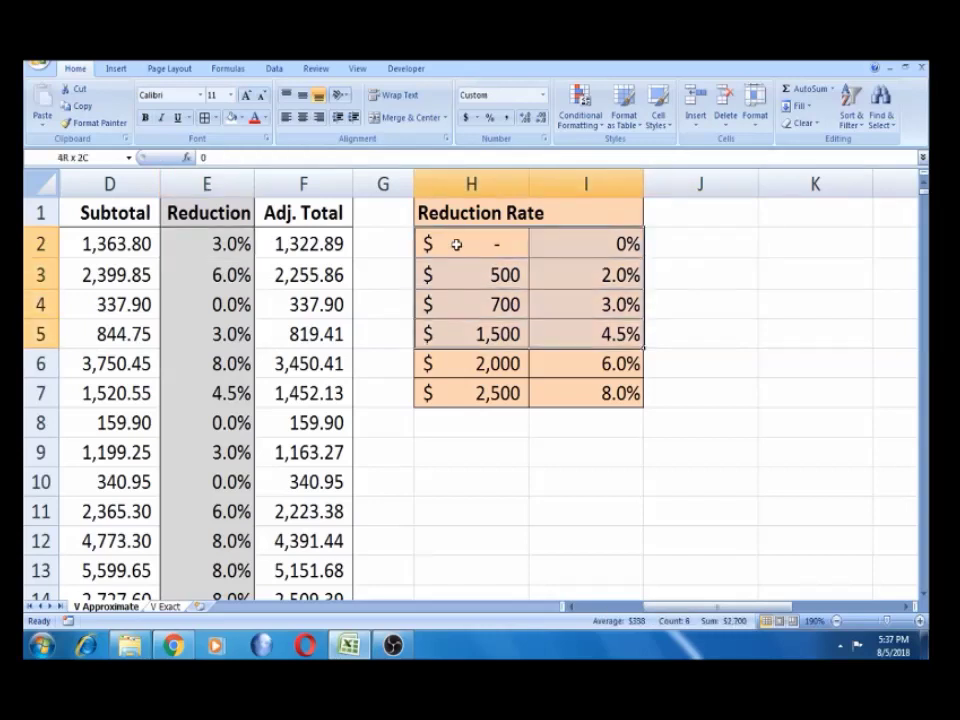
pyautogui.hotkey('ctrl', 'c')
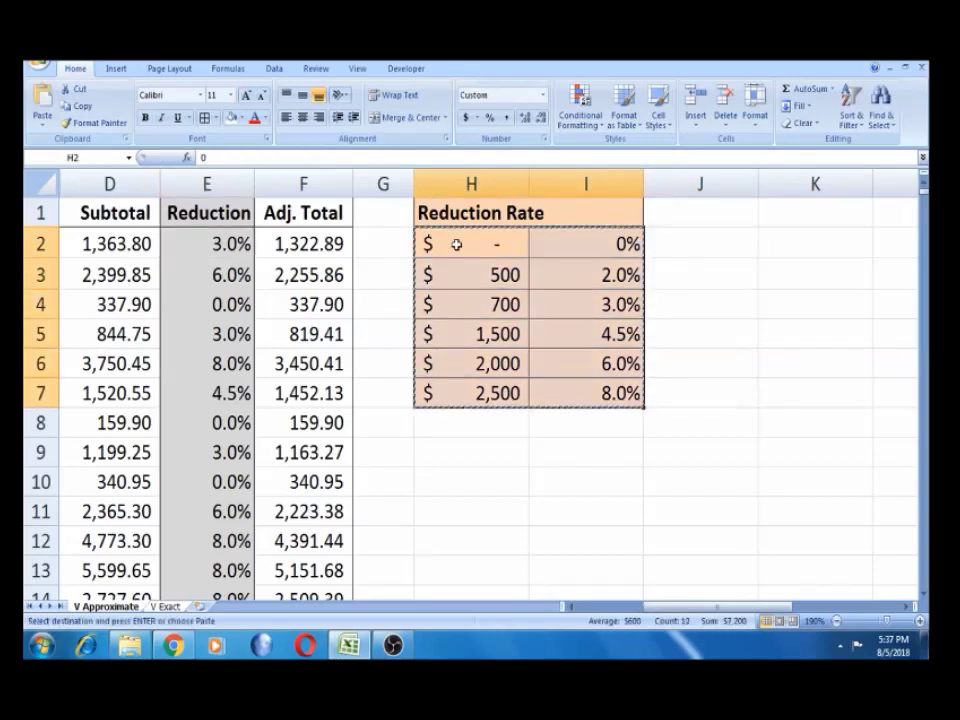
# Examine the vertical layout of column H and of the copied bracket range H2:I7
pyautogui.click(487, 183)
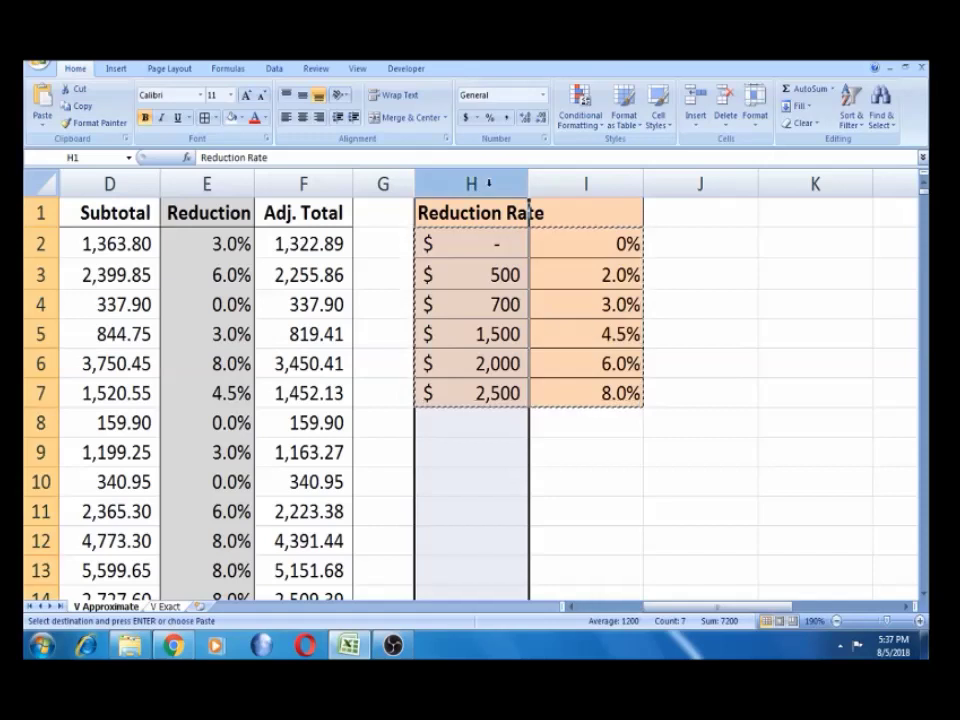
pyautogui.click(589, 466)
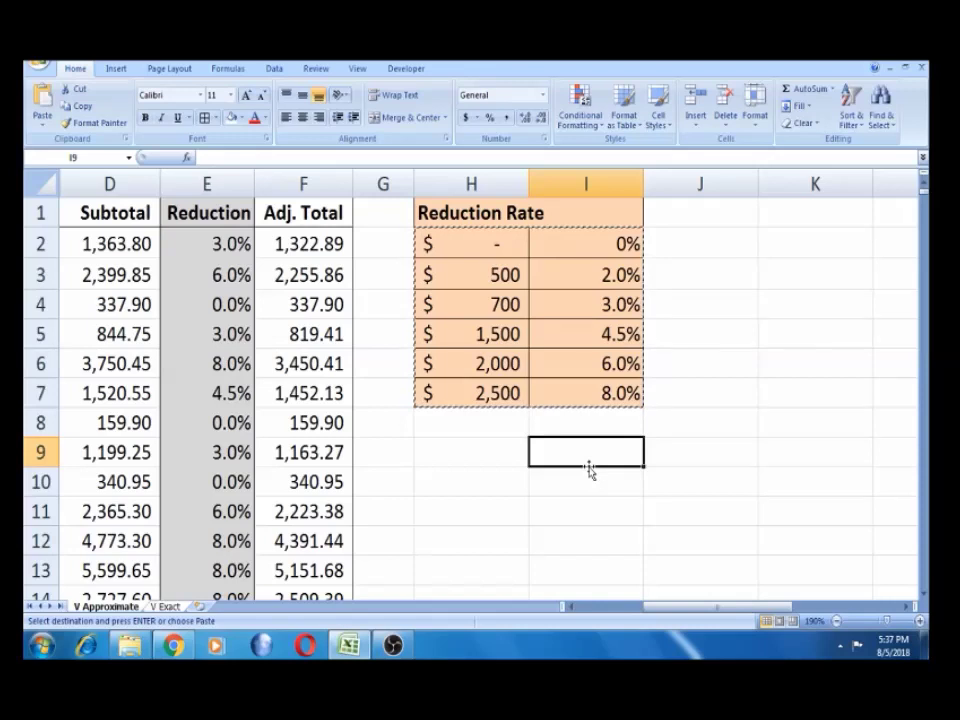
pyautogui.click(471, 232)
pyautogui.hotkey('shift', 'Right')
pyautogui.hotkey('shift', 'Right')
pyautogui.hotkey('shift', 'Left')
pyautogui.hotkey('shift', 'Down')
pyautogui.hotkey('shift', 'Down')
pyautogui.hotkey('shift', 'Down')
pyautogui.hotkey('shift', 'Down')
pyautogui.hotkey('shift', 'Down')
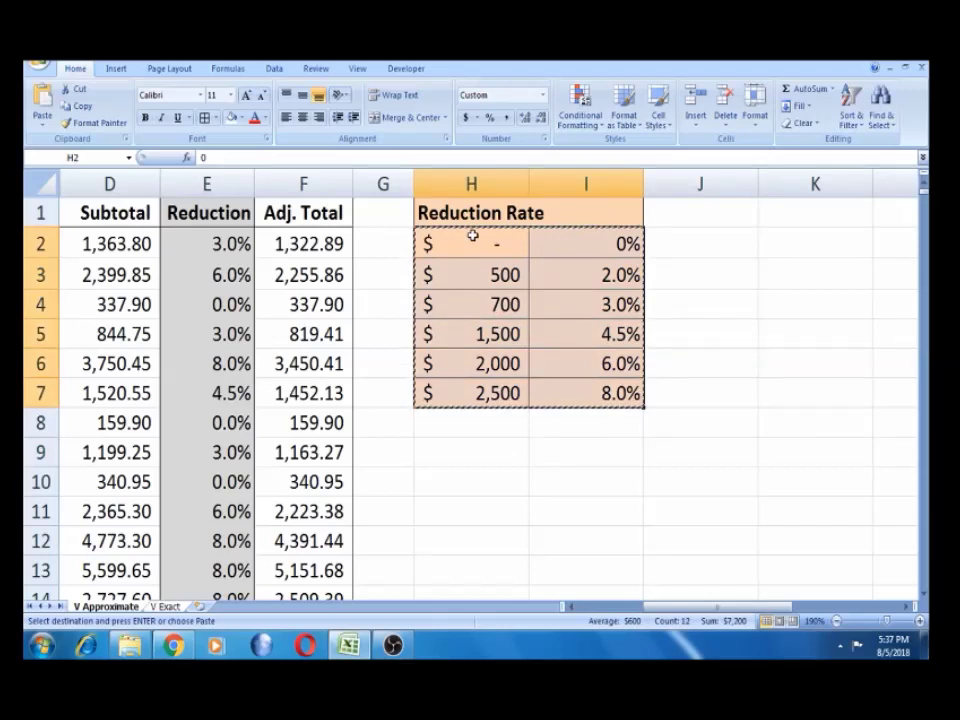
# Paste the copied rate table at H9 with Paste Special, using All and Transpose
pyautogui.click(477, 452)
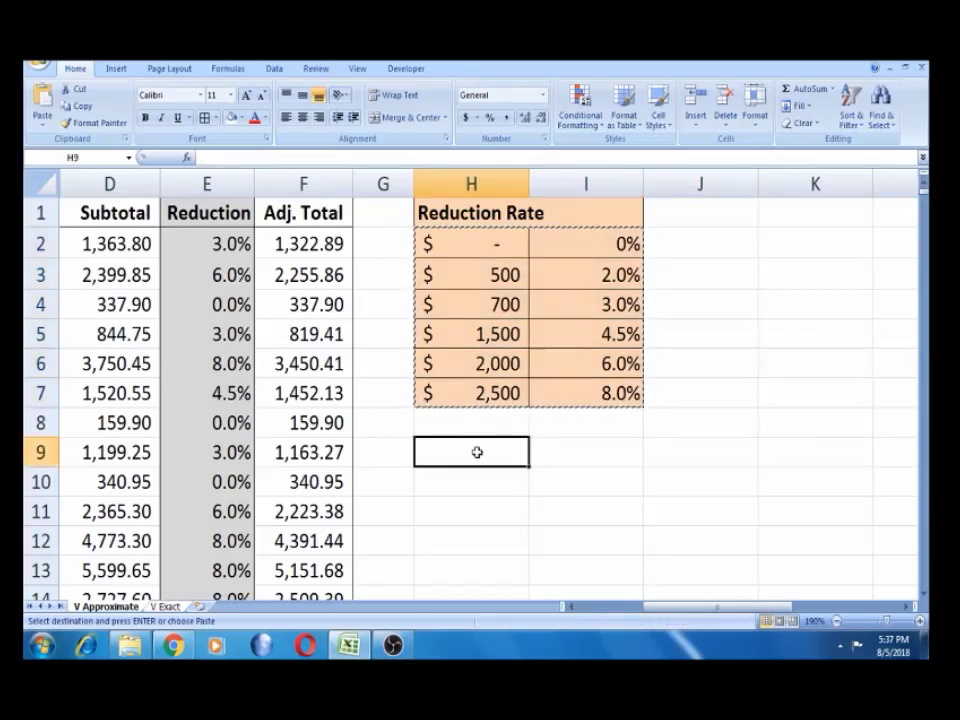
pyautogui.hotkey('ctrl', 'alt', 'v')
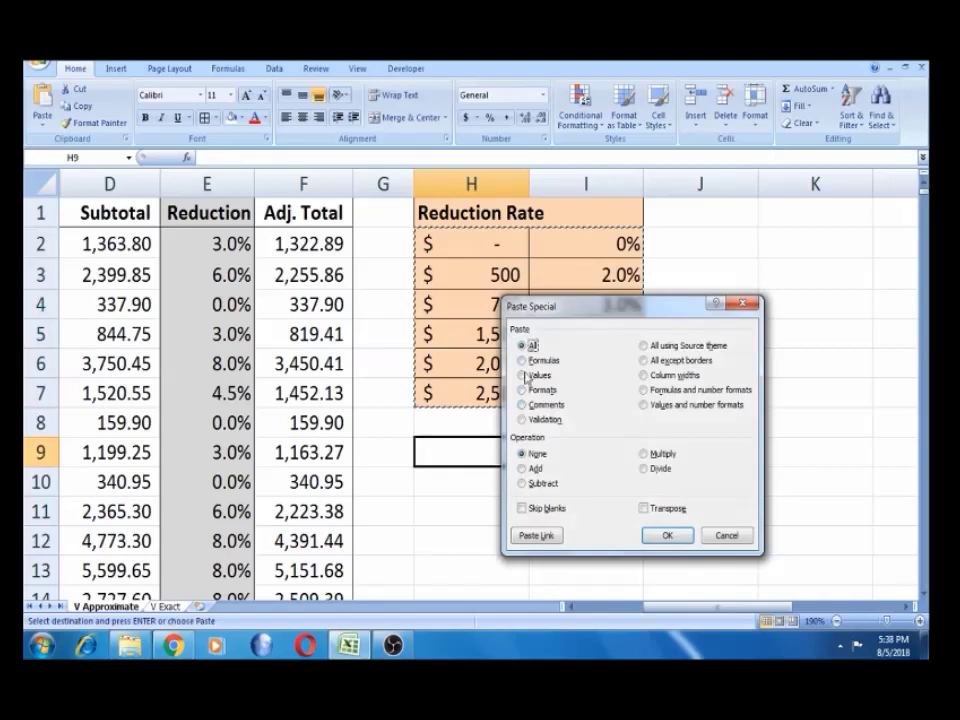
pyautogui.click(545, 376)
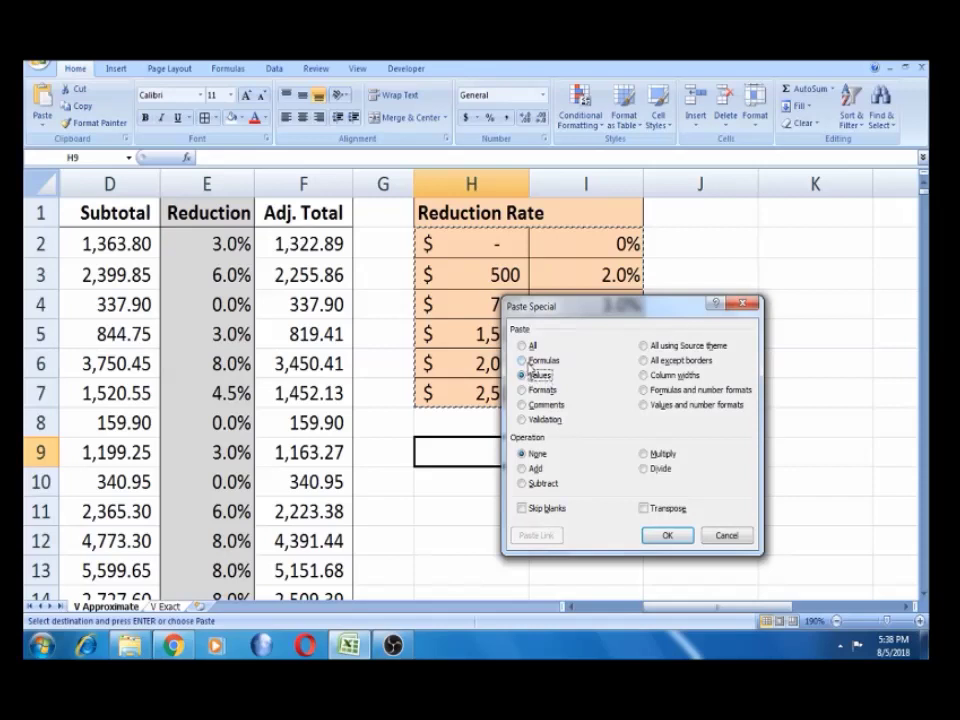
pyautogui.click(527, 345)
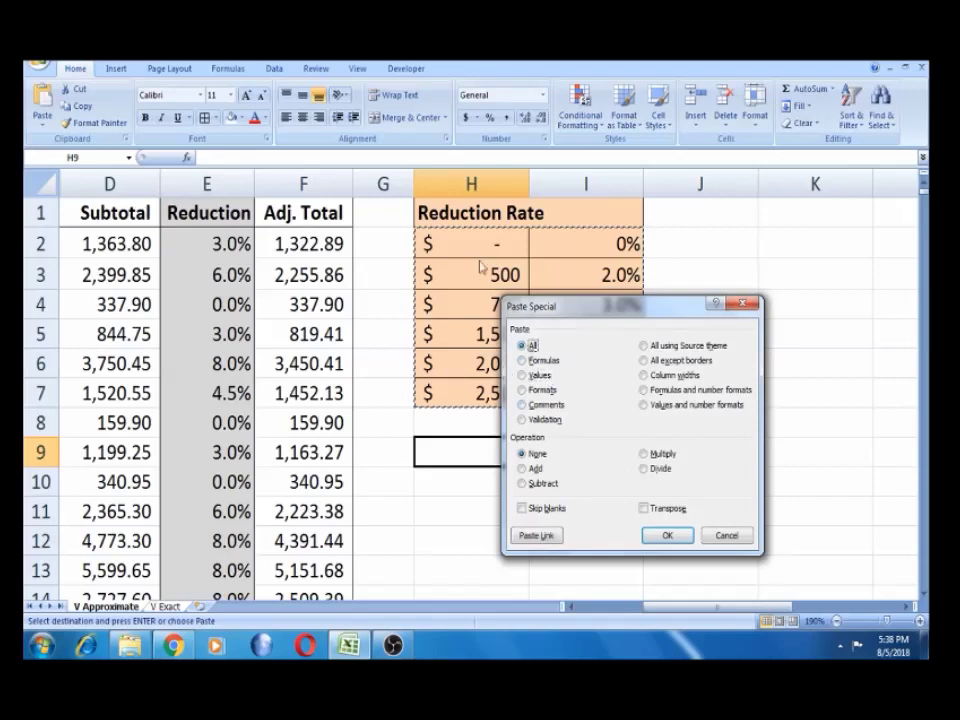
pyautogui.click(646, 508)
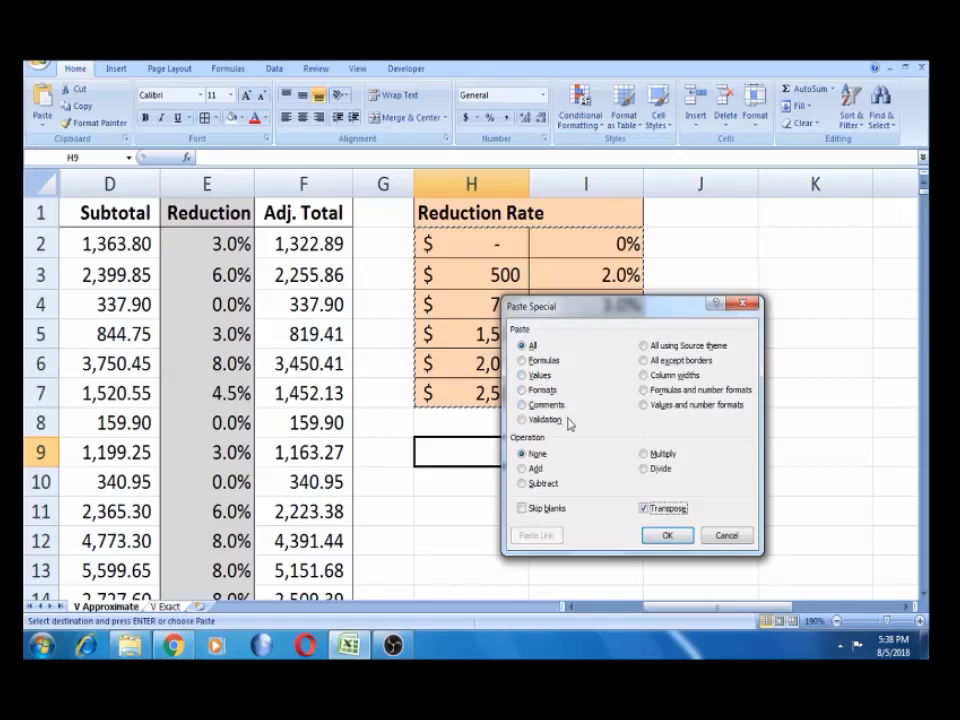
pyautogui.click(666, 536)
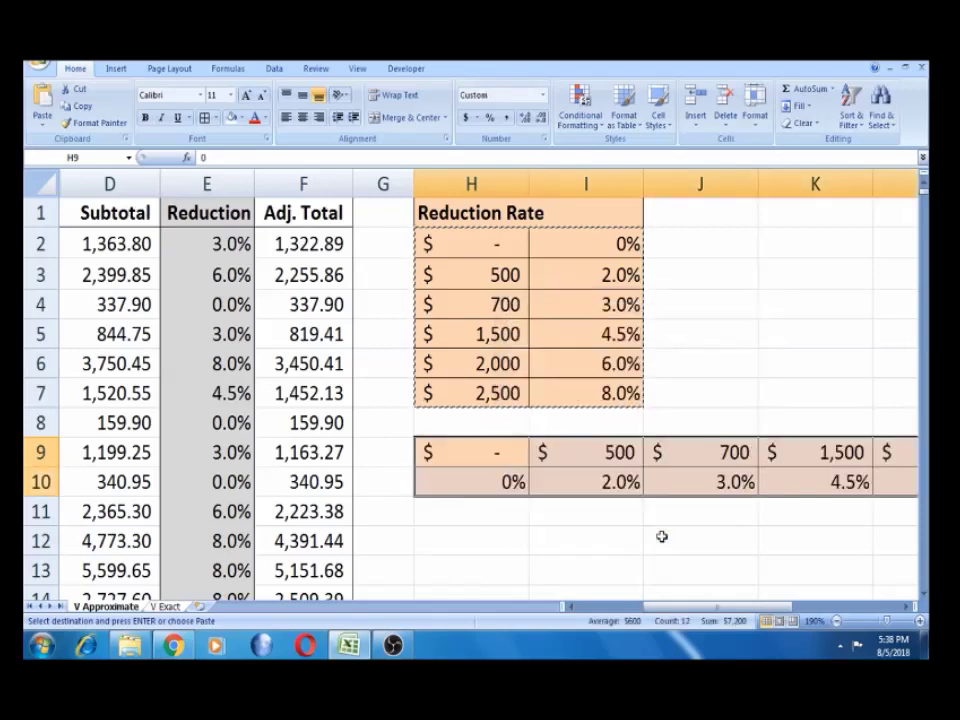
# Clear all formulas in the Reduction column from E2 down to the last row
pyautogui.click(499, 452)
pyautogui.click(471, 476)
pyautogui.click(467, 456)
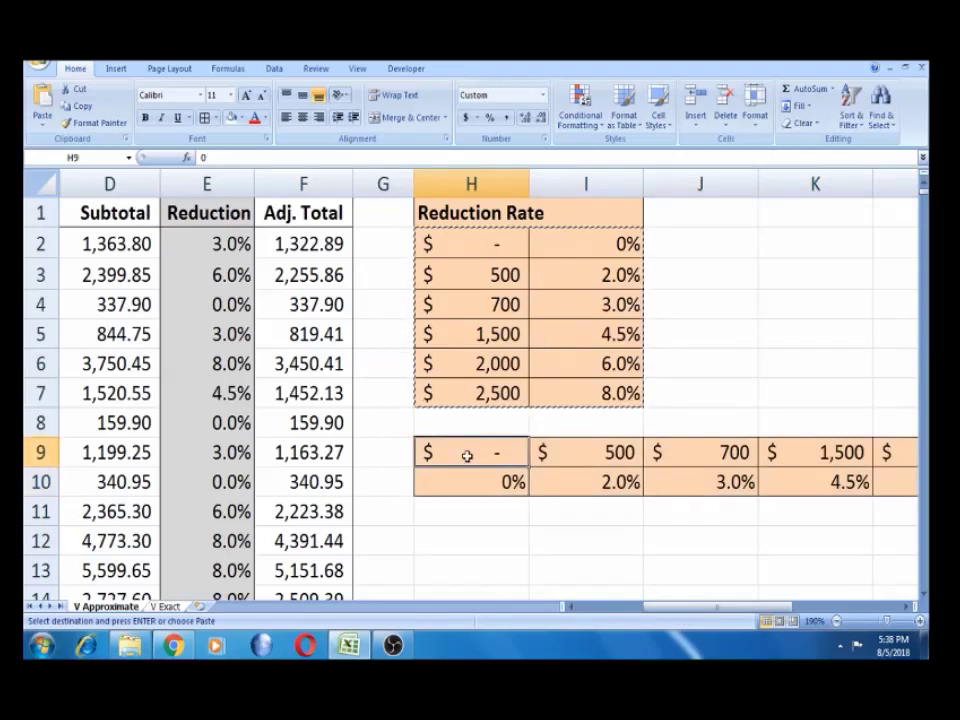
pyautogui.click(218, 238)
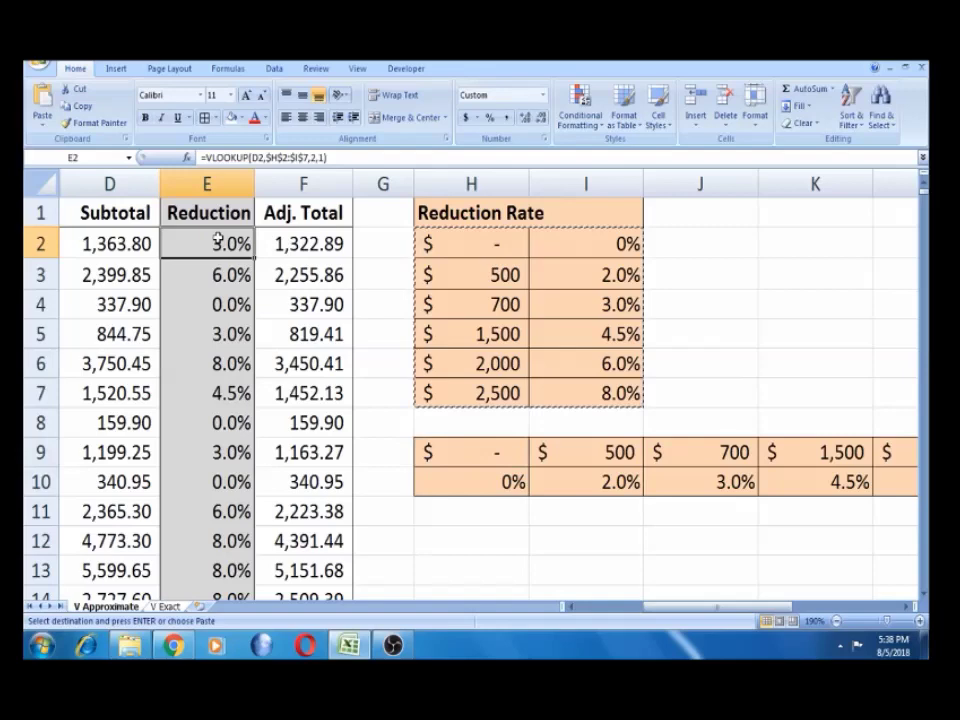
pyautogui.hotkey('ctrl', 'shift', 'Down')
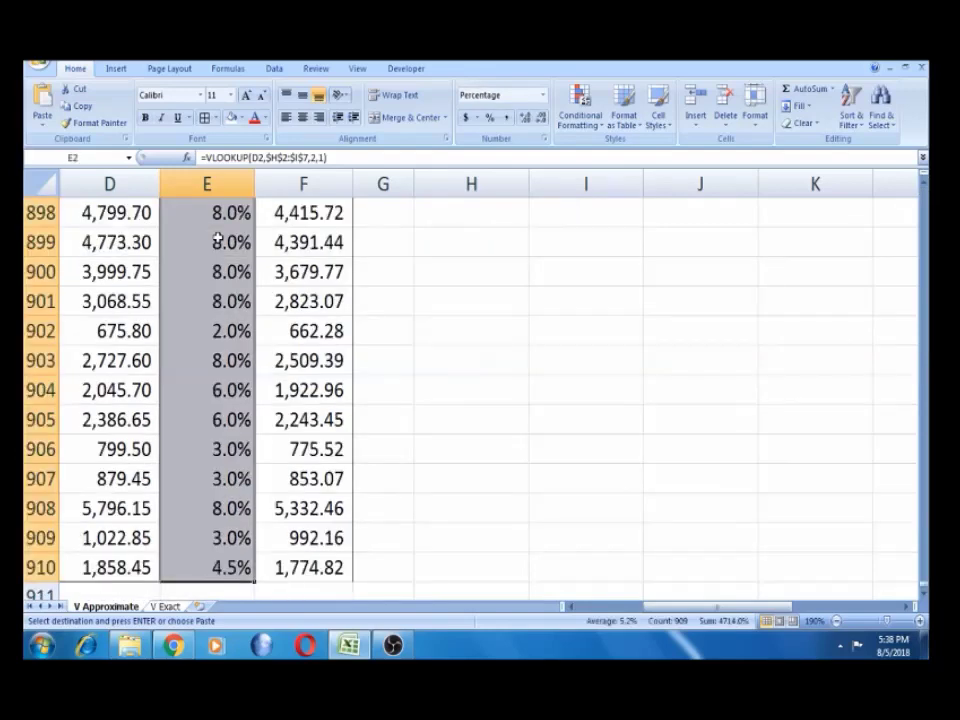
pyautogui.press('Delete')
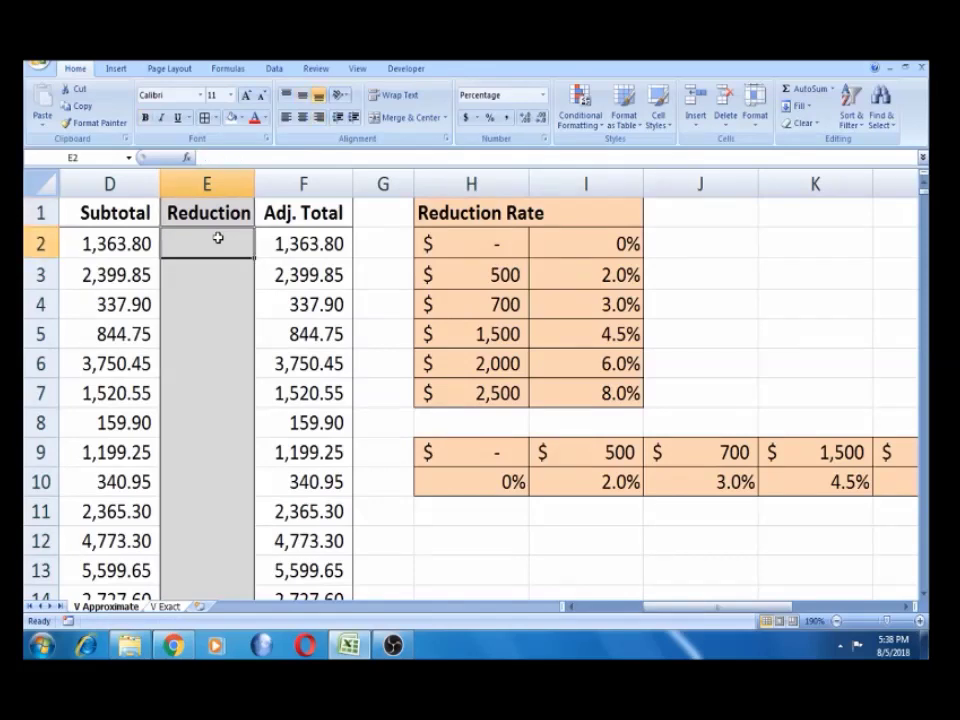
# Start an HLOOKUP formula in E2 with the D2 subtotal as the lookup value
pyautogui.write('=HL')
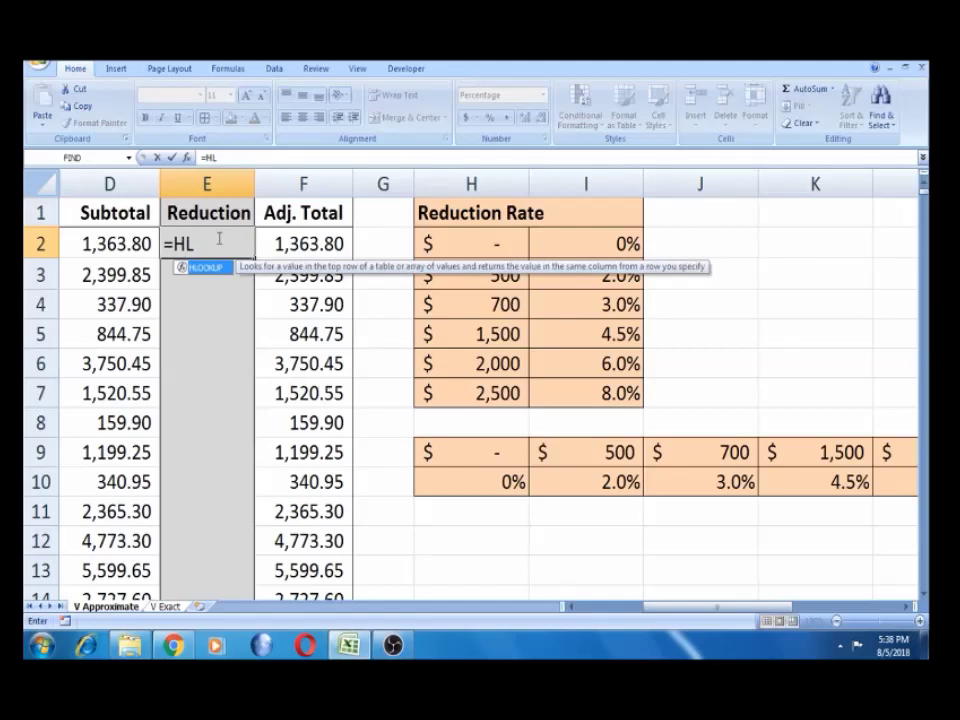
pyautogui.press('Tab')
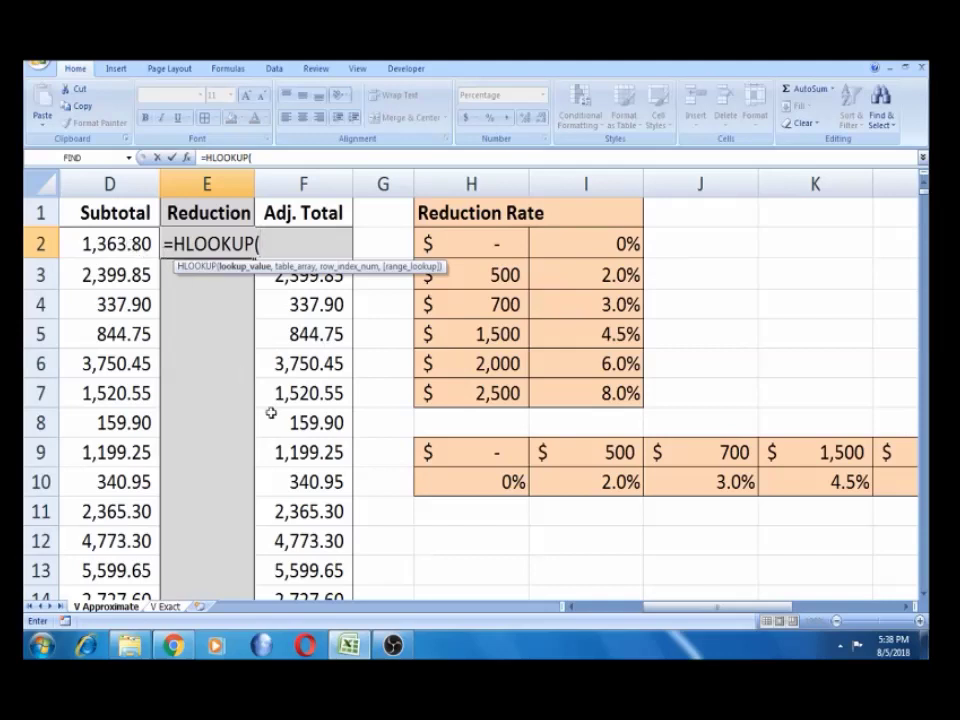
pyautogui.click(104, 243)
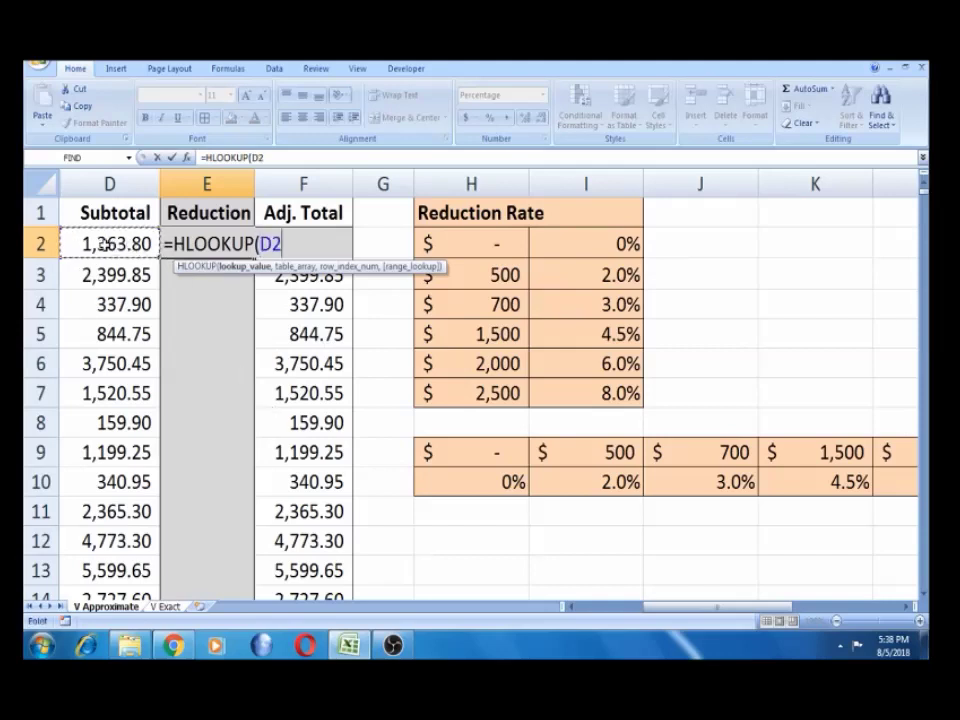
pyautogui.write(',')
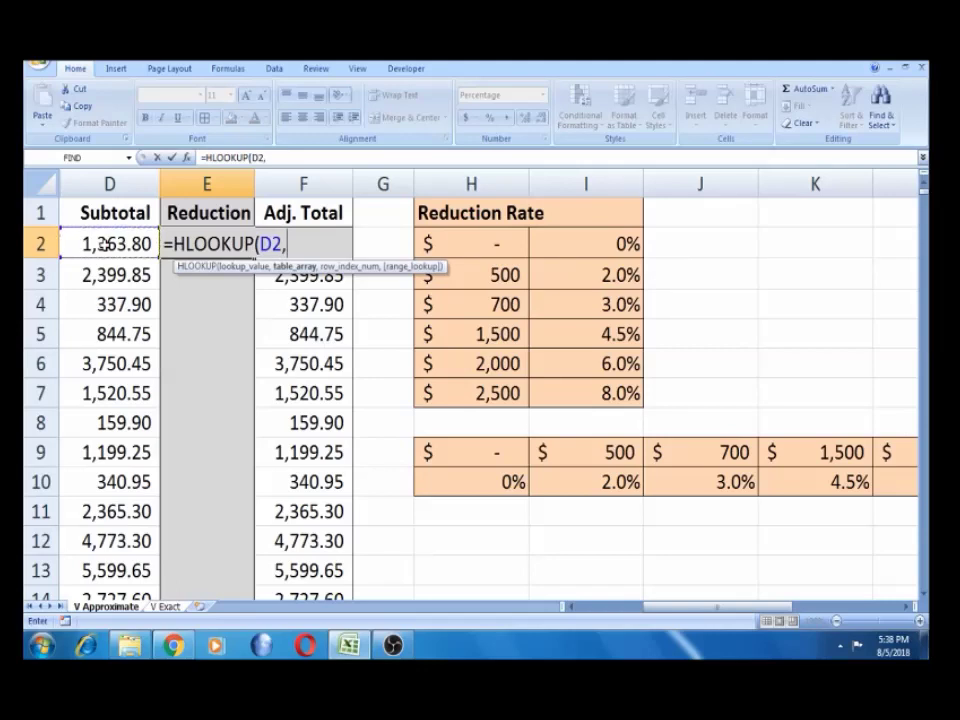
# Set the HLOOKUP table array to the transposed rate table H9:M10 as the absolute reference $H$9:$M$10
pyautogui.click(437, 455)
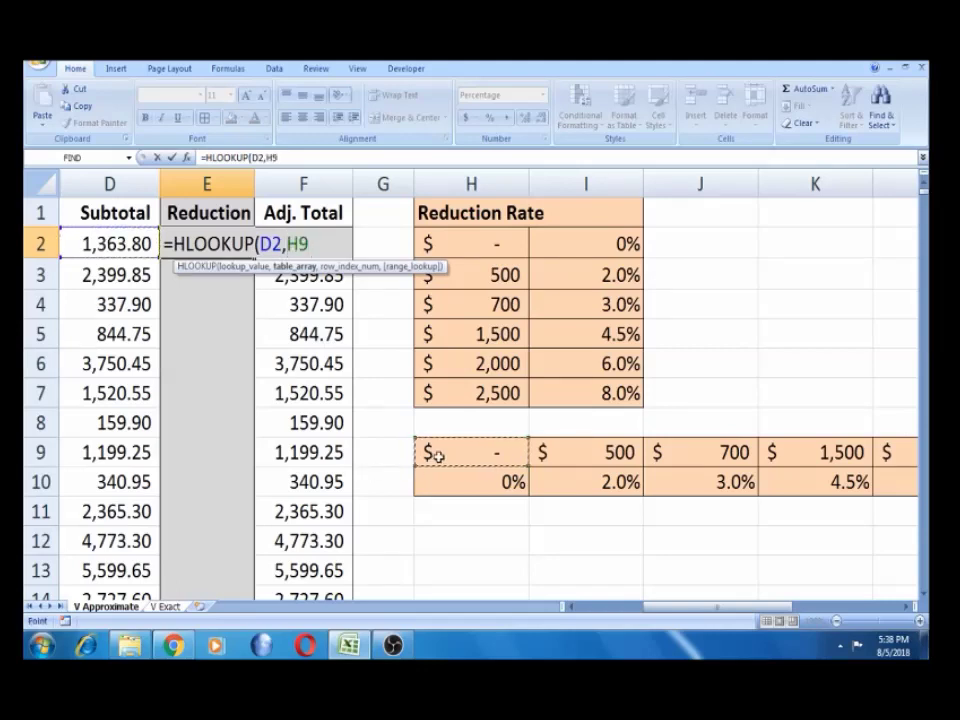
pyautogui.hotkey('shift', 'Right')
pyautogui.hotkey('shift', 'Right')
pyautogui.hotkey('shift', 'Right')
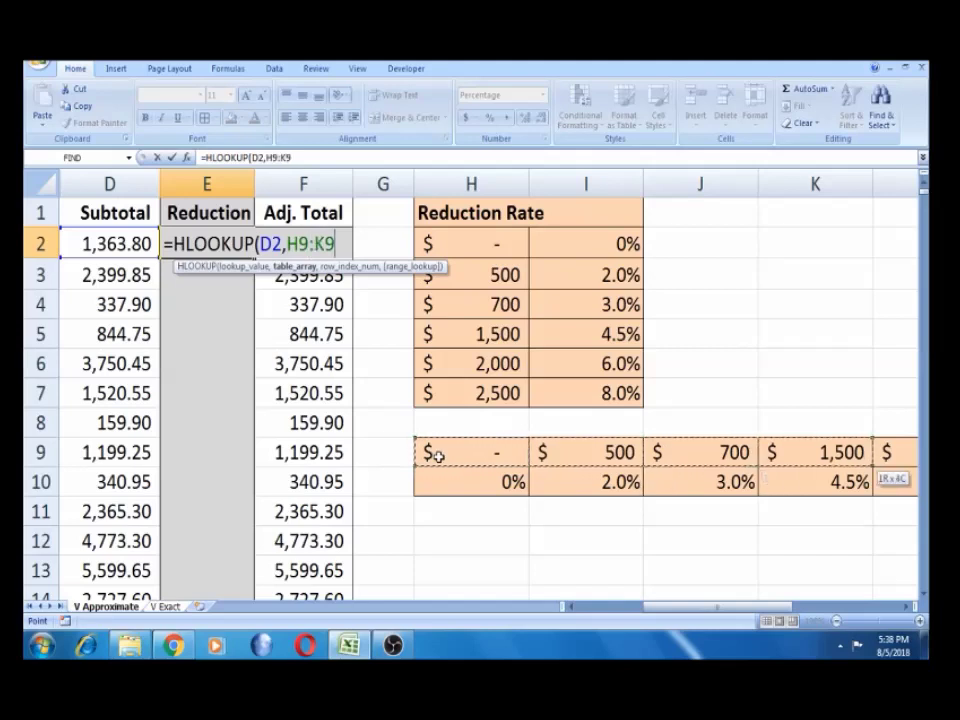
pyautogui.hotkey('shift', 'Right')
pyautogui.hotkey('shift', 'Right')
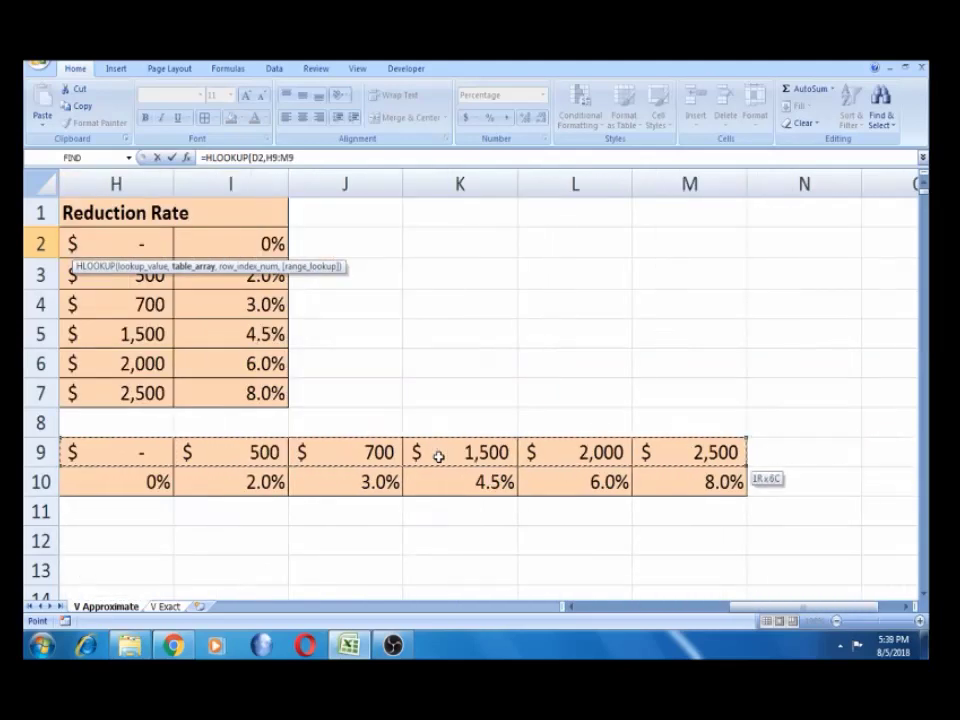
pyautogui.hotkey('shift', 'Down')
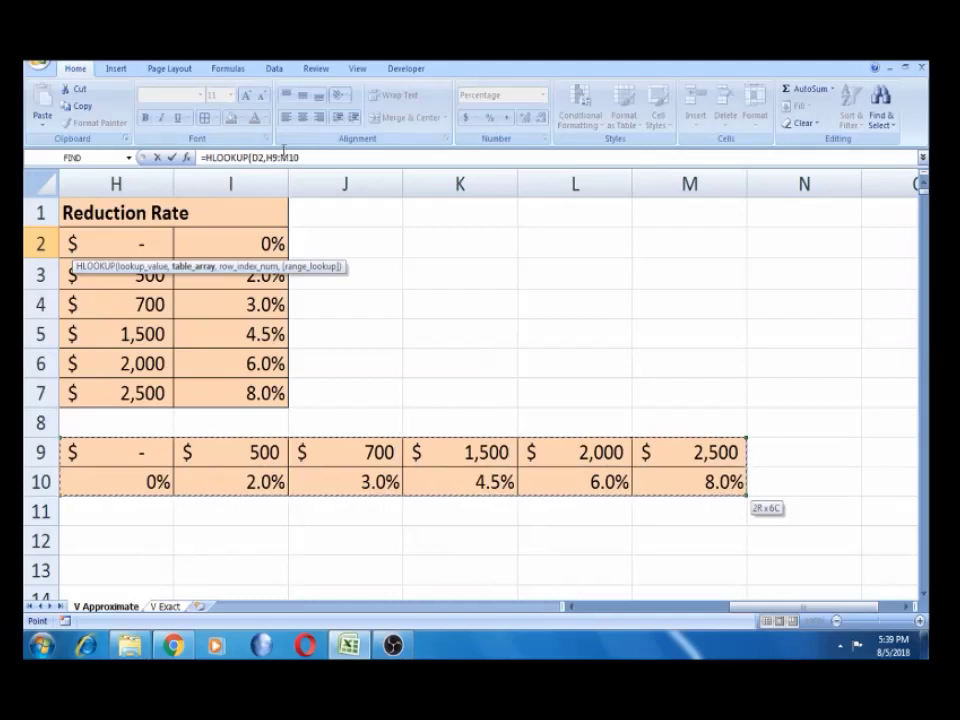
pyautogui.press('F4')
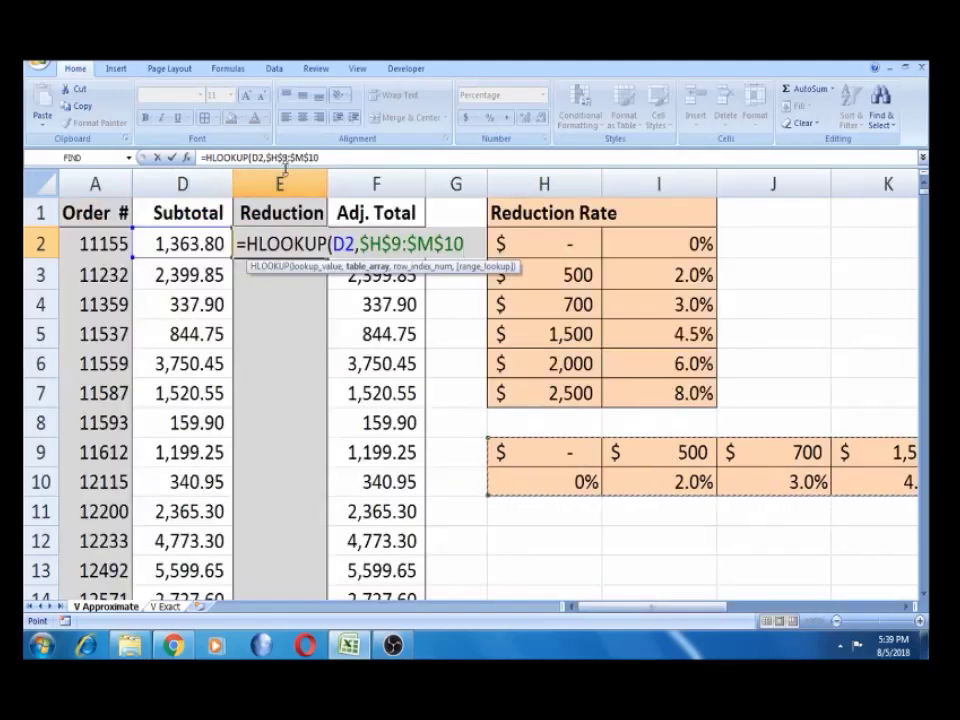
# Complete the E2 HLOOKUP with row index 2 and range lookup 1 for an approximate match
pyautogui.click(343, 158)
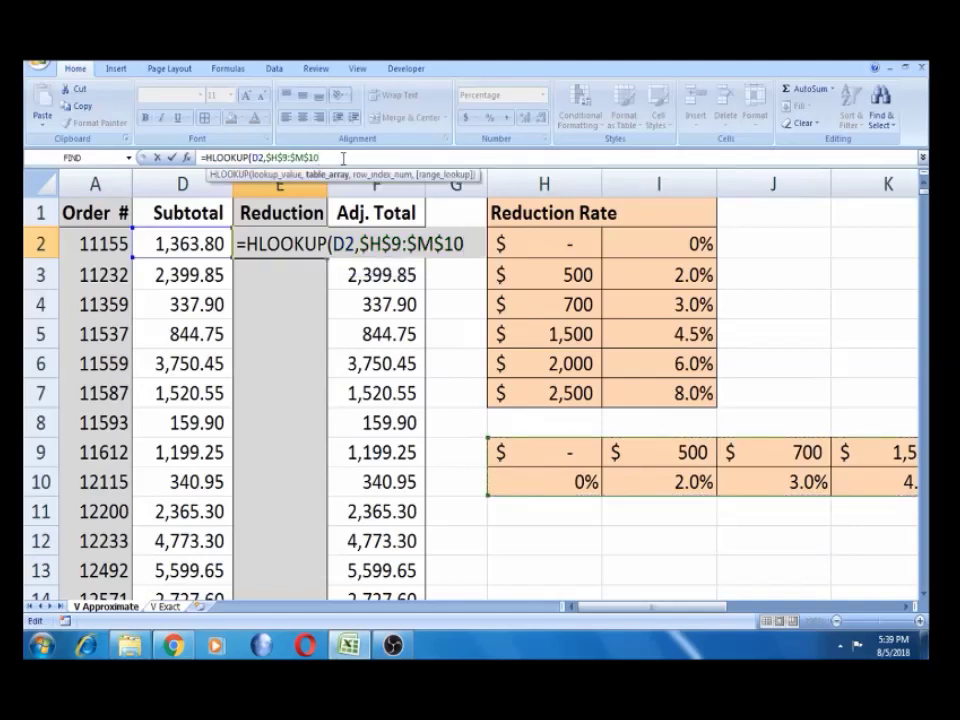
pyautogui.write(',')
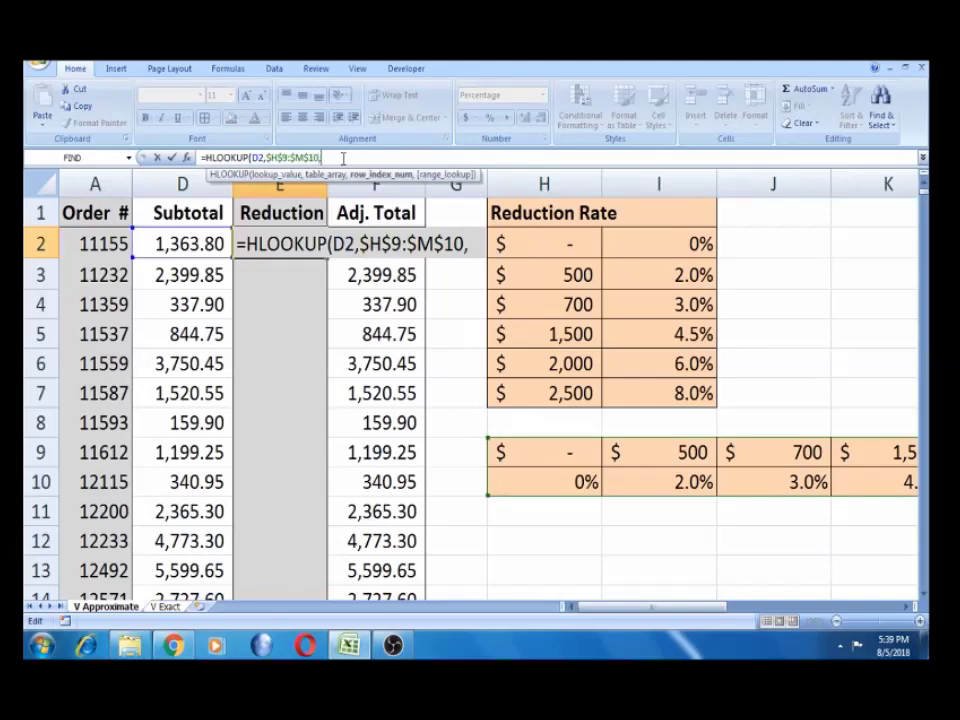
pyautogui.write('2')
pyautogui.write(',')
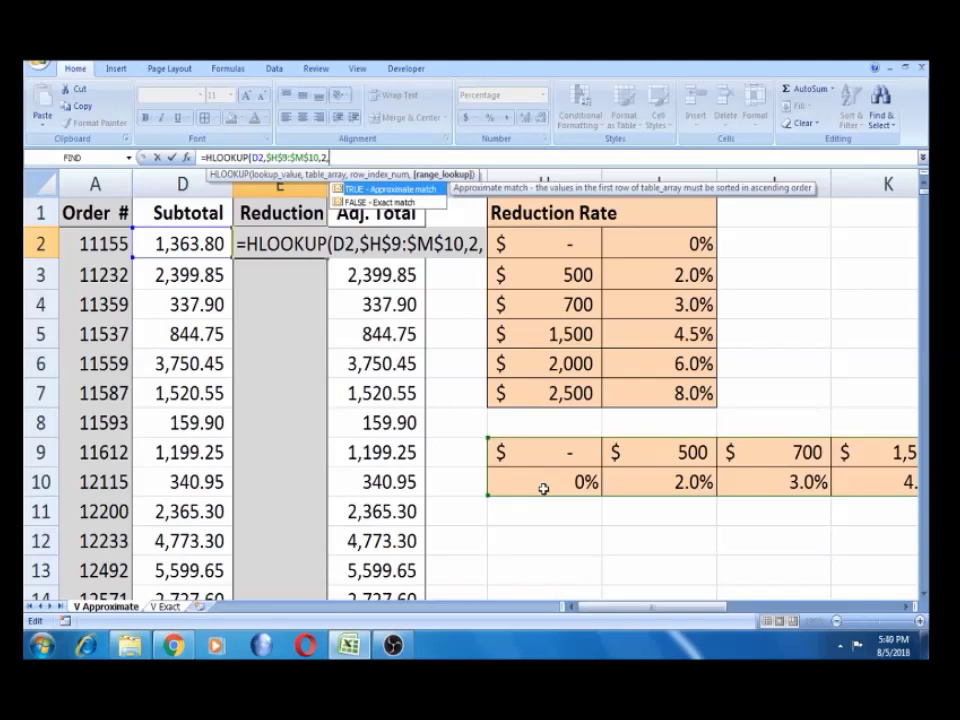
pyautogui.write('1)')
pyautogui.press('Return')
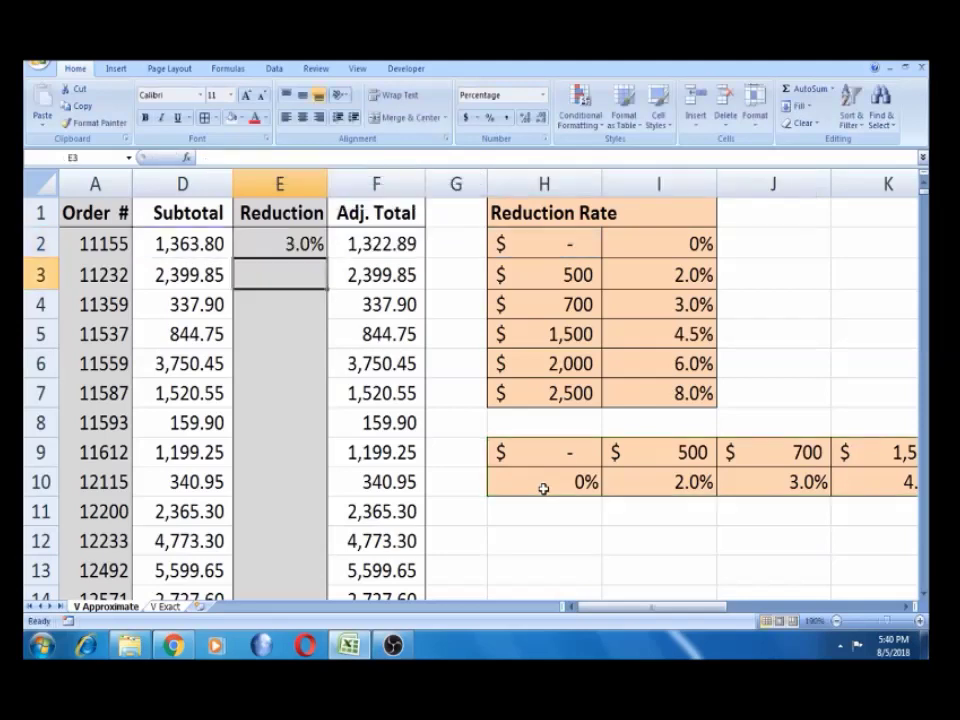
# Fill the E2 HLOOKUP formula down the whole Reduction column and check the copied formulas in E4 and E5
pyautogui.click(303, 247)
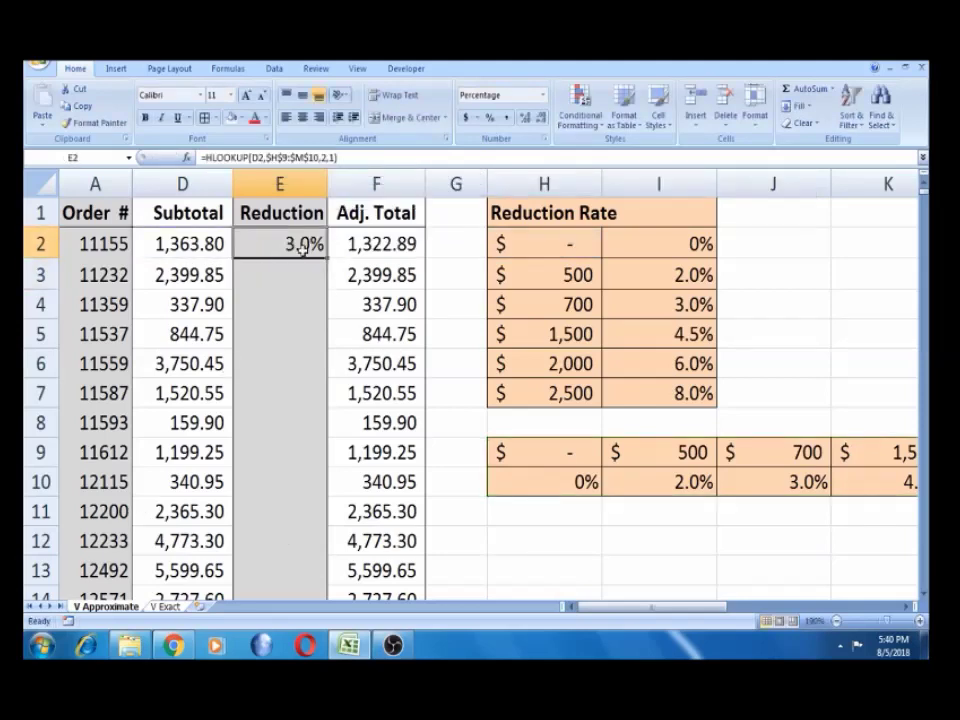
pyautogui.doubleClick(327, 258)
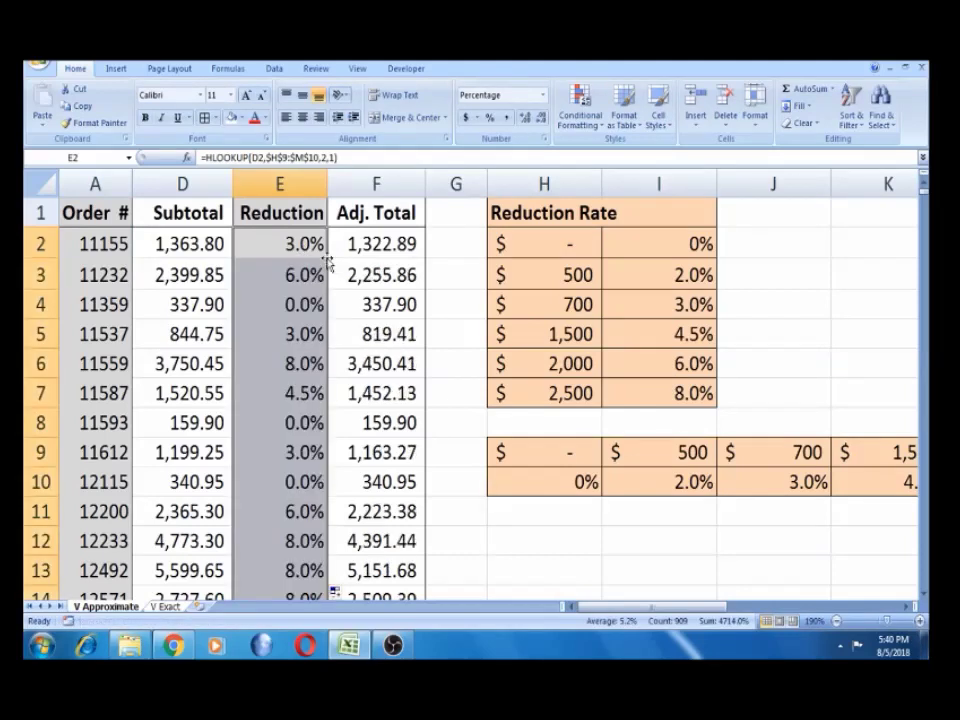
pyautogui.click(293, 304)
pyautogui.click(290, 329)
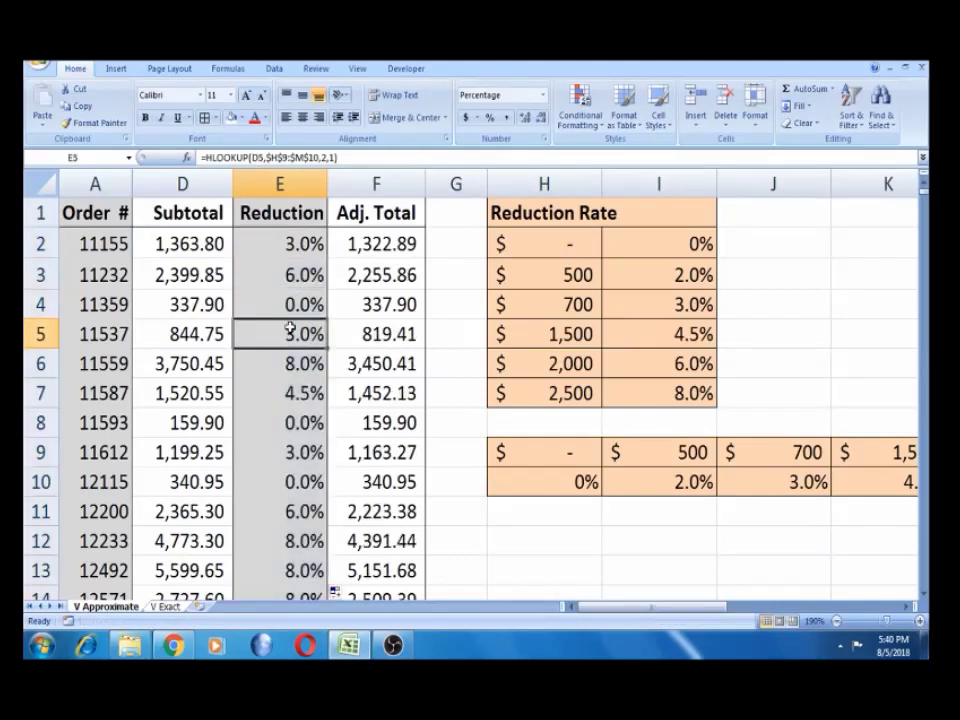